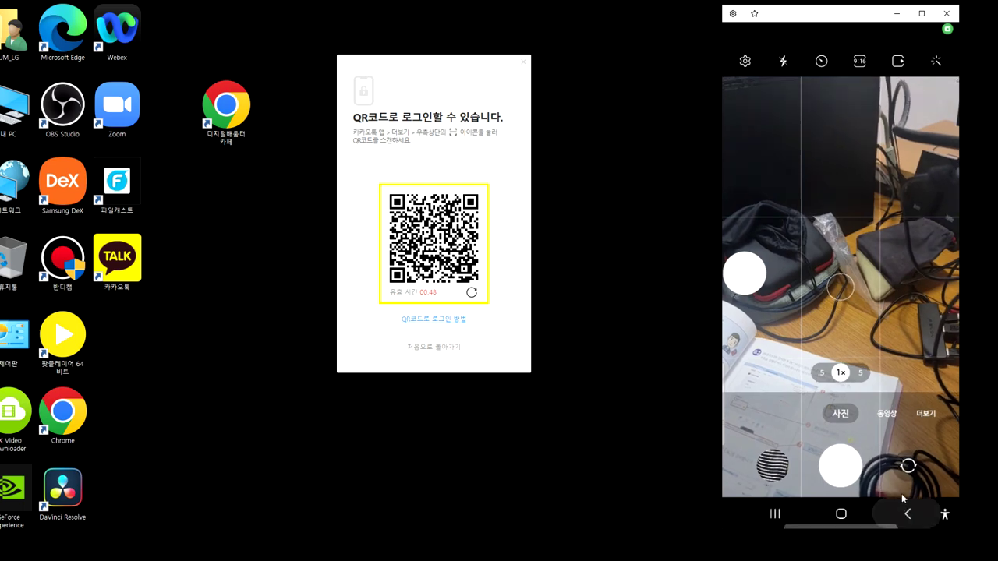
Step: Open KakaoTalk on the mirrored phone and scan the PC login QR code with the code scanner on its 더보기 page
click(753, 318)
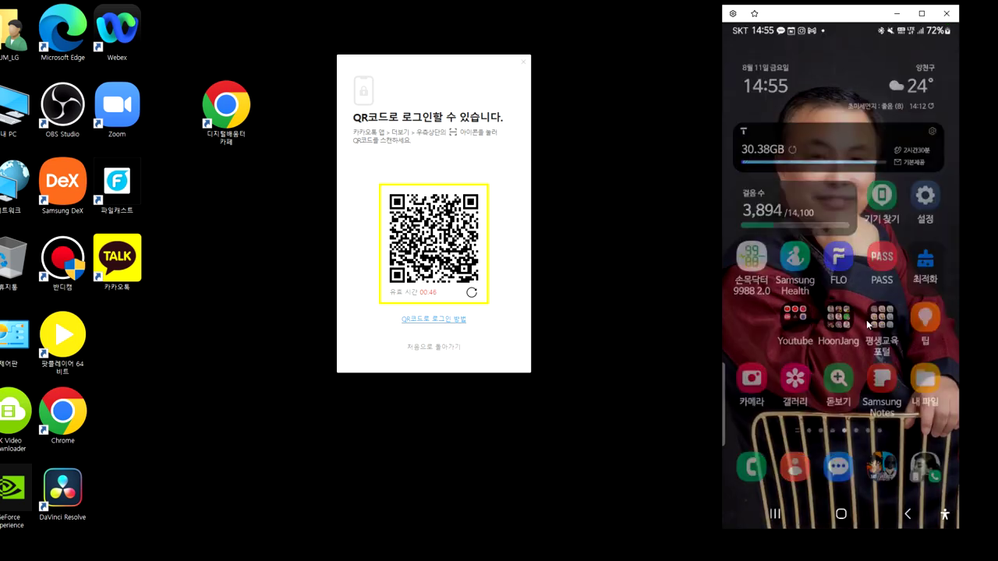
scroll(843, 296, down, 1)
click(866, 287)
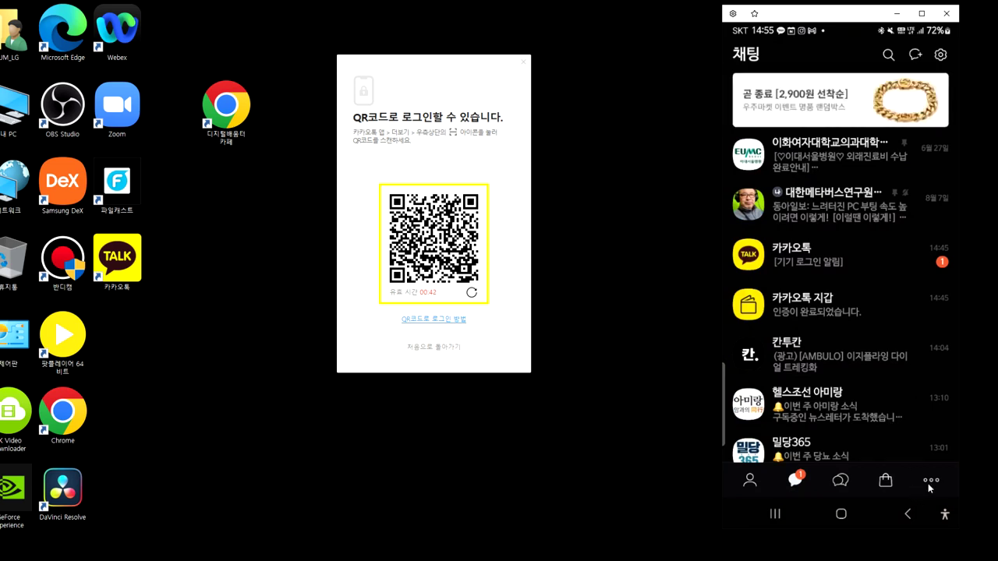
click(932, 482)
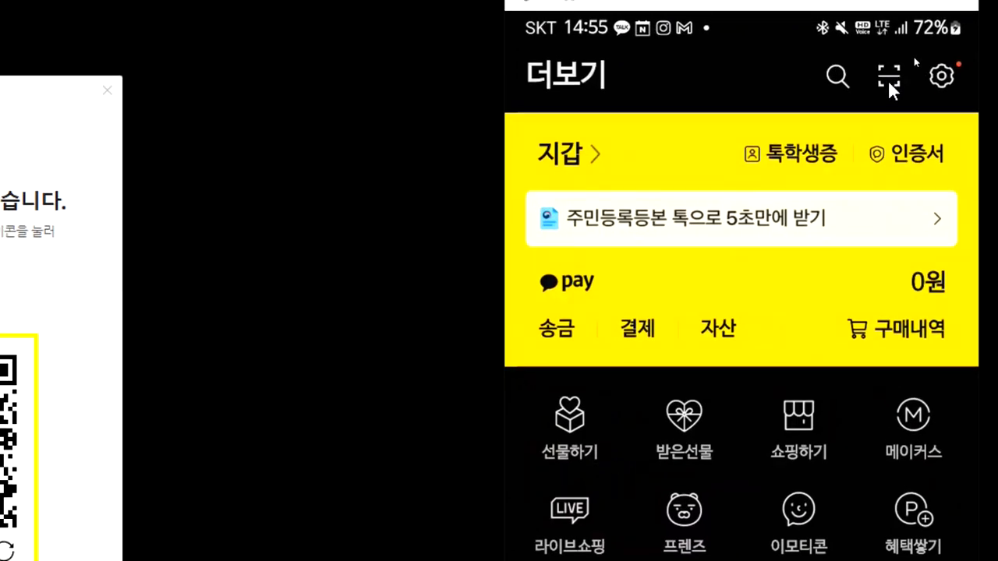
click(889, 78)
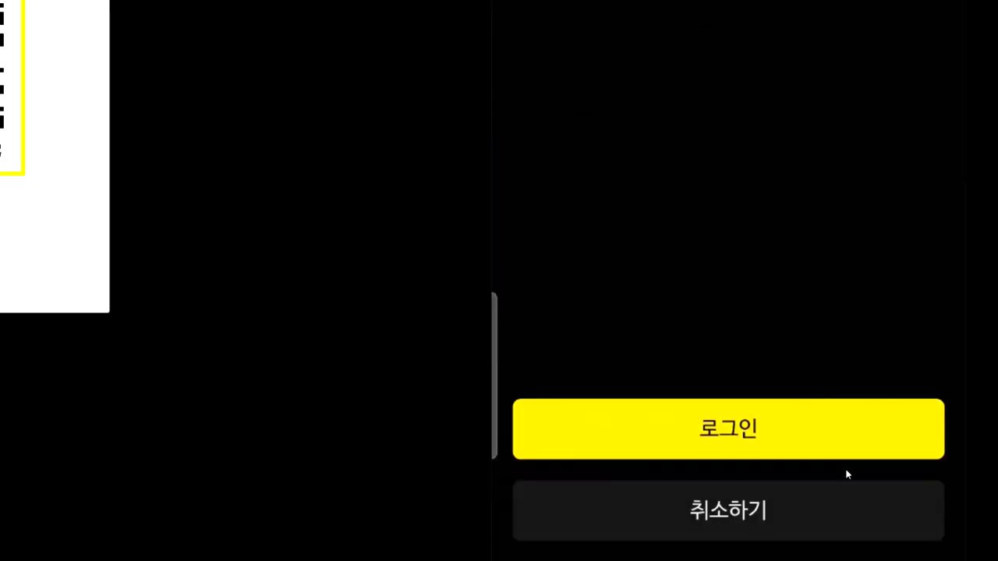
Step: Approve the PC login on the phone and dismiss the 로그인 성공 message
click(754, 434)
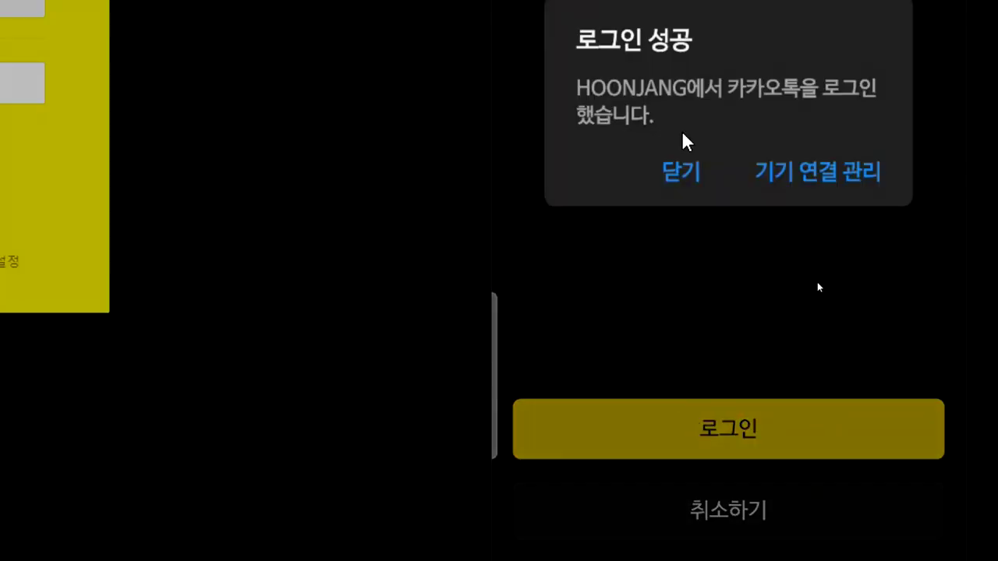
click(679, 179)
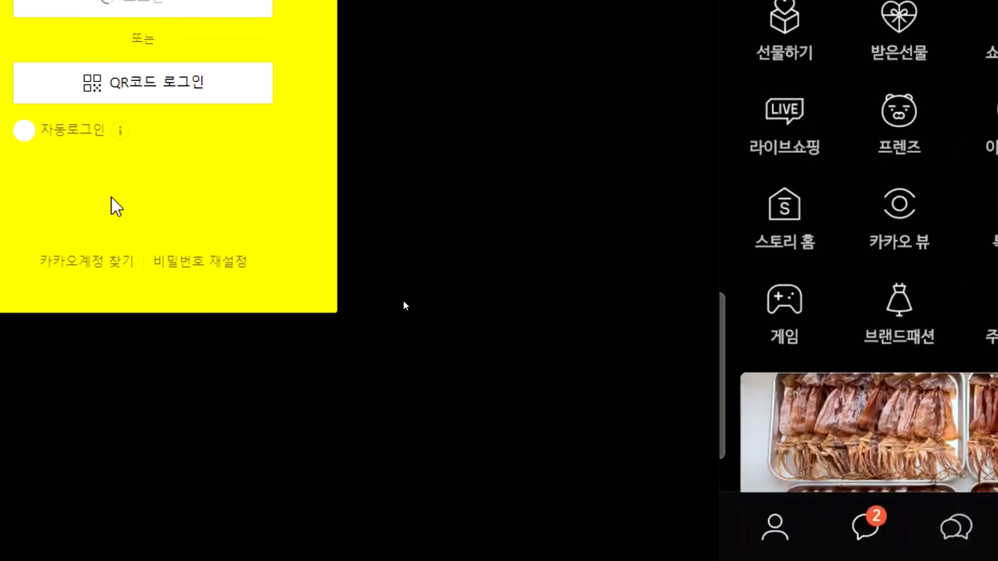
scroll(348, 282, up, 2)
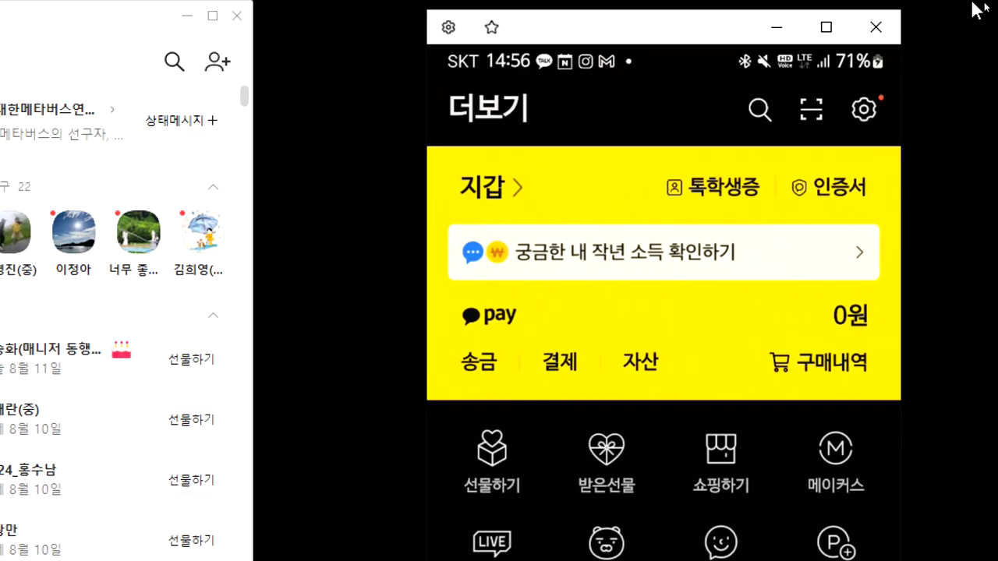
Step: Minimize the phone mirroring window and the KakaoTalk friends window to clear the desktop
click(777, 33)
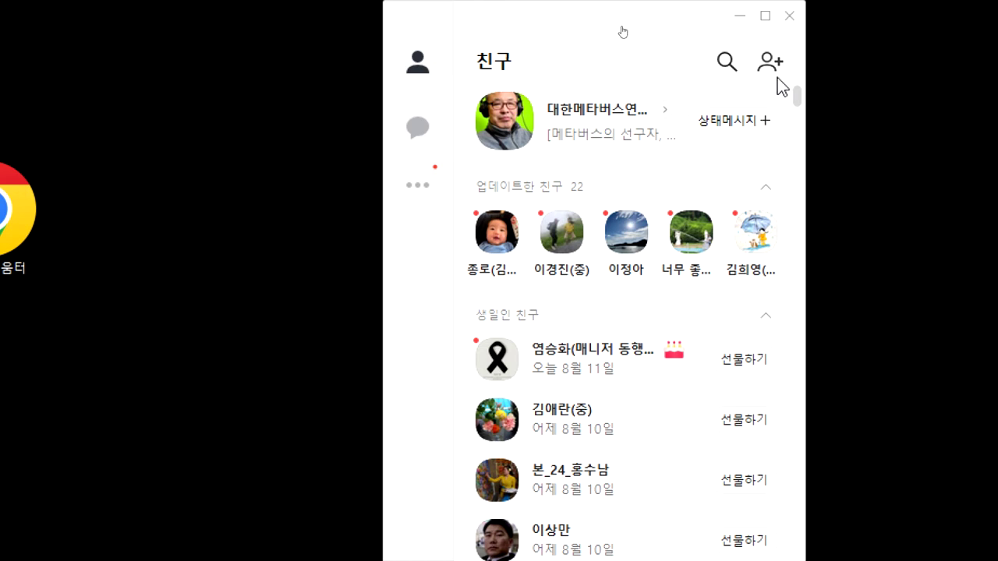
click(740, 18)
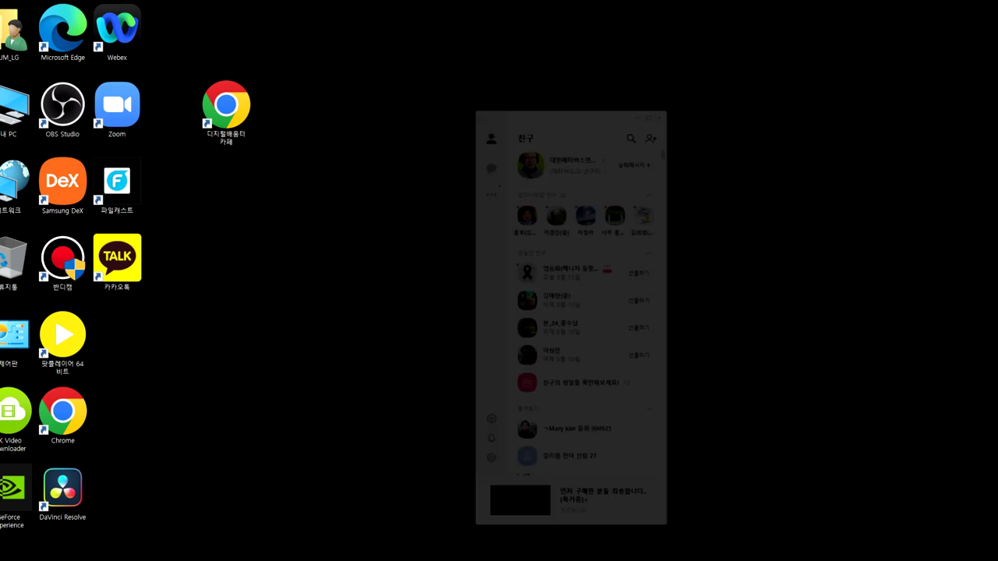
key(Escape)
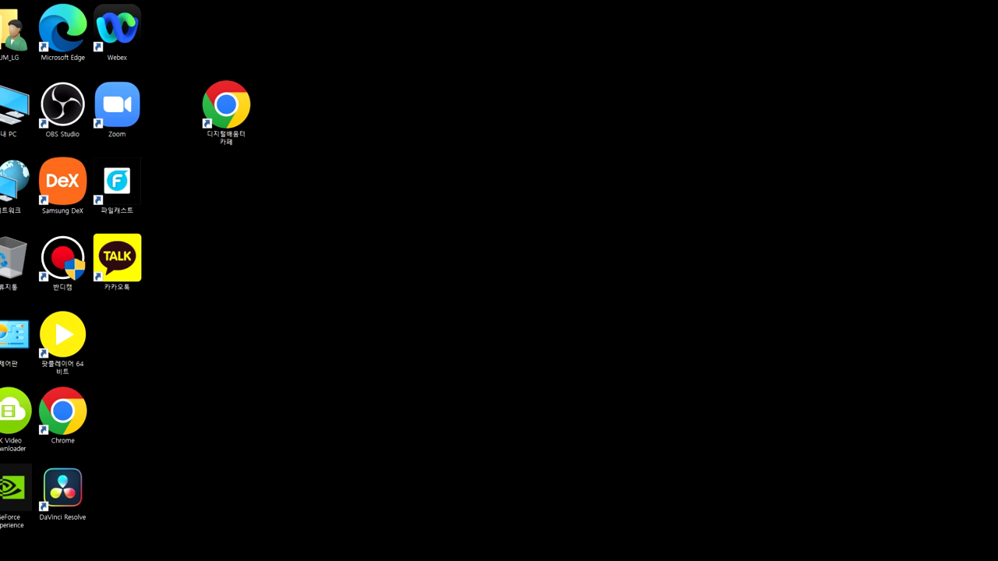
Step: Open a fresh Chrome window on the Google start page
mouse_move(631, 560)
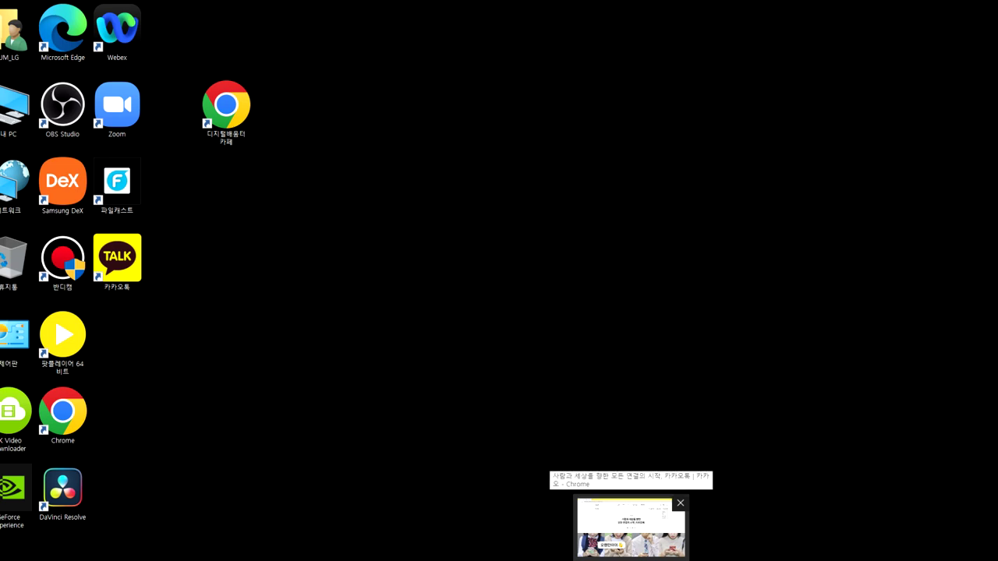
click(631, 526)
key(Escape)
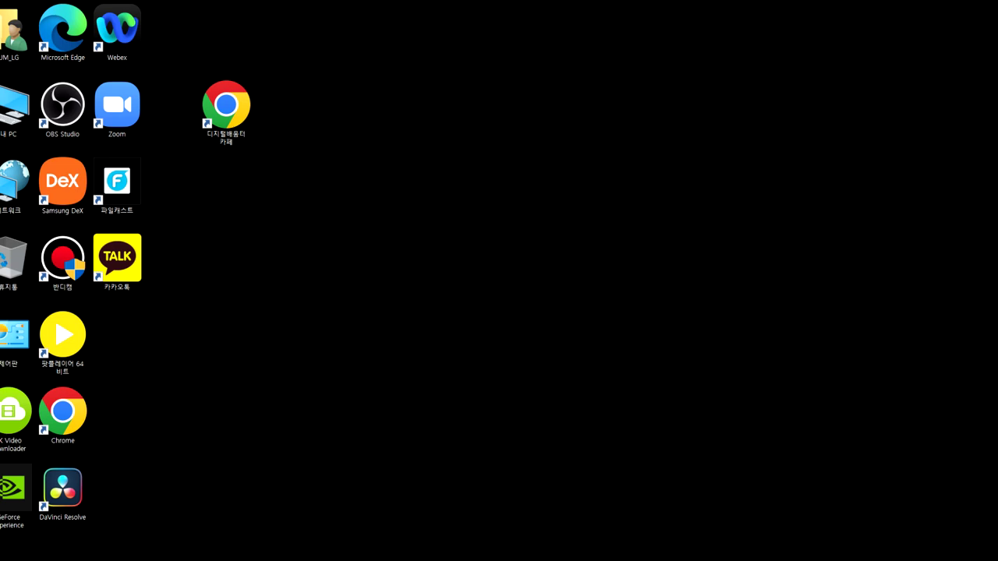
click(404, 546)
click(842, 477)
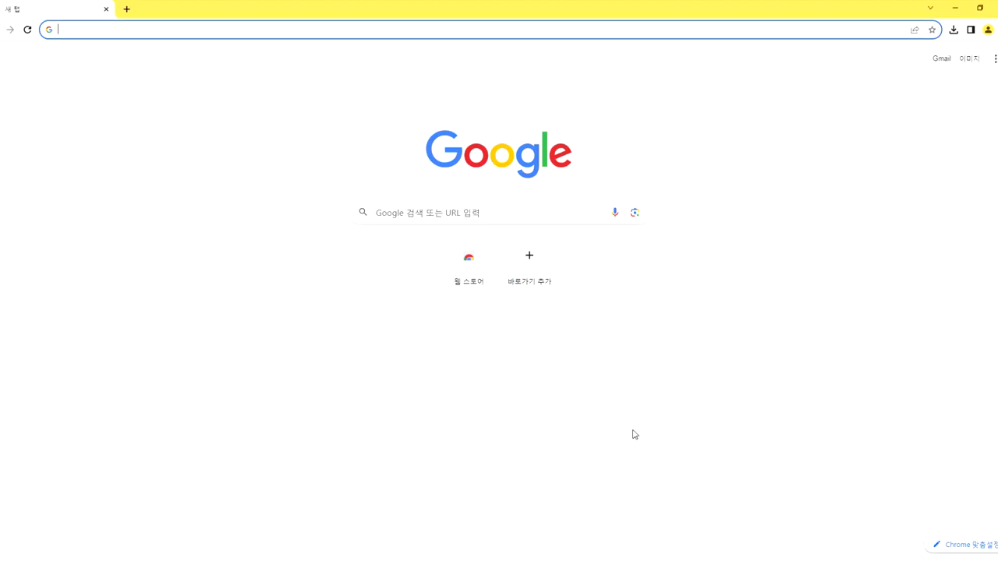
Step: Switch to the Notepad lesson outline and insert "(인터넷에 있는 자료를 받아서" directly after 다운로드 in the KakaoTalk install line
key(alt+Tab)
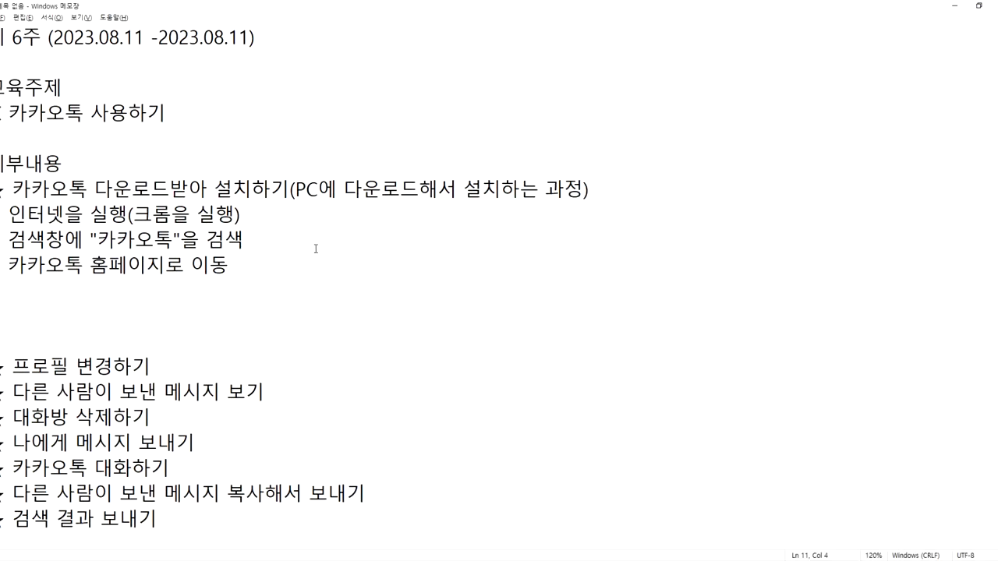
click(89, 188)
key(shift+Right)
key(shift+Right)
key(shift+Right)
key(shift+Left)
key(shift+Right)
key(shift+Right)
key(shift+Right)
key(Right)
key(Left)
key(Left)
key(Left)
key(Left)
key(shift+Right)
key(shift+Right)
key(shift+Right)
key(shift+Right)
key(Right)
text((dfl)
key(BackSpace)
key(BackSpace)
key(BackSpace)
key(Hangul)
text(인터)
text(넷에 있는 )
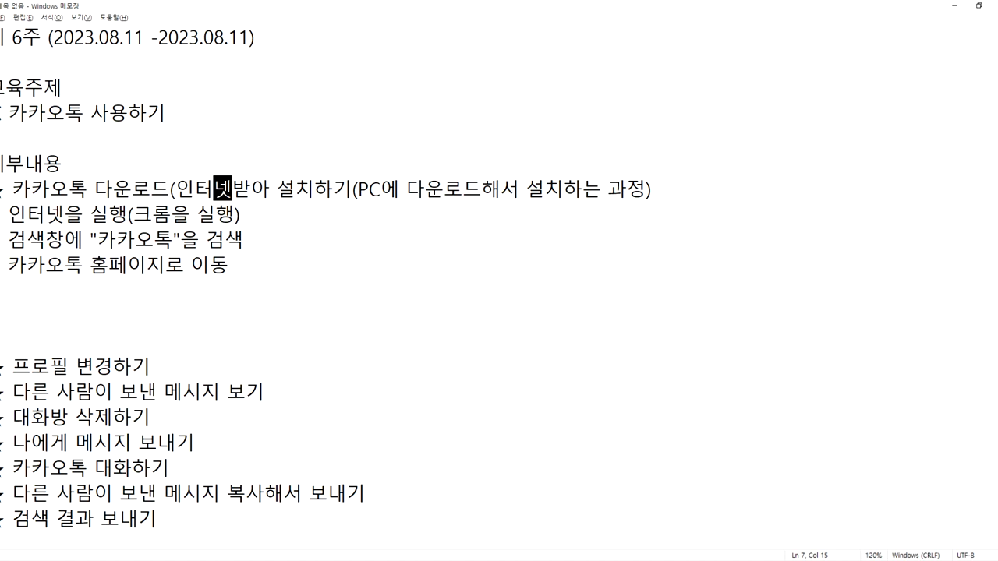
text(자료를 받아서)
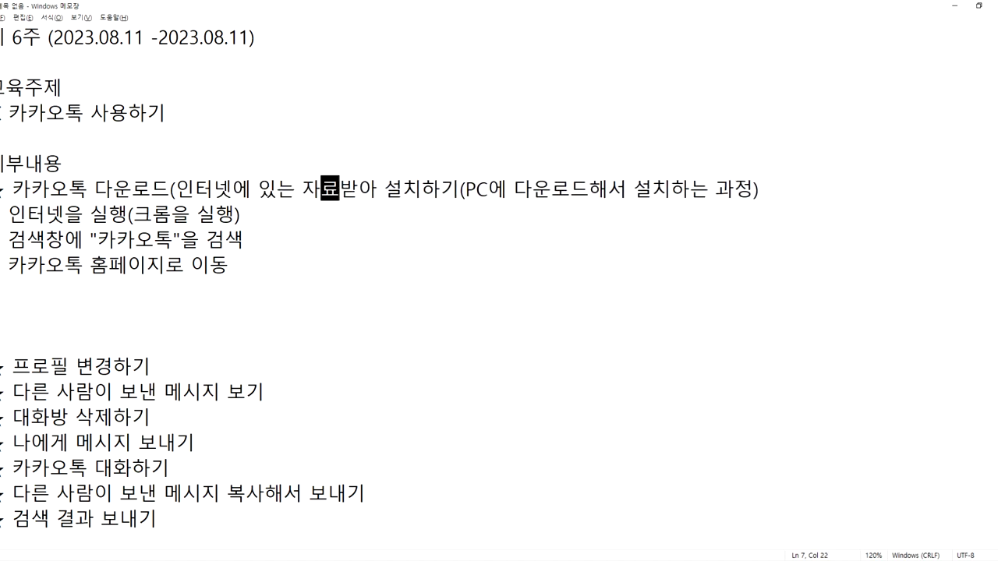
Step: Complete the parenthetical explanation of 다운로드 with " 내 PC로 가져오는 행위)"
text( 내 )
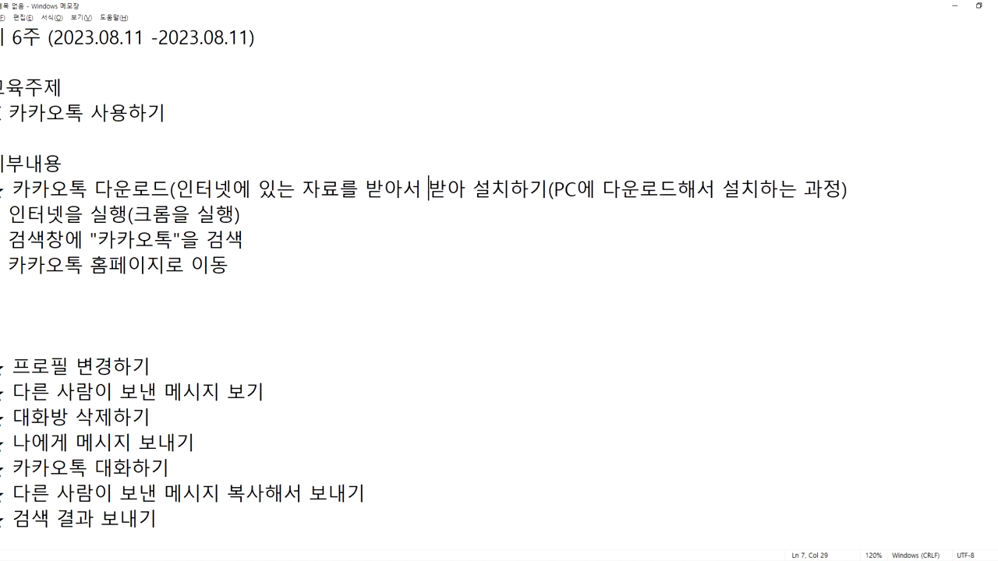
text(ㅇ)
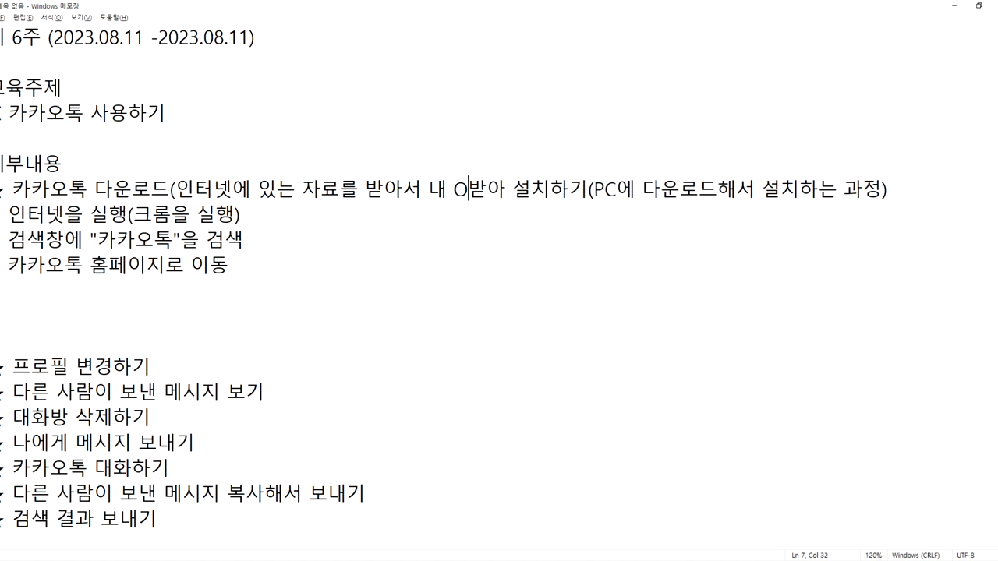
key(BackSpace)
text(ㅒㅔ)
key(BackSpace)
key(BackSpace)
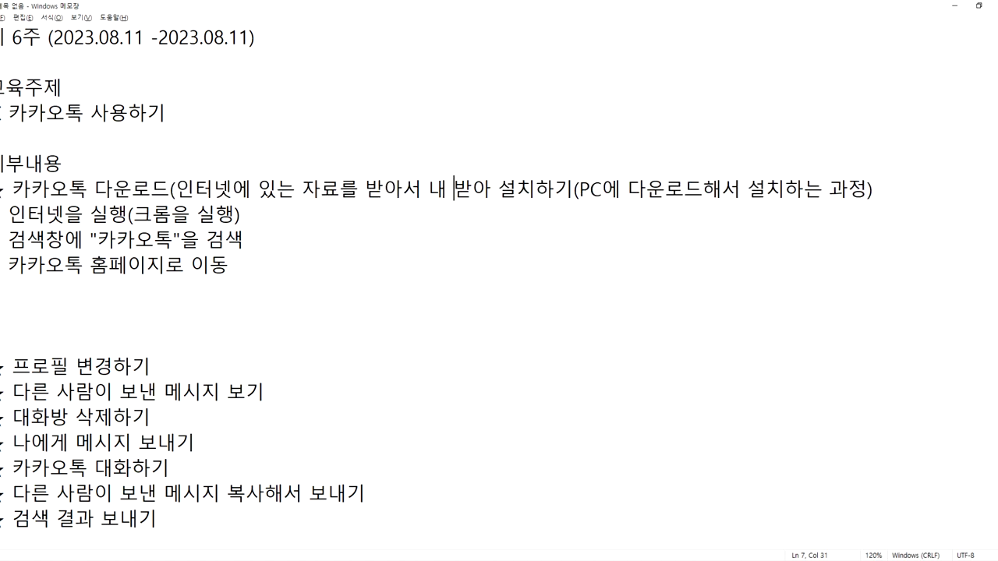
text(PC로 가져)
key(Menu)
text(dㅗ는)
key(BackSpace)
key(BackSpace)
text(오는 행우)
text(ㅣ))
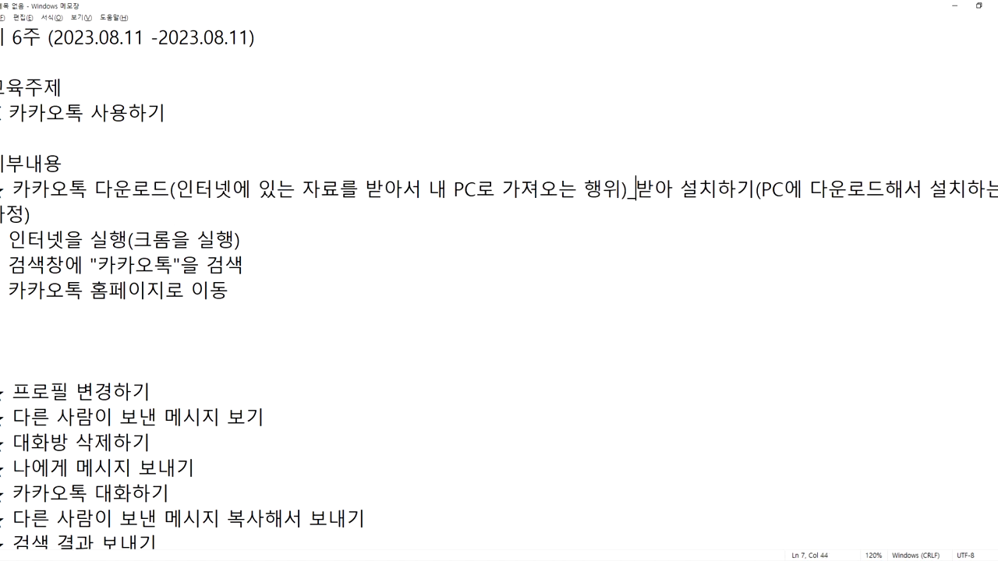
key(BackSpace)
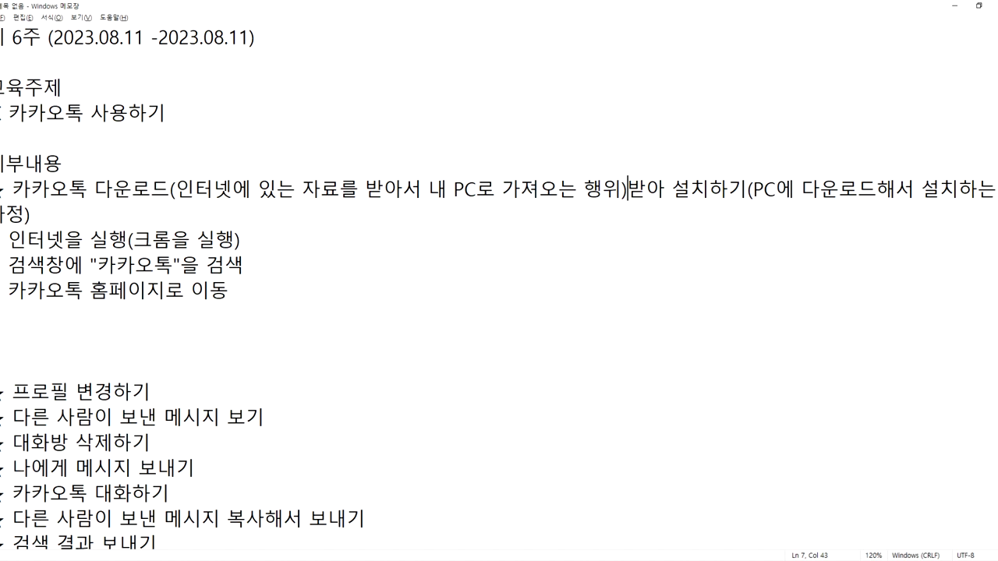
Step: Switch back to Chrome and search Google for 카카오톡
key(alt+Tab)
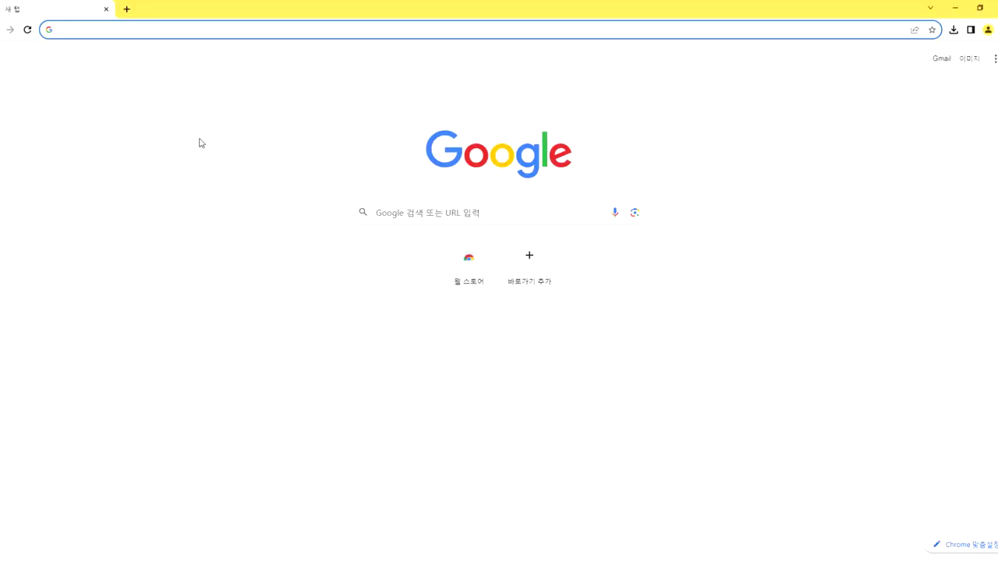
click(137, 29)
click(136, 49)
click(132, 30)
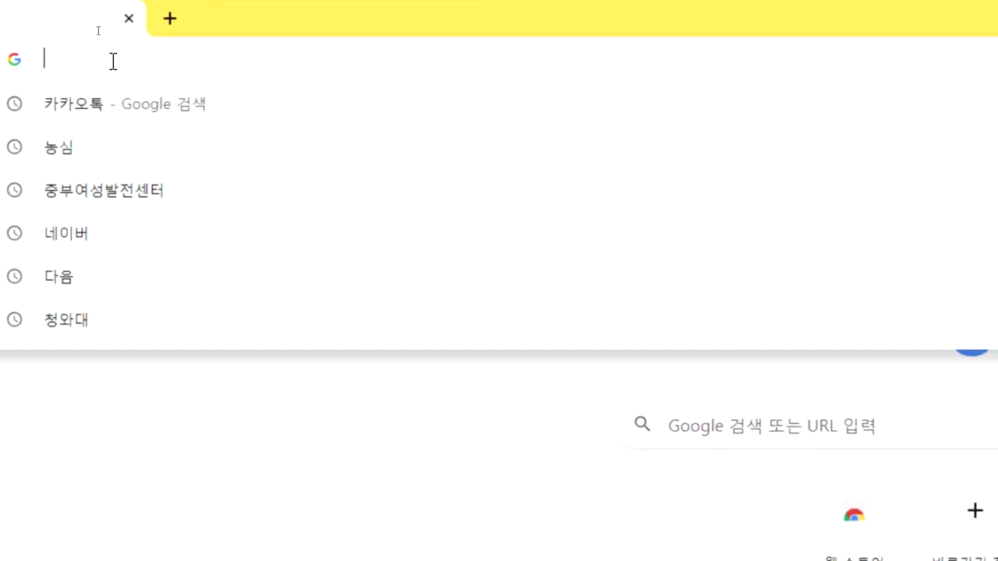
text(카마오)
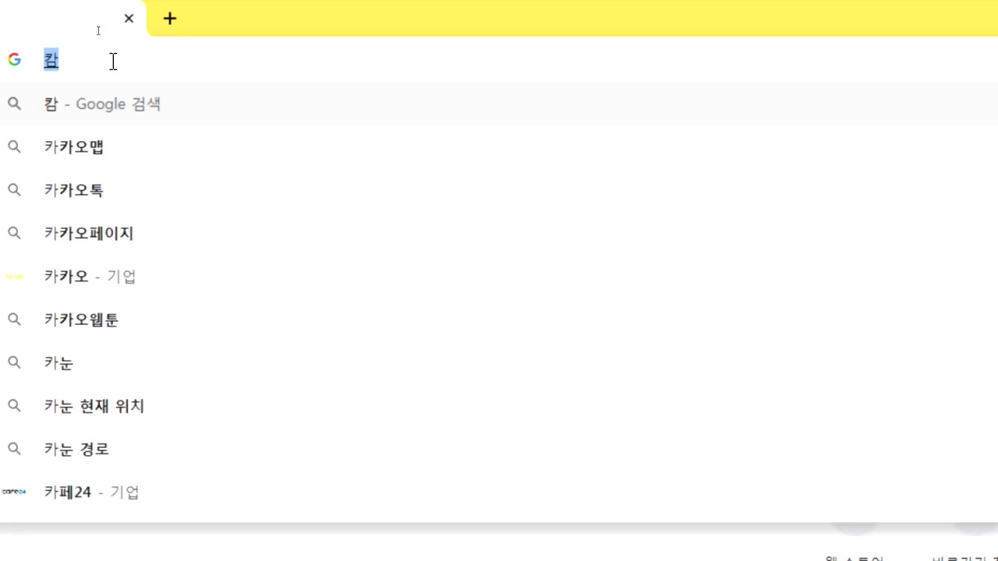
key(BackSpace)
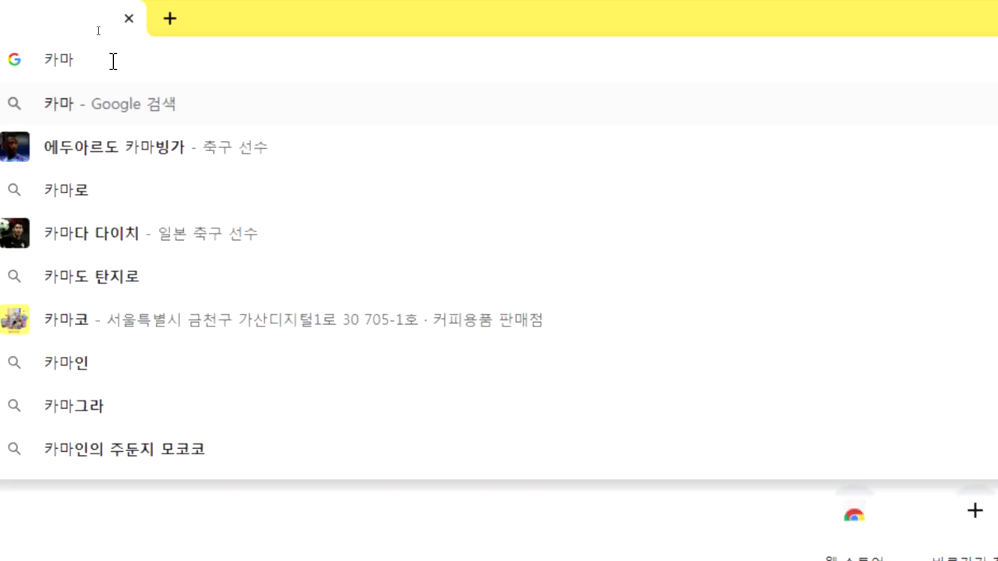
key(BackSpace)
text(카)
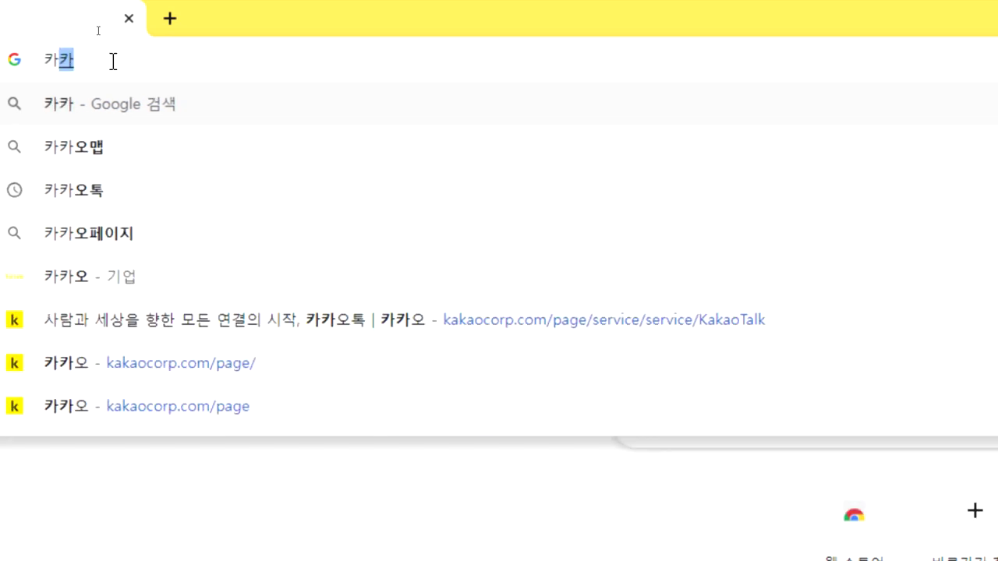
click(113, 201)
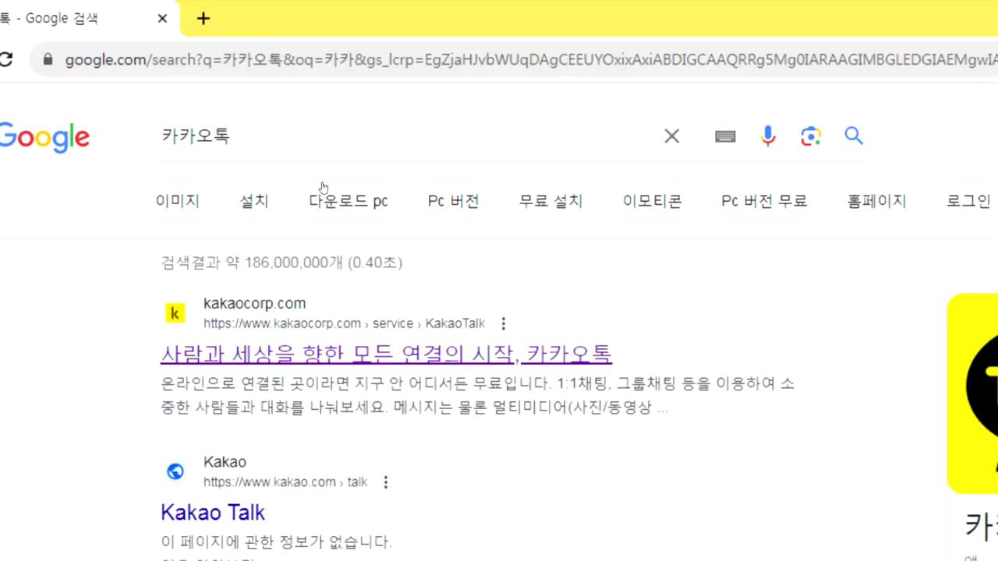
Step: Open the kakaocorp.com KakaoTalk result and download the Windows version of KakaoTalk
click(595, 366)
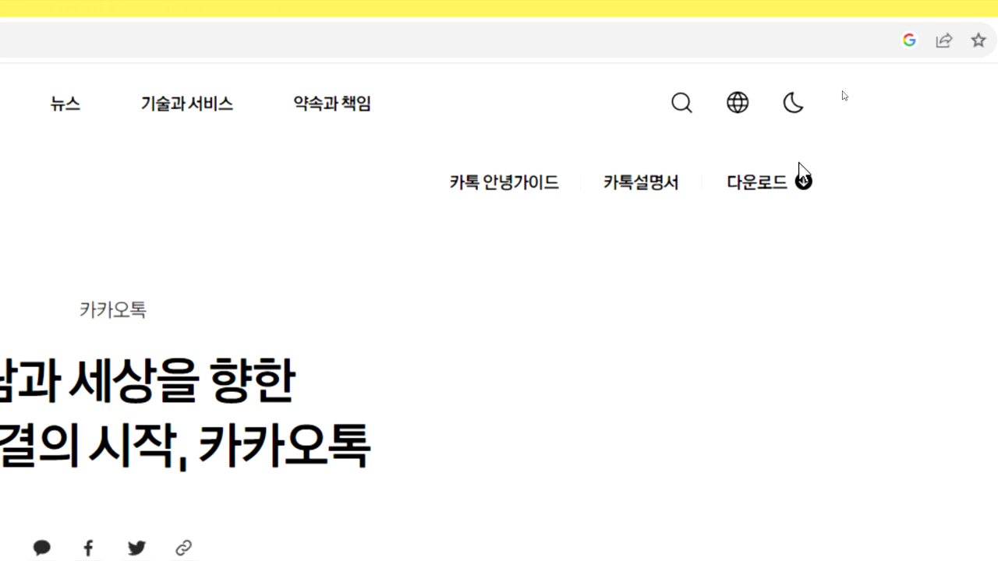
click(747, 187)
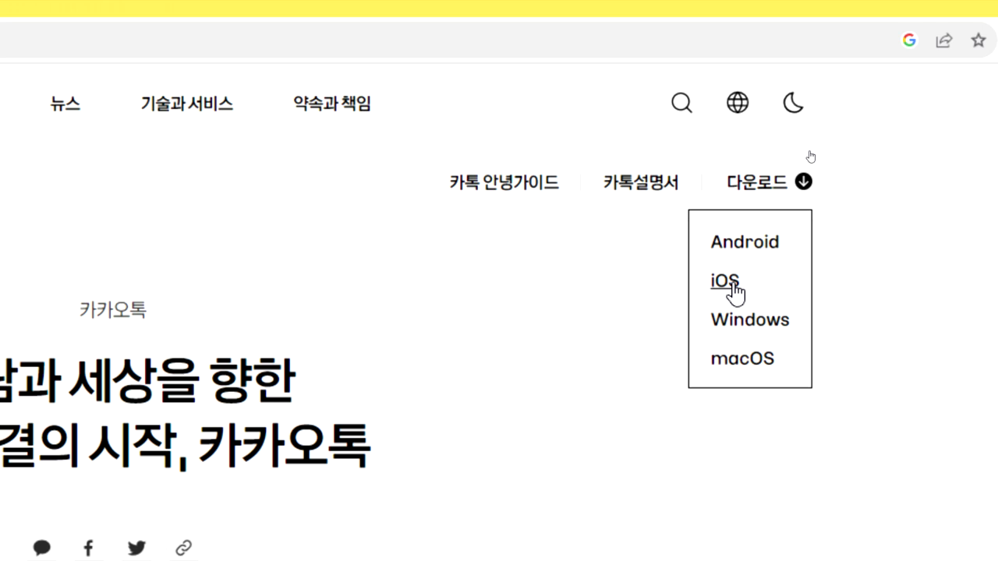
click(747, 327)
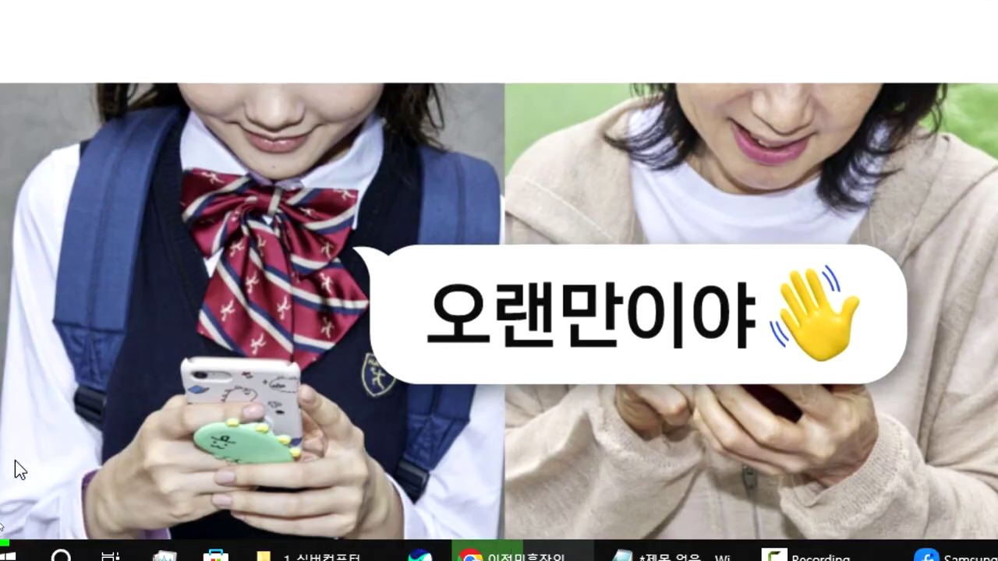
scroll(7, 493, down, 3)
scroll(6, 491, down, 5)
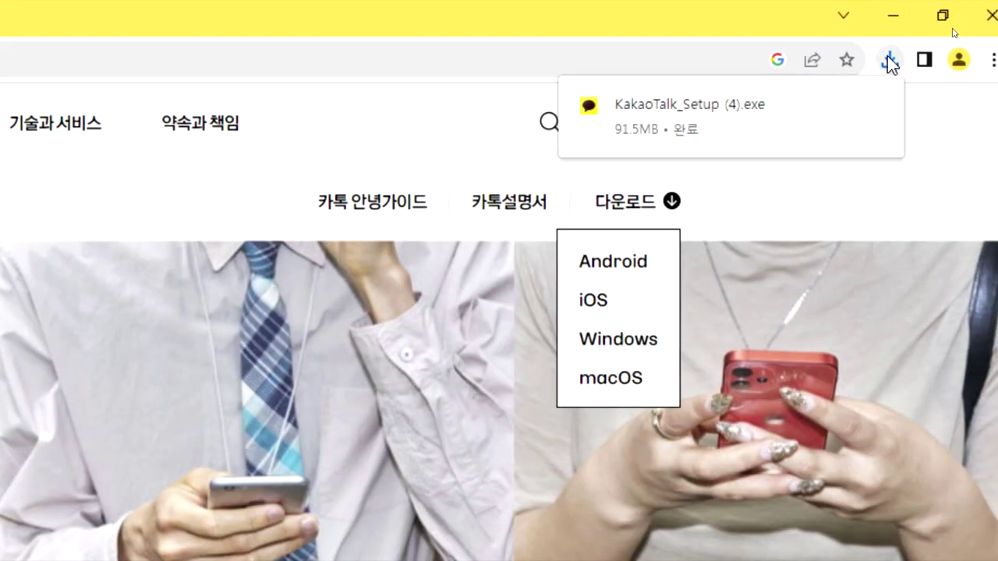
Step: Run the downloaded KakaoTalk_Setup (4).exe, look at the installer's folder selection page and return to its start page
click(655, 105)
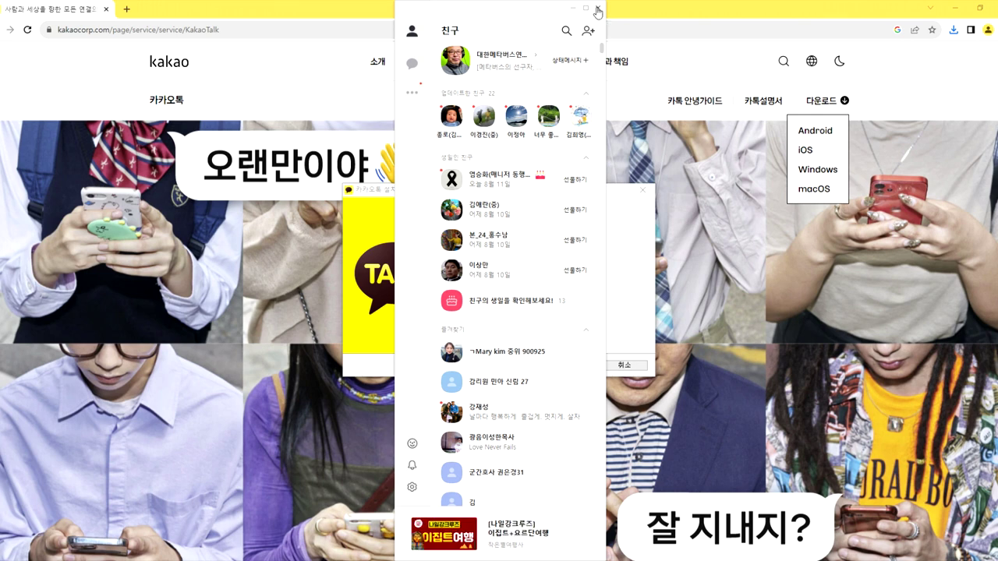
click(602, 11)
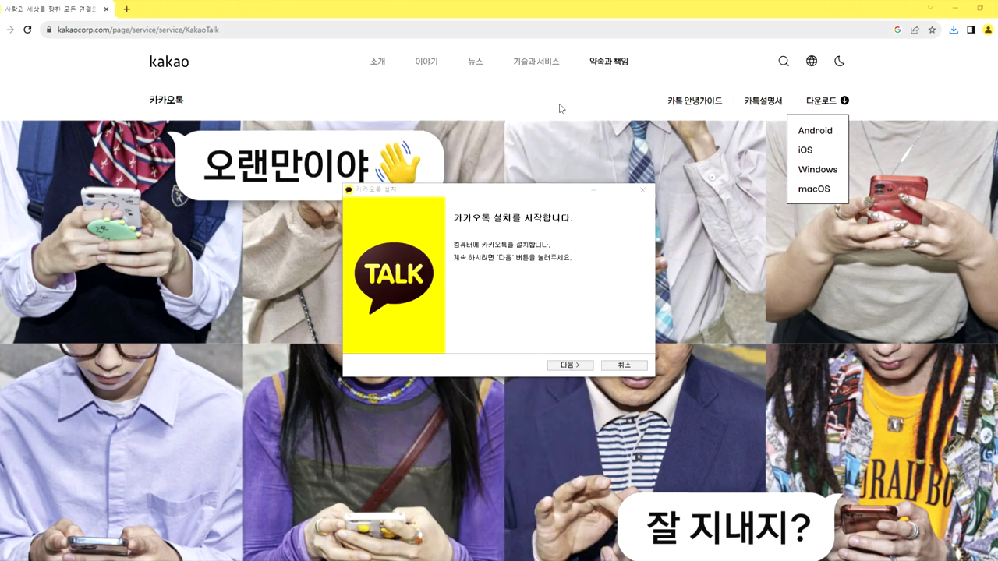
click(567, 366)
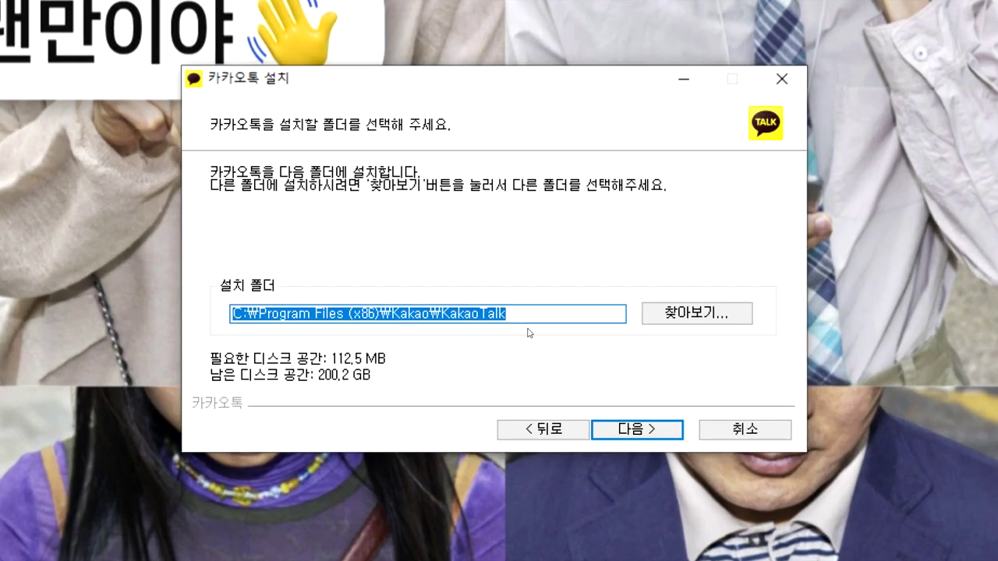
click(546, 427)
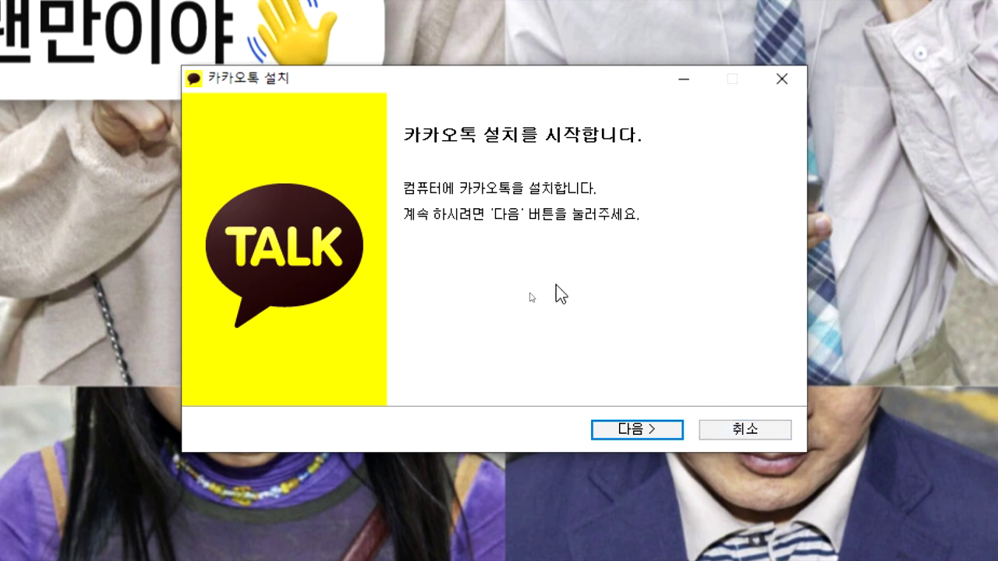
Step: Install KakaoTalk in the default folder C:\Program Files (x86)\Kakao\KakaoTalk with all three shortcut components, finishing with 카카오톡 실행 enabled
click(632, 430)
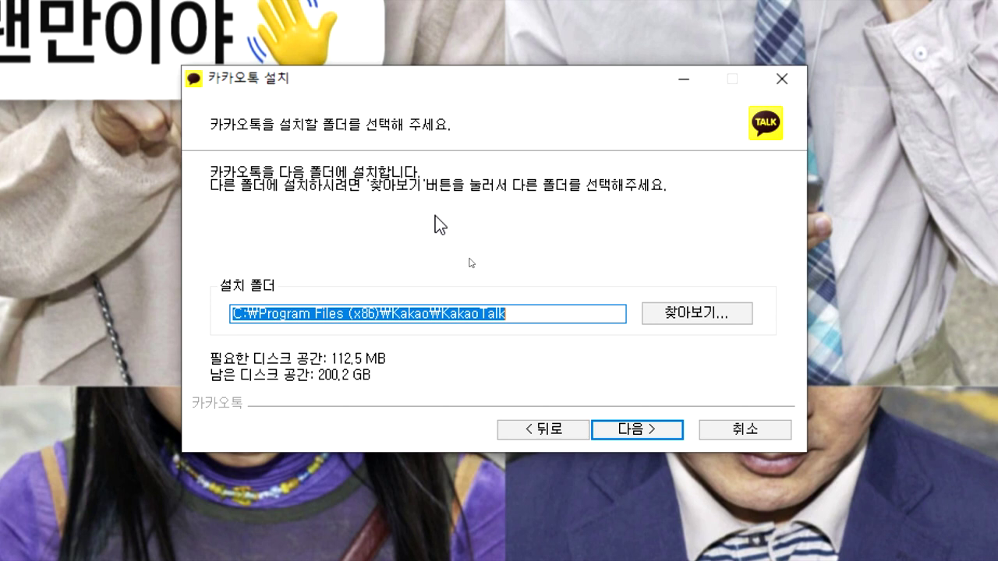
click(525, 312)
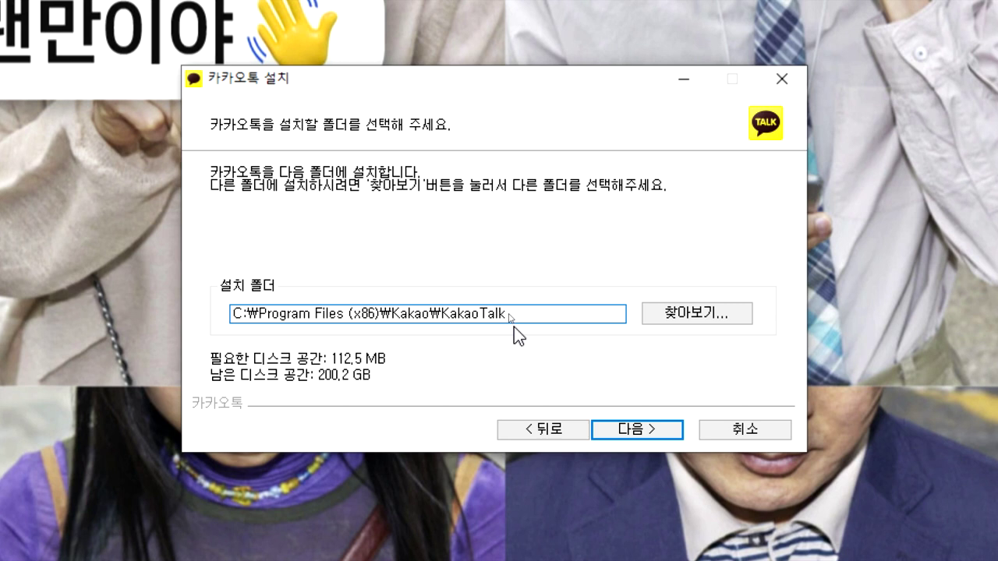
click(655, 440)
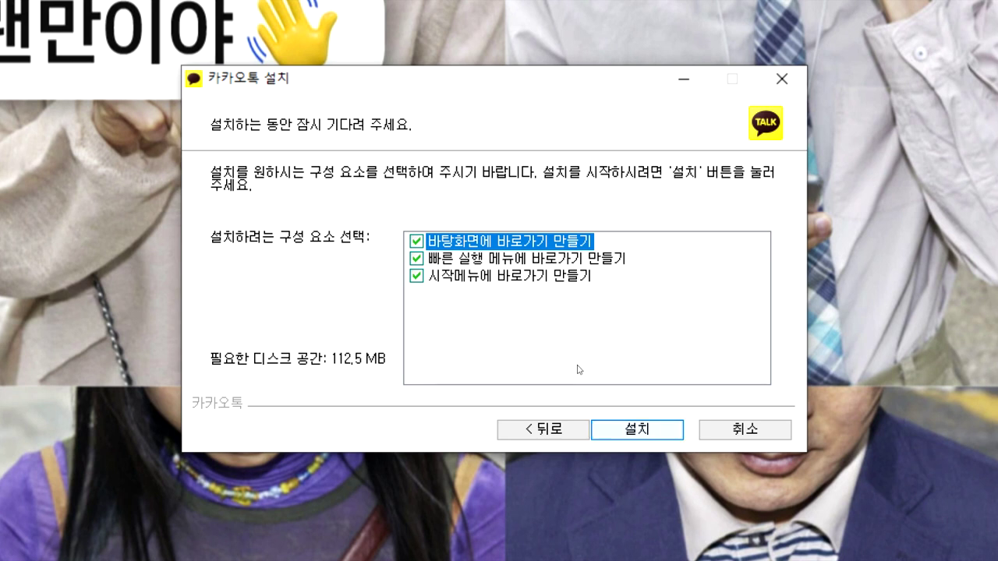
click(653, 433)
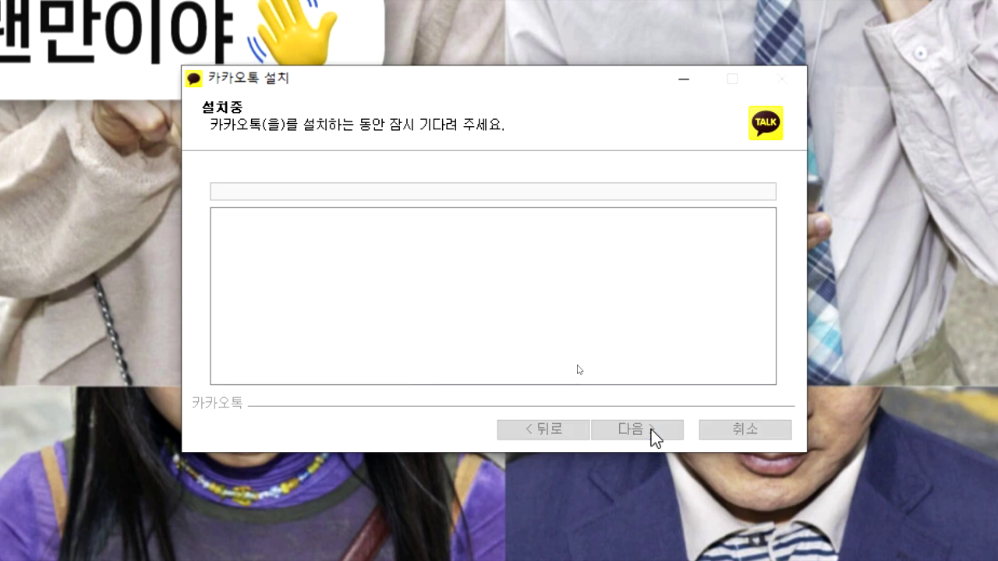
click(497, 348)
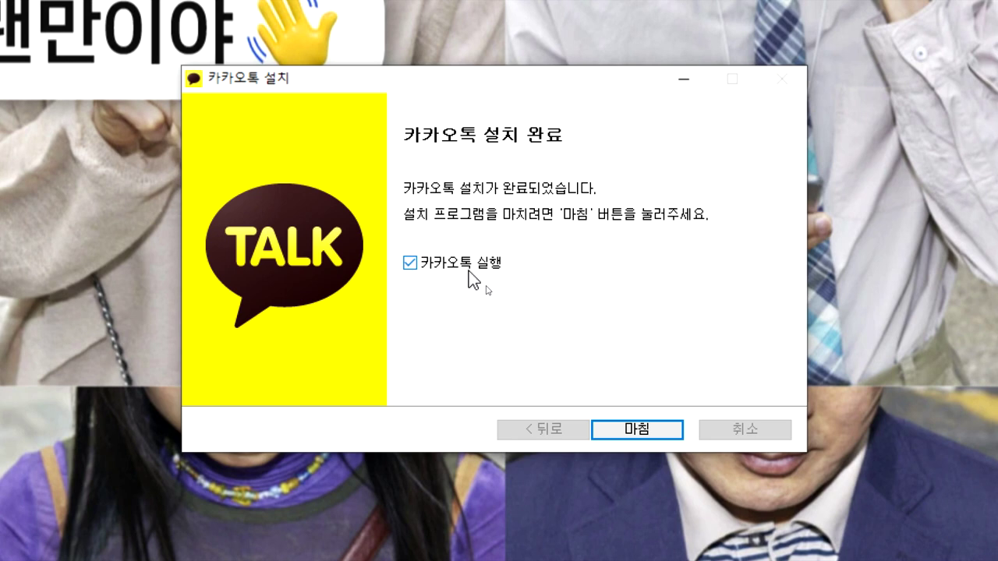
click(651, 430)
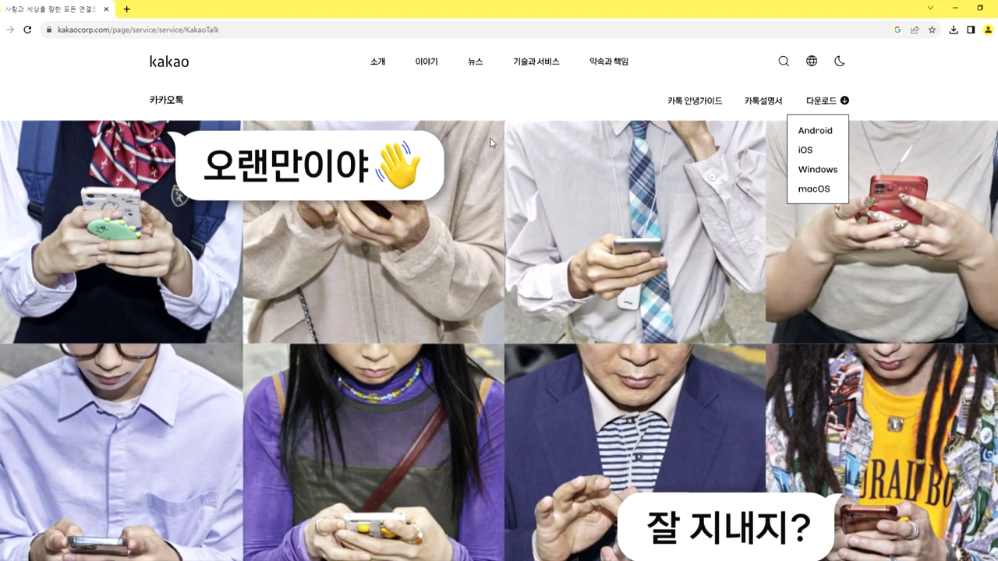
Step: Minimize Chrome and Notepad, and bring up the QR code for logging in to KakaoTalk on the PC
click(955, 8)
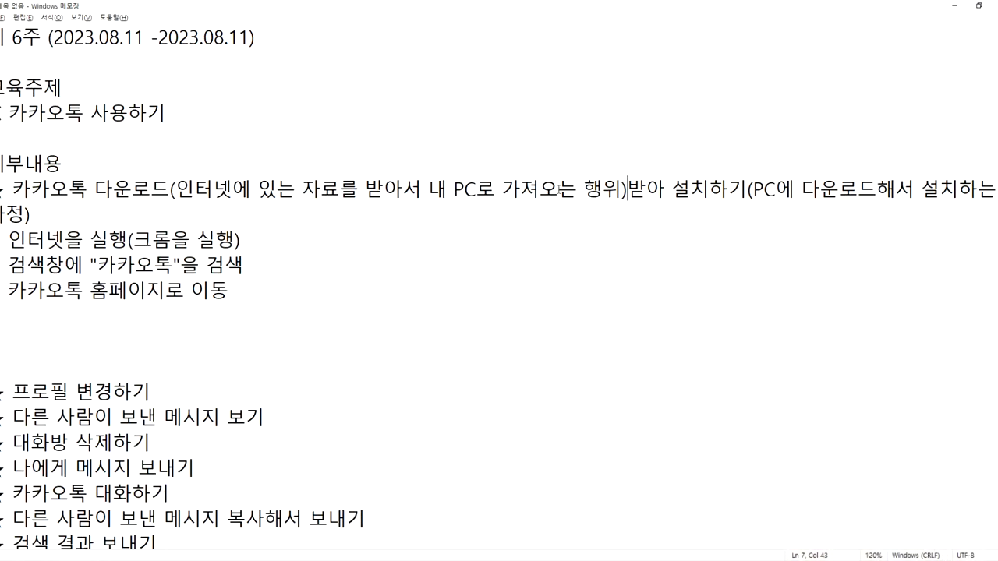
click(955, 6)
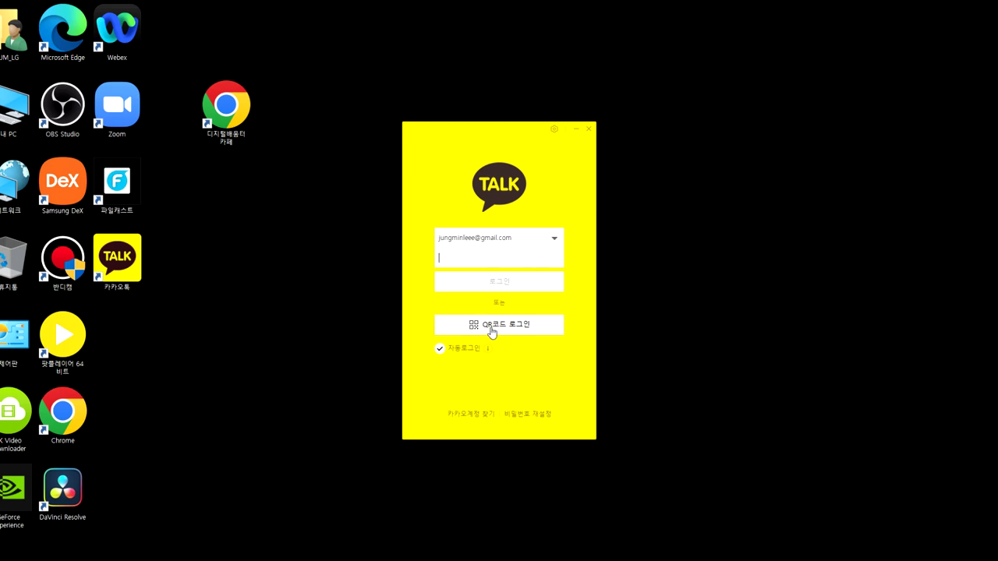
click(466, 351)
click(500, 334)
drag(501, 145, 511, 68)
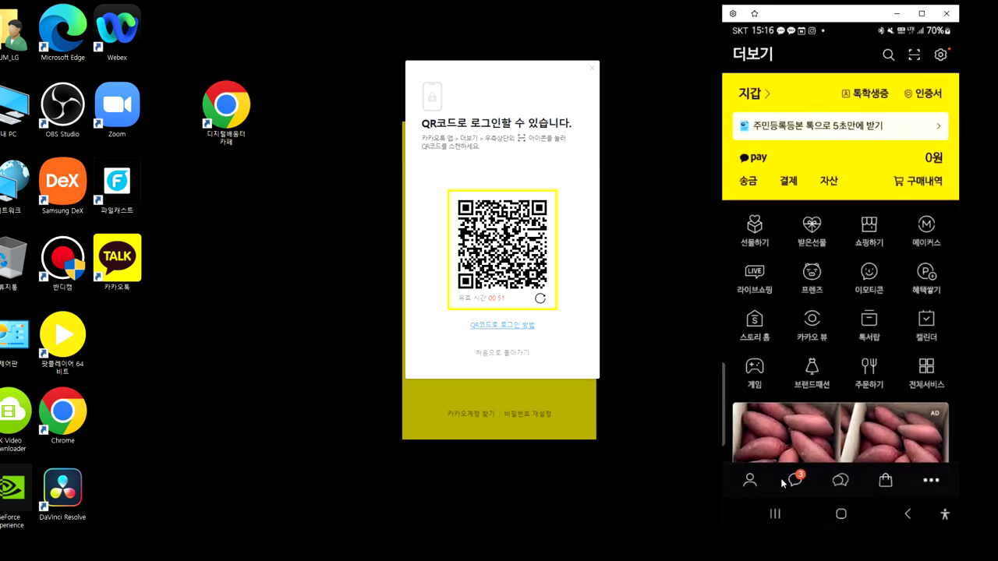
Step: Scan the PC's QR code with the code scanner on the phone KakaoTalk's 더보기 page and approve the login
click(750, 481)
click(929, 482)
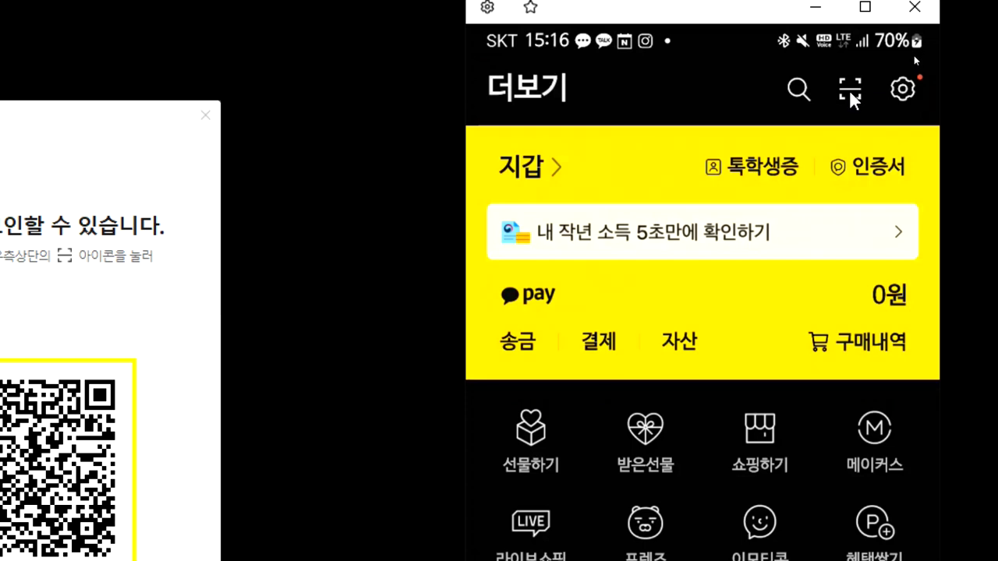
click(849, 89)
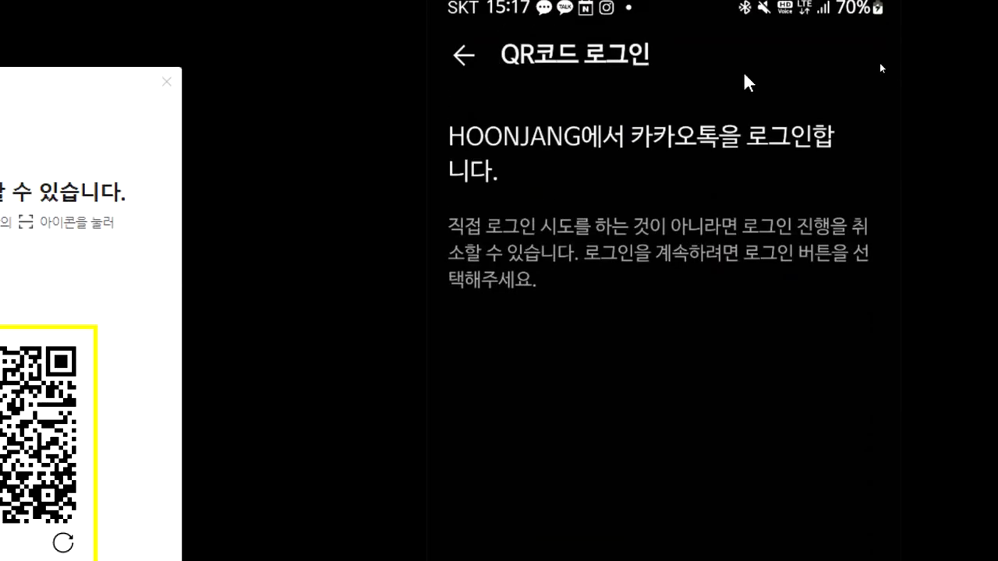
click(668, 508)
click(616, 252)
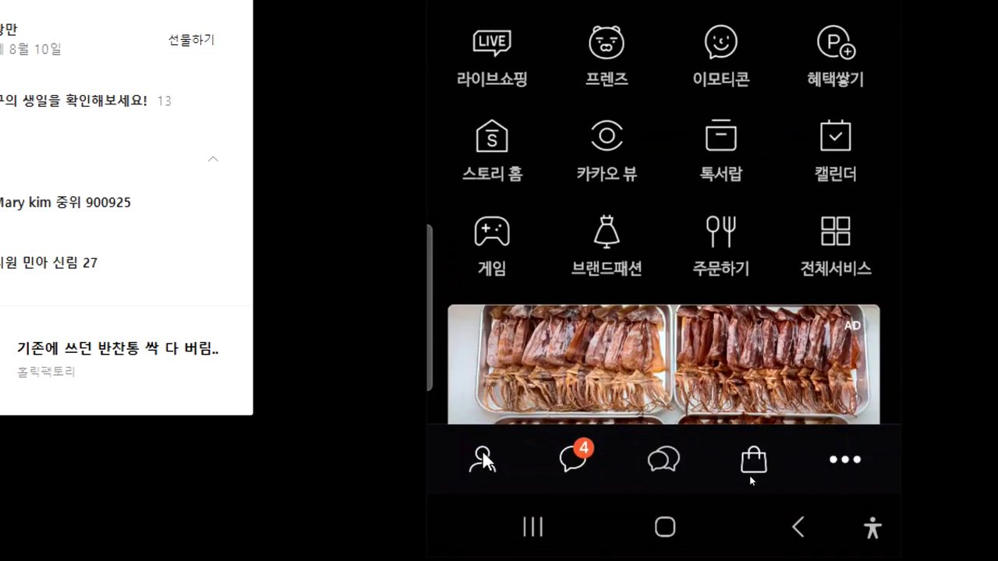
Step: Open the phone's chat list, move the PC KakaoTalk window away from the phone mirror and stretch it to full screen height
click(574, 460)
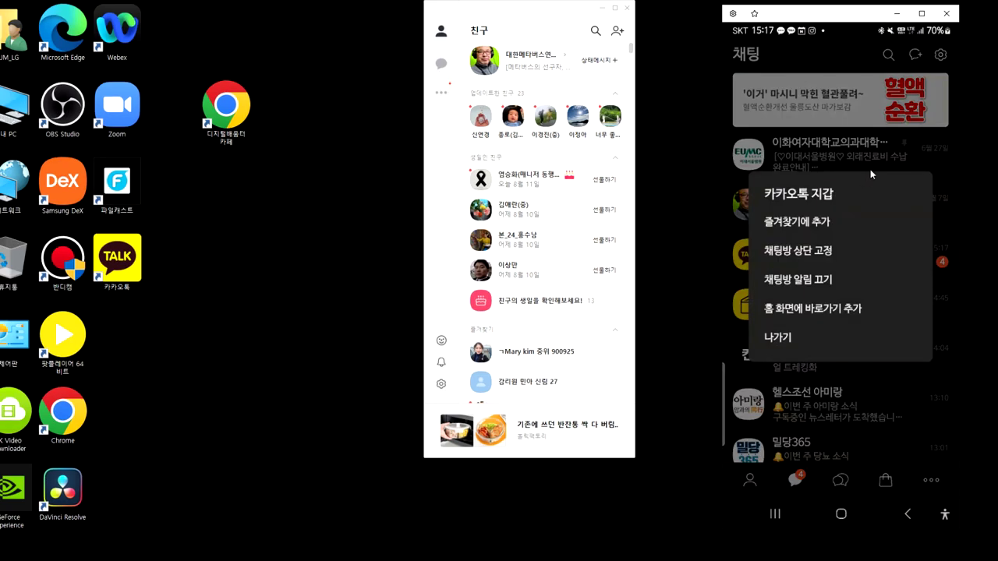
drag(526, 22, 437, 61)
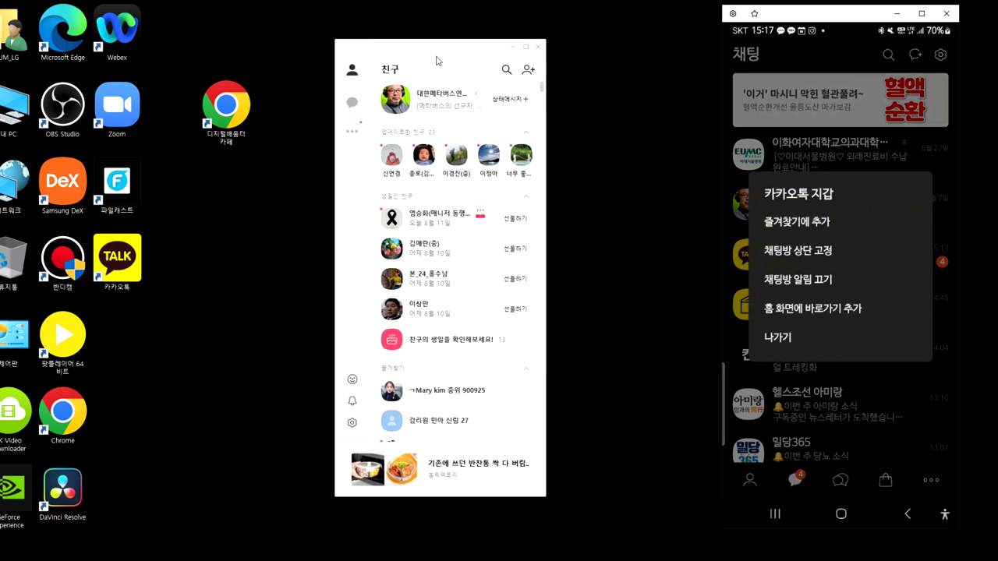
double_click(441, 41)
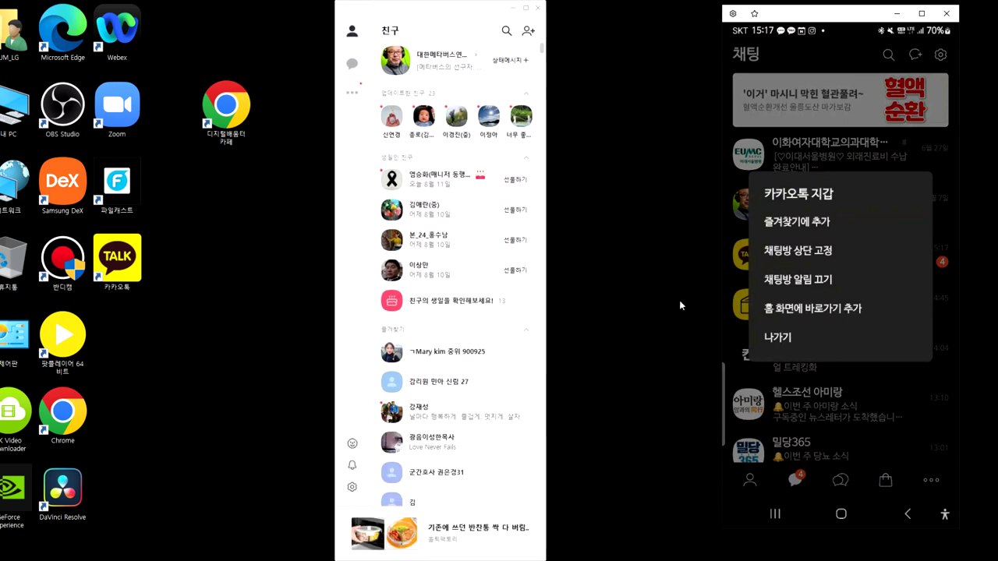
click(654, 301)
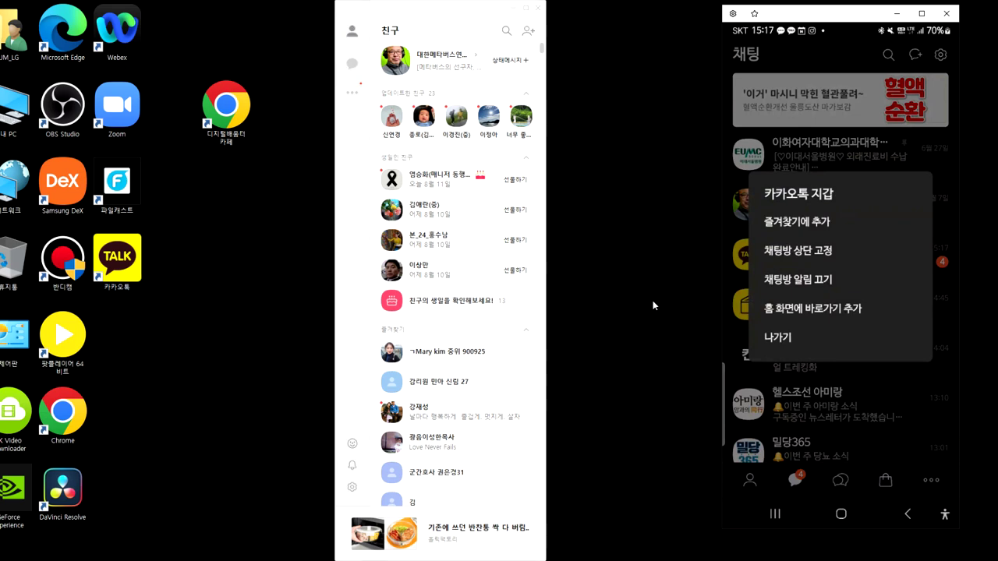
click(779, 339)
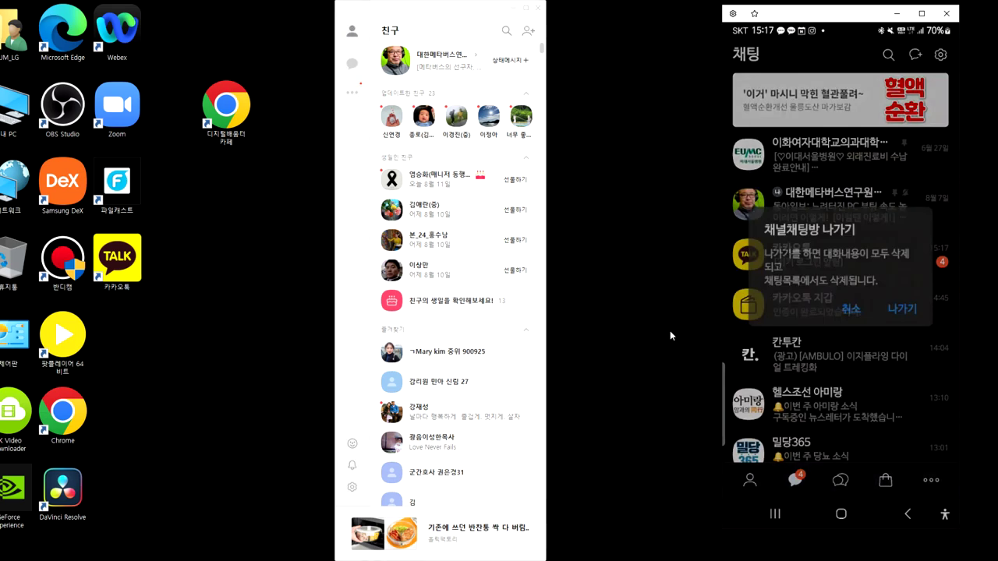
click(852, 310)
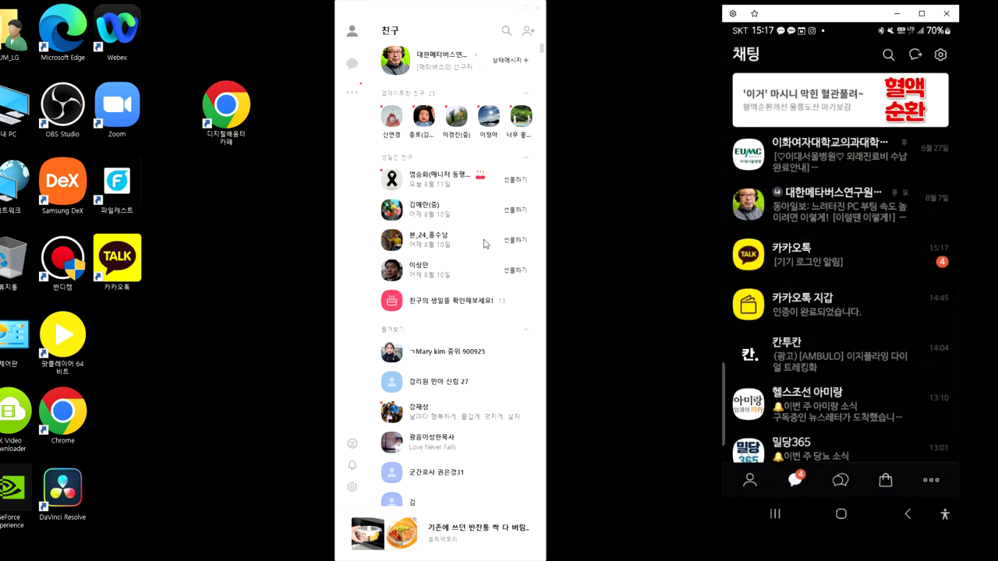
Step: Examine the 기기 연결 관리 page from the latest login alert in the phone's 카카오톡 chat and return to the phone's home screen
click(791, 259)
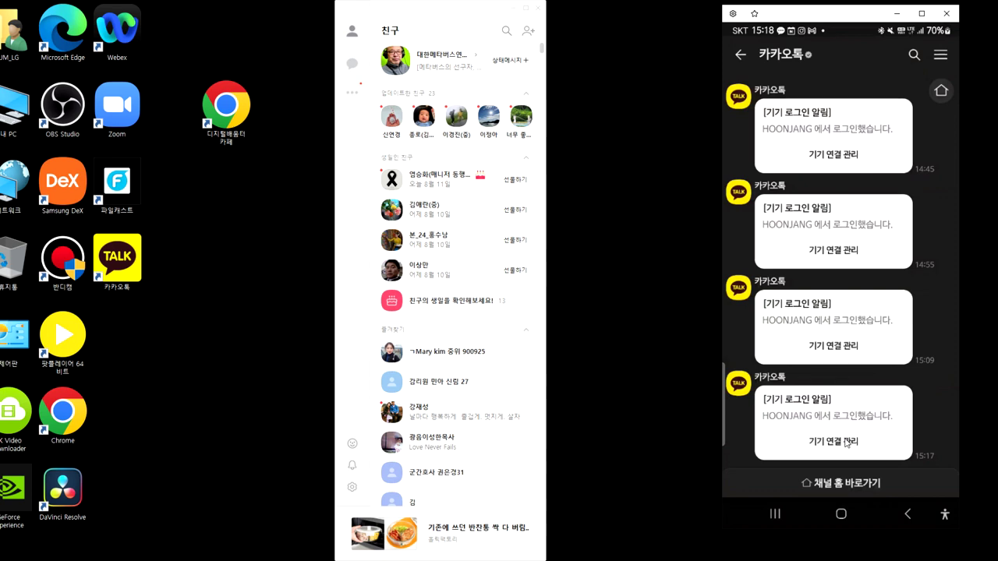
drag(778, 14, 680, 28)
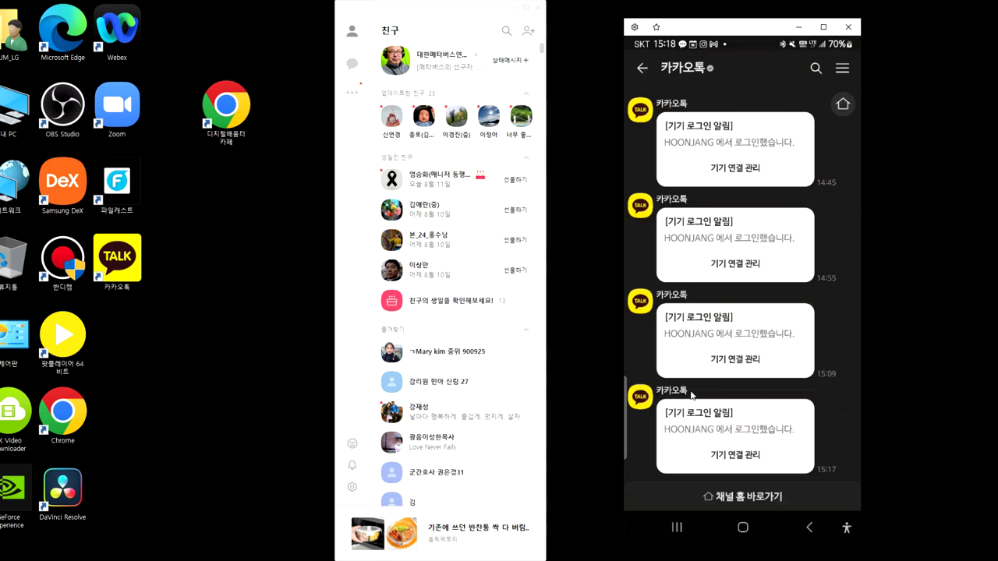
click(741, 458)
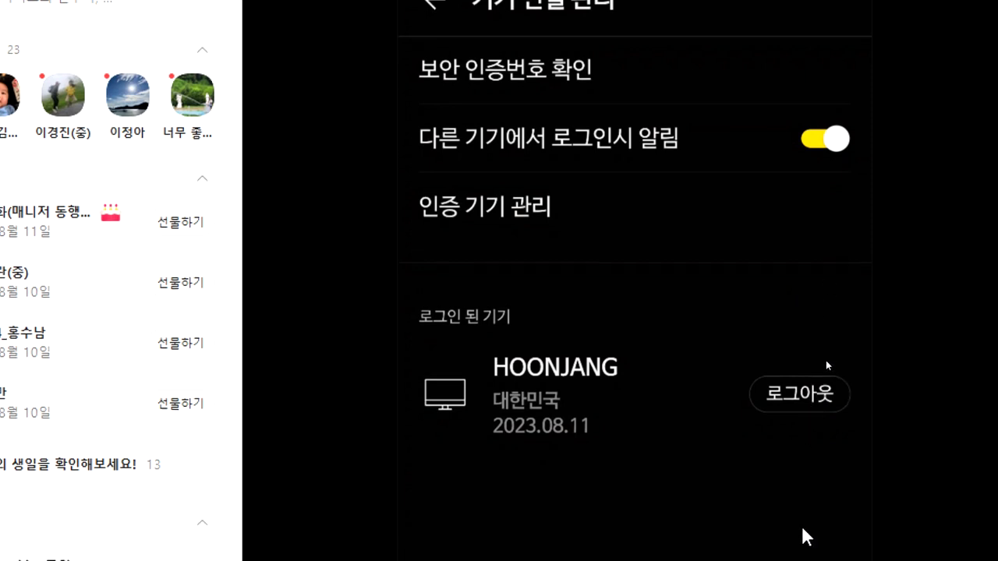
click(766, 472)
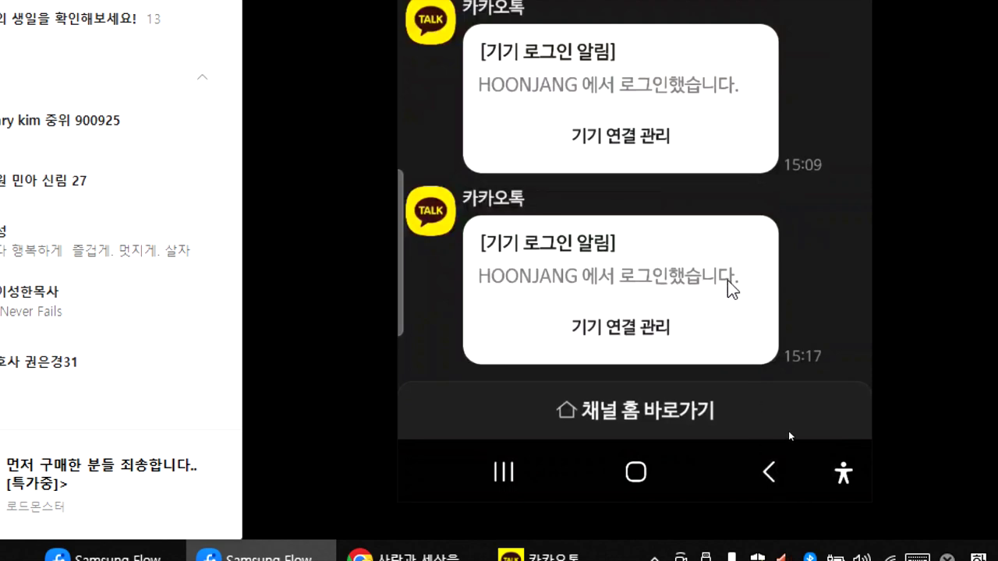
click(770, 472)
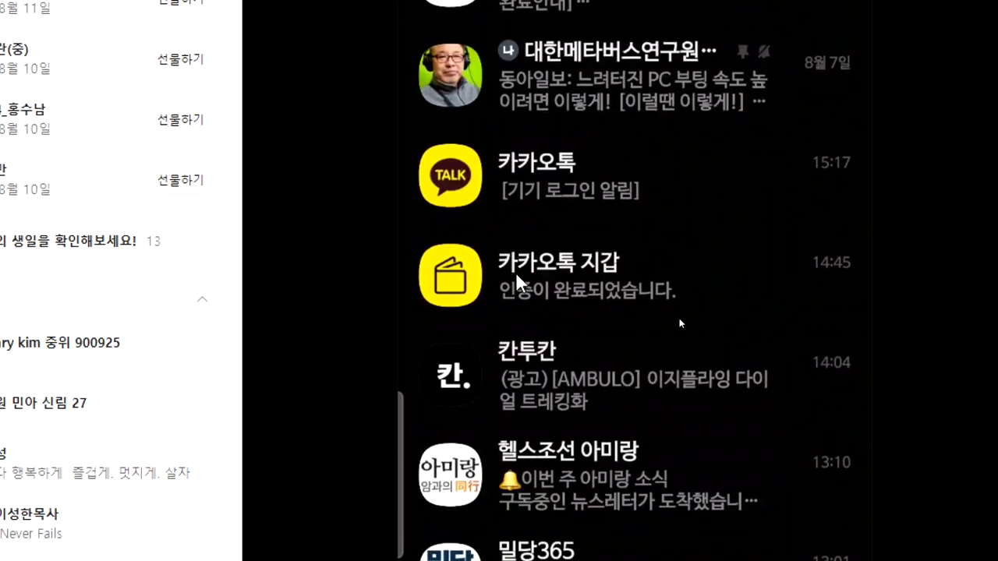
click(567, 242)
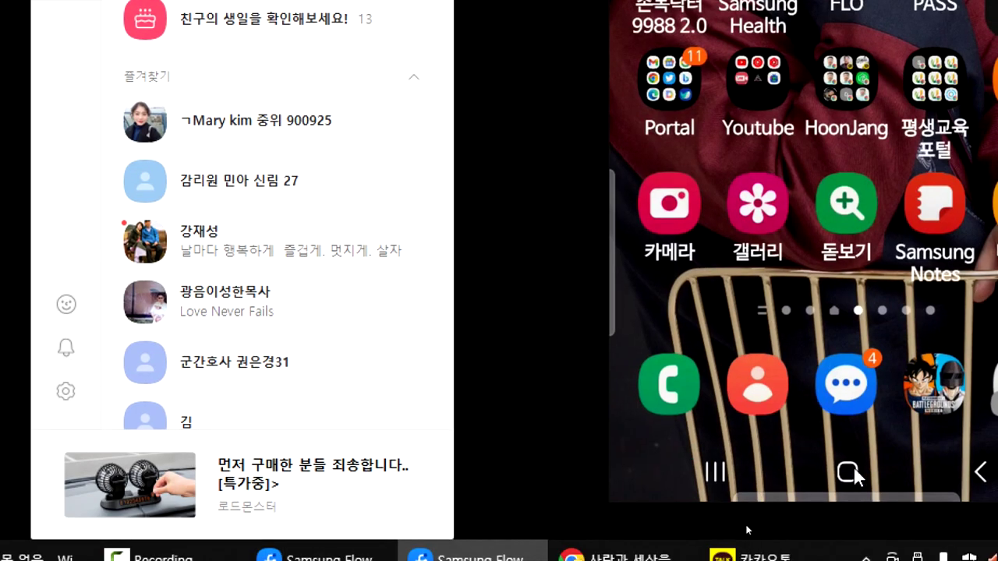
click(847, 473)
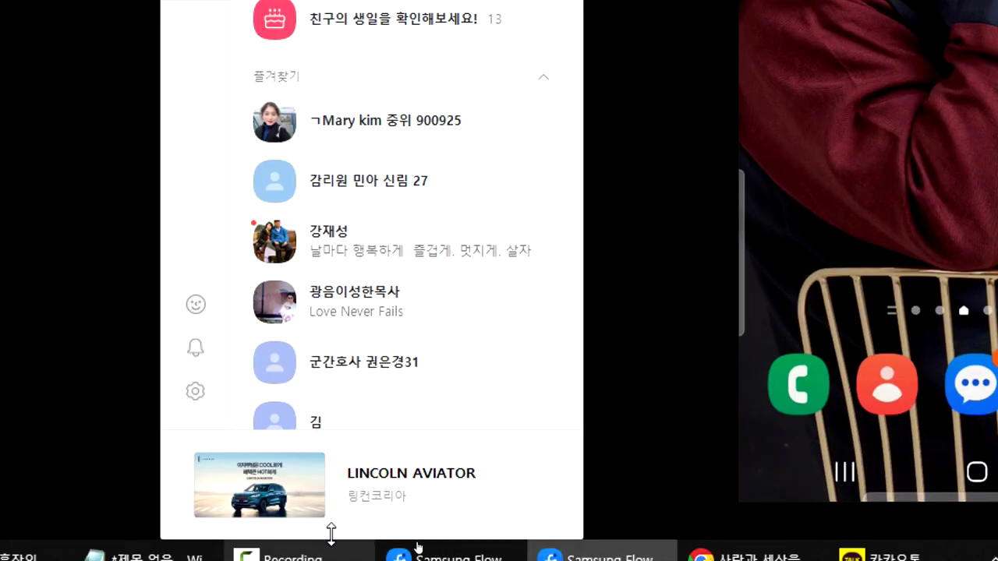
Step: Look through the friends list in KakaoTalk on the PC
scroll(291, 521, down, 3)
scroll(291, 362, down, 10)
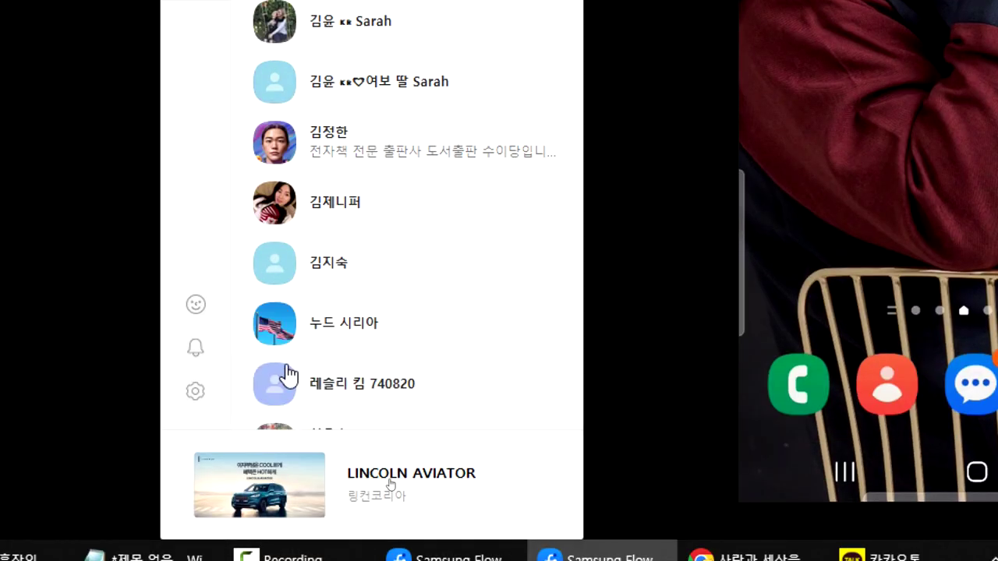
scroll(390, 401, down, 20)
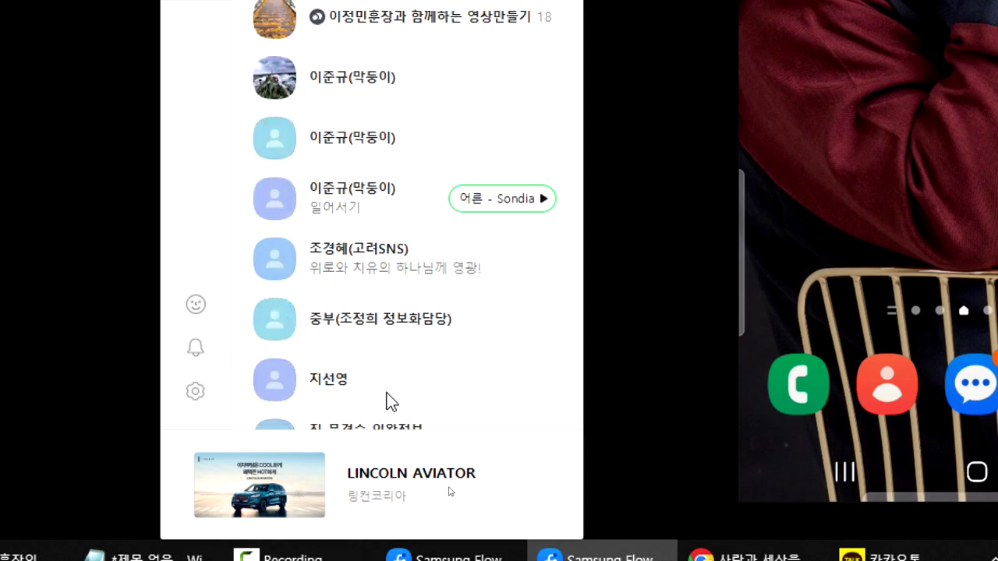
scroll(408, 406, up, 20)
scroll(408, 403, down, 10)
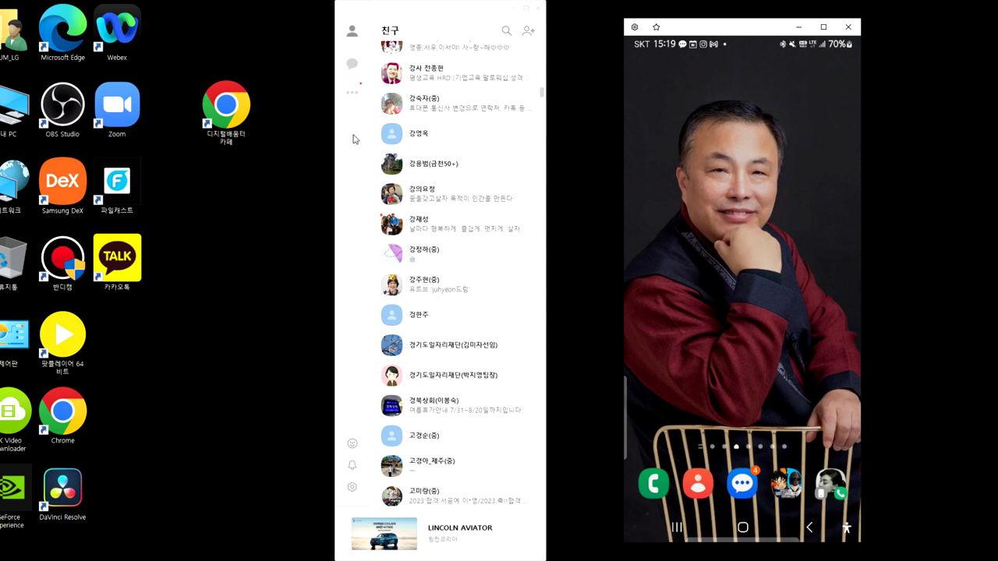
Step: Switch between the friends and chats views in PC KakaoTalk, ending on the chat list
click(356, 66)
key(ctrl+1)
click(346, 67)
click(351, 30)
scroll(428, 282, down, 5)
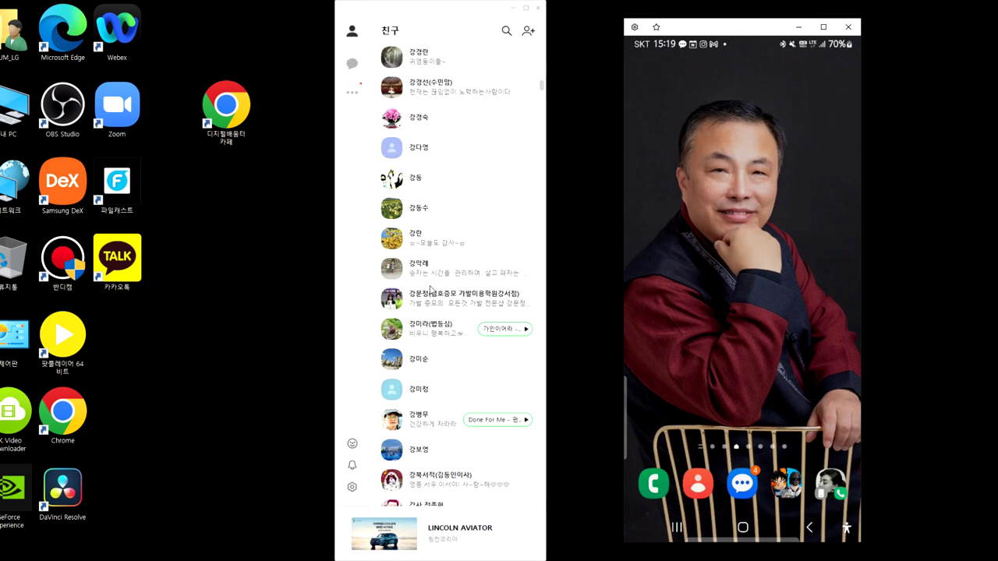
scroll(428, 281, up, 1)
click(354, 70)
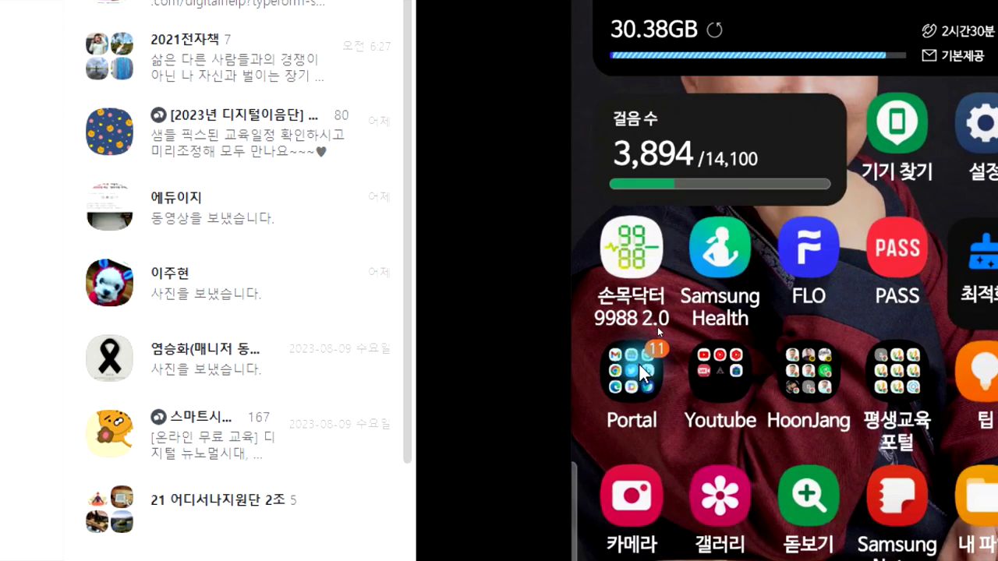
Step: Launch KakaoTalk on the phone from the second page of the Portal app folder
click(639, 363)
drag(909, 422, 700, 418)
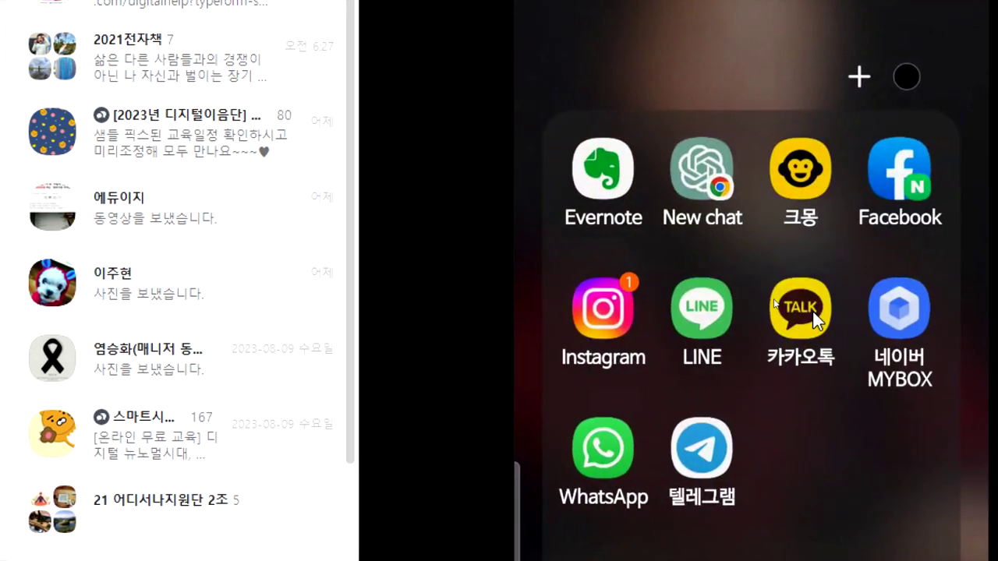
click(813, 306)
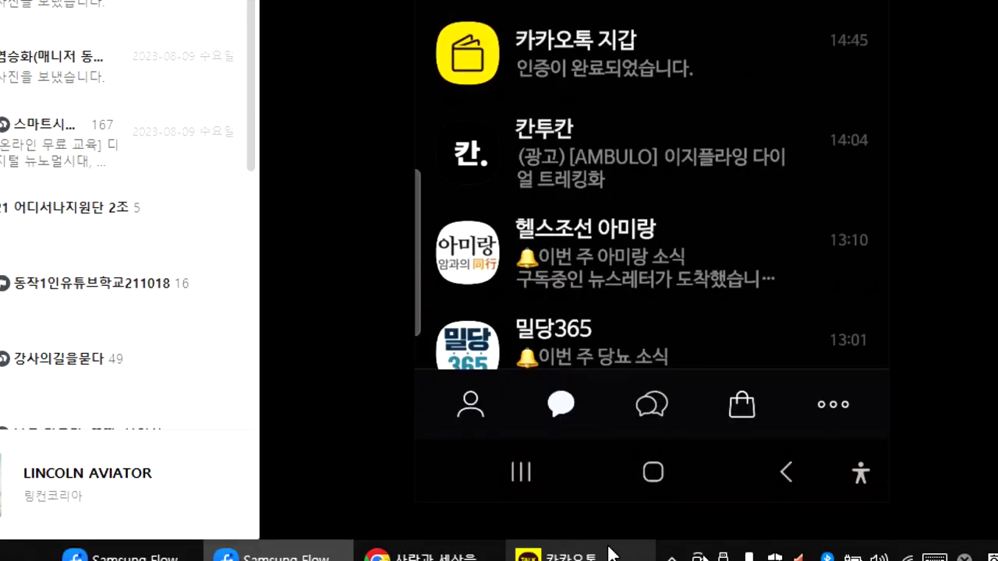
Step: Go through the friends, chats and open chats lists in the phone's KakaoTalk
click(477, 410)
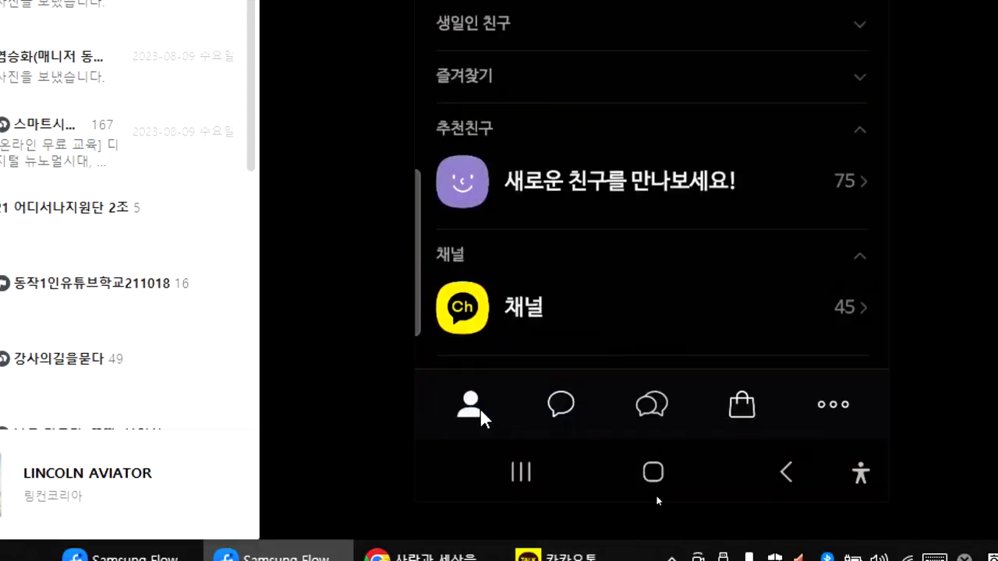
click(564, 412)
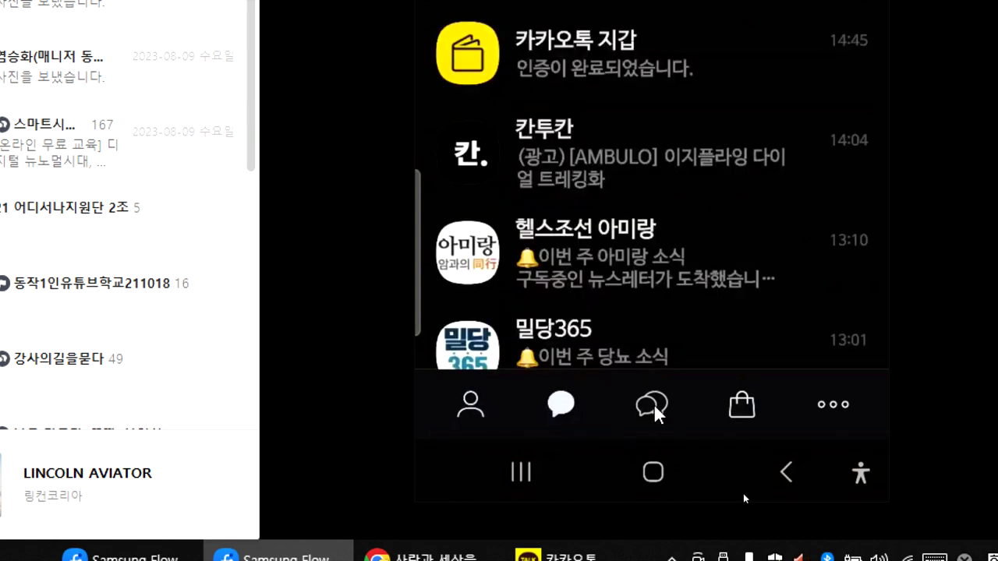
click(653, 413)
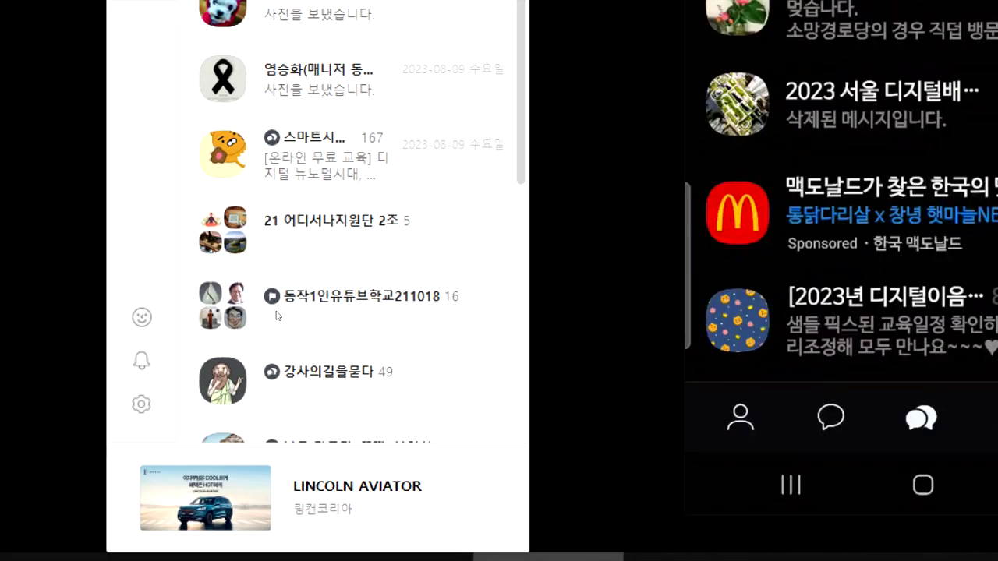
Step: Compare the friends and chats lists in PC KakaoTalk with the chats and open chats lists on the phone
scroll(177, 93, up, 7)
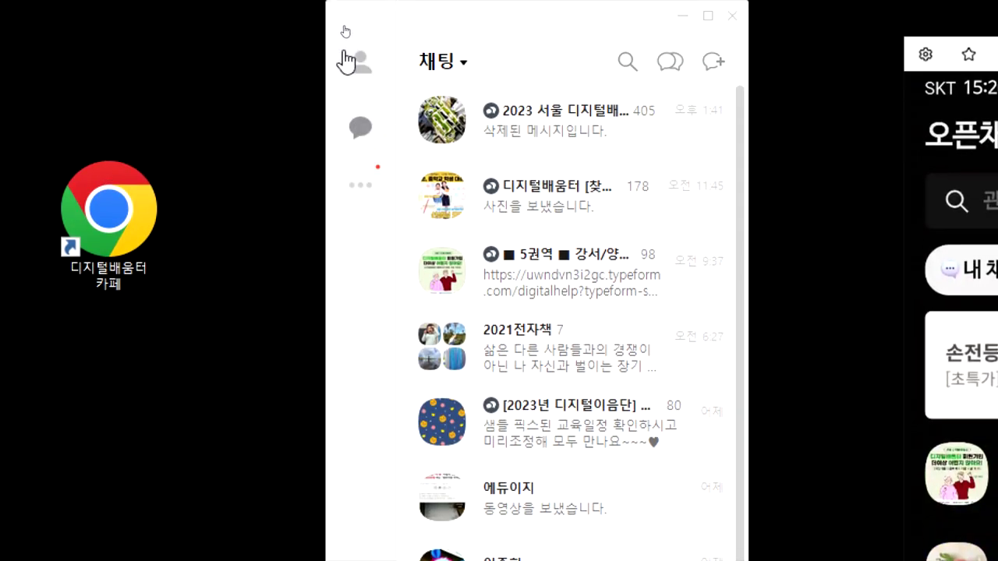
click(347, 60)
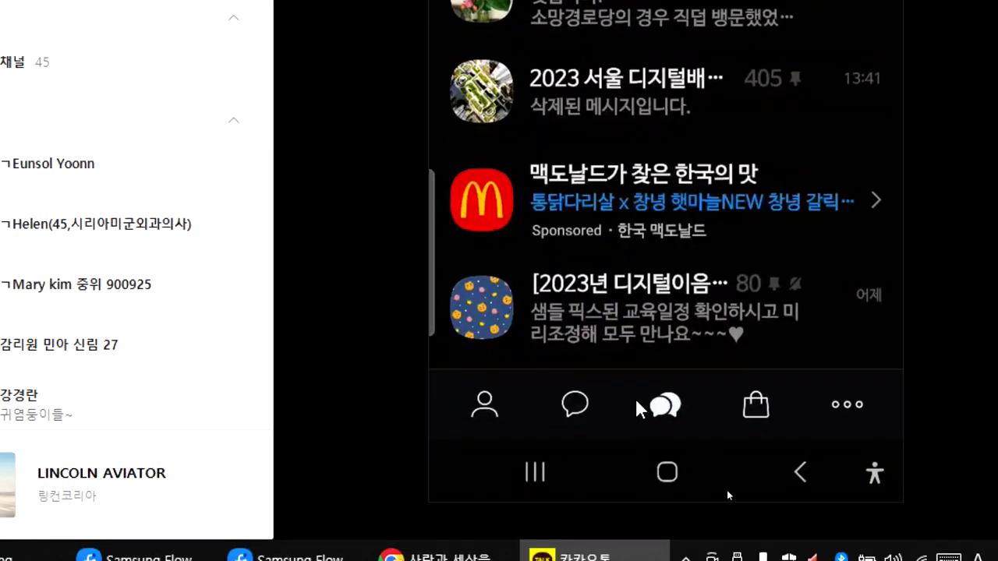
click(580, 405)
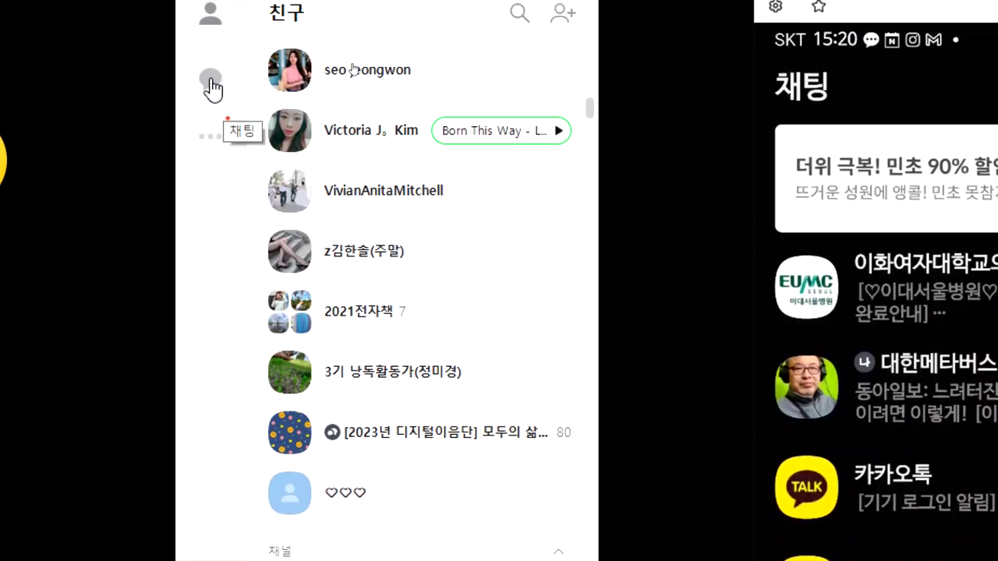
click(211, 91)
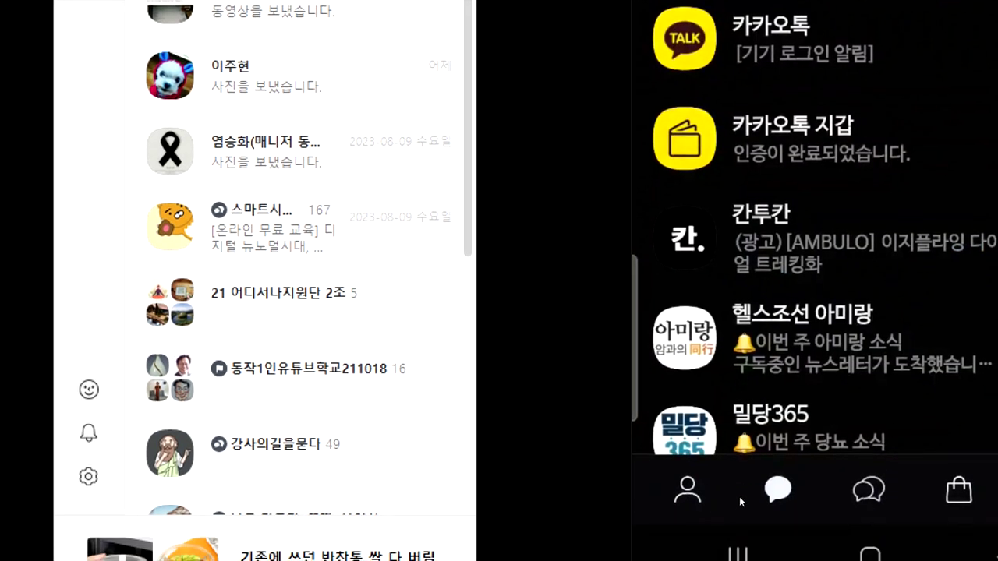
click(866, 499)
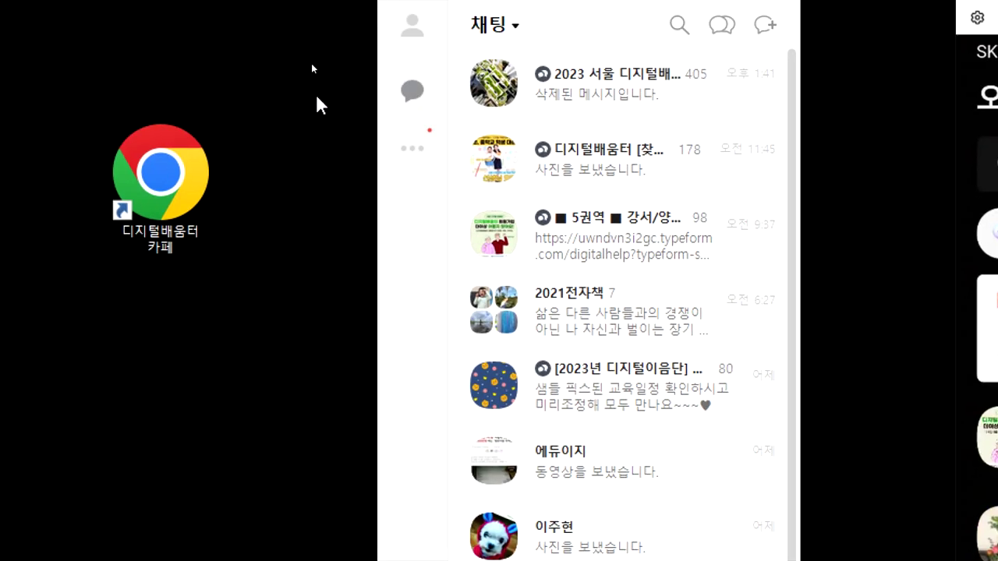
Step: Switch through the More, chats and friends views on the PC and the chats and open chats on the phone, ending on the PC chat list
click(411, 153)
click(412, 87)
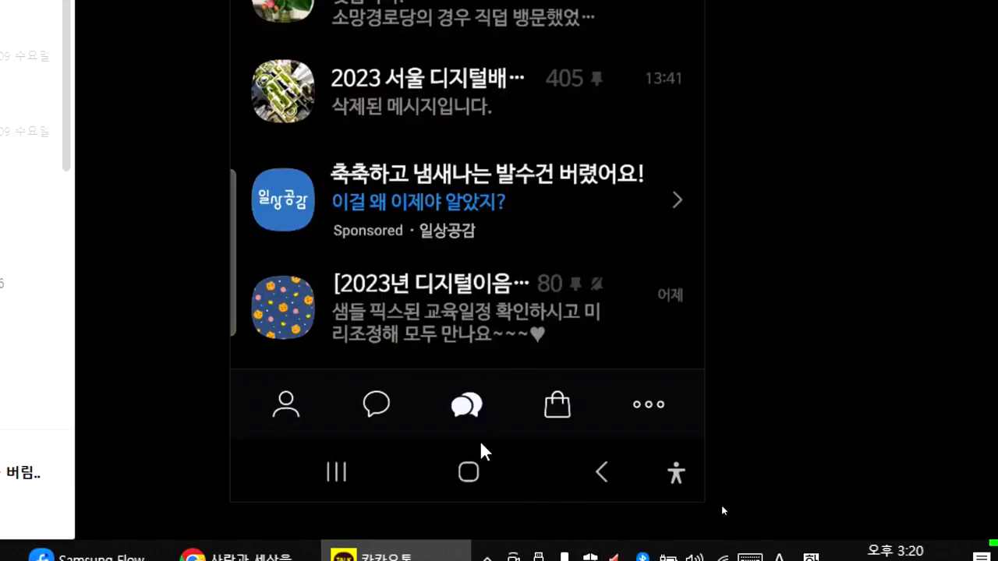
click(379, 404)
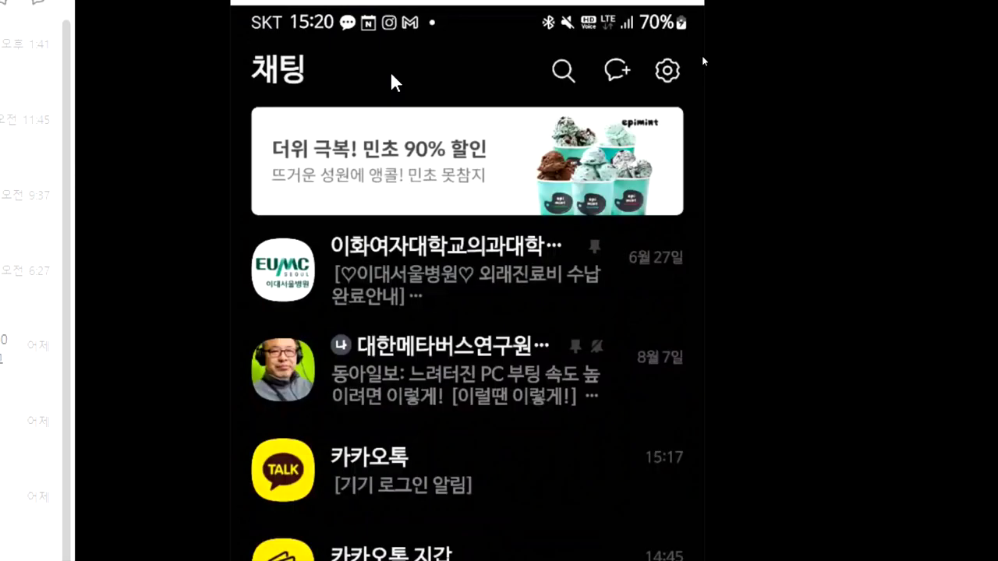
click(468, 404)
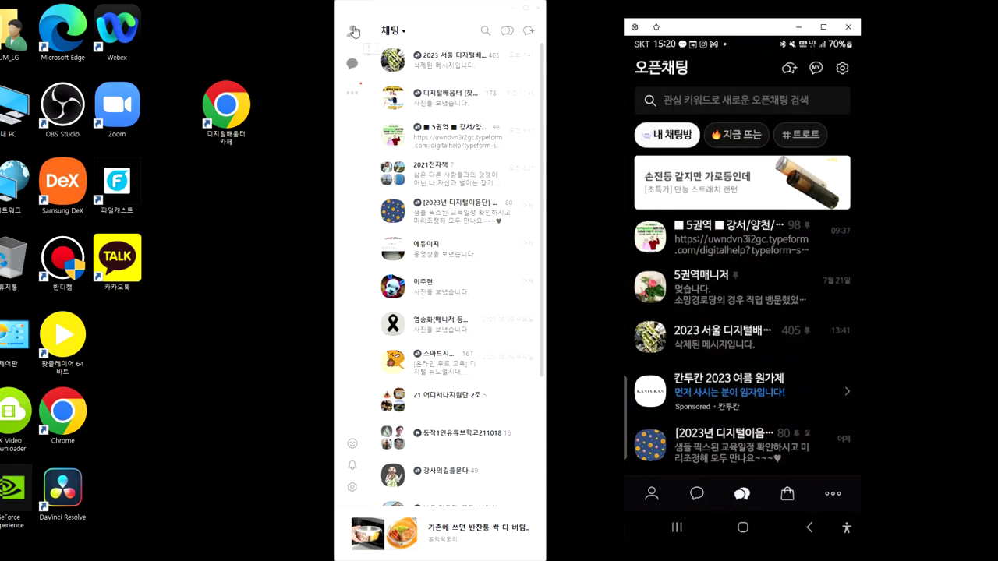
click(349, 27)
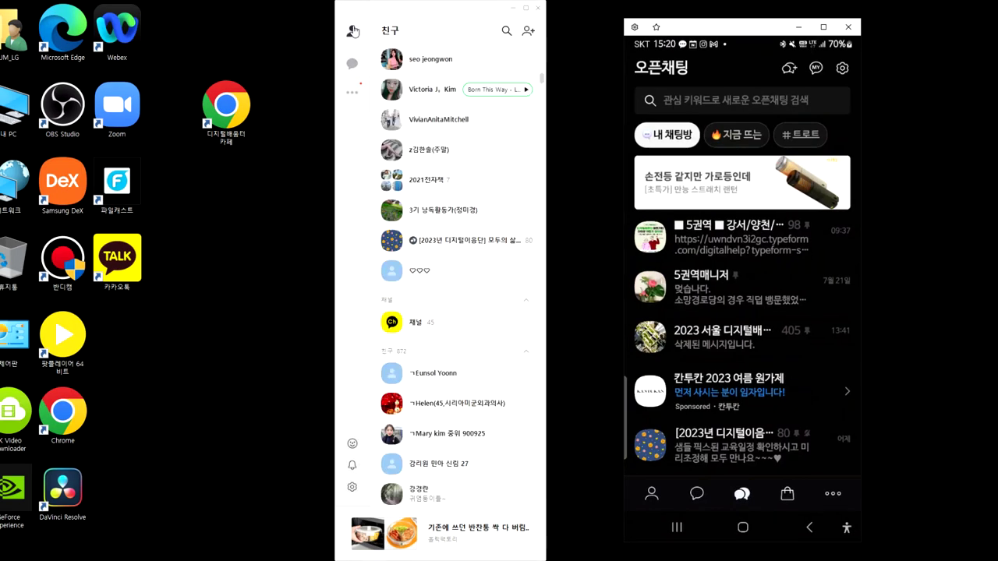
click(355, 67)
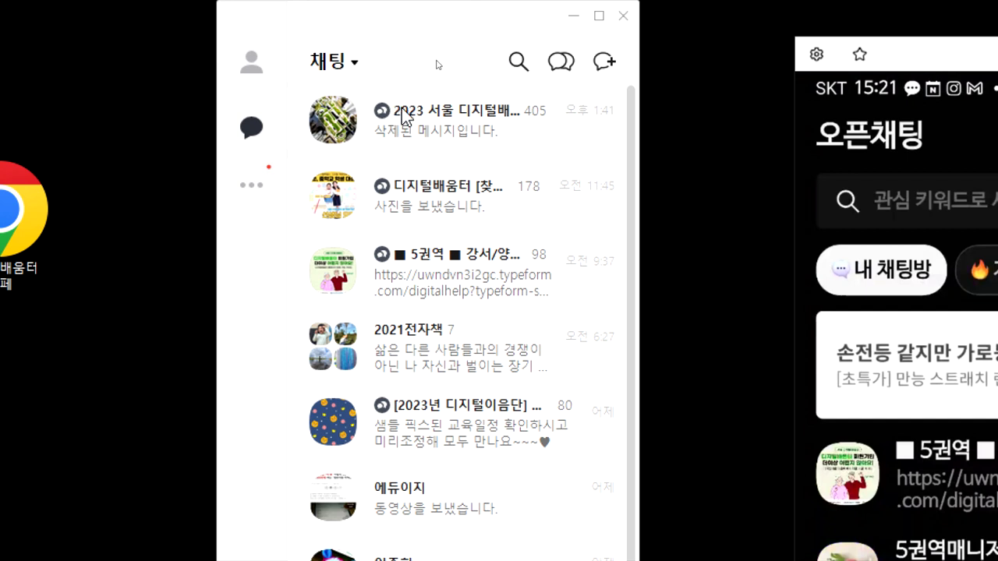
Step: Open the open chat window from the PC chat list, browse its popular rooms and close it
click(567, 70)
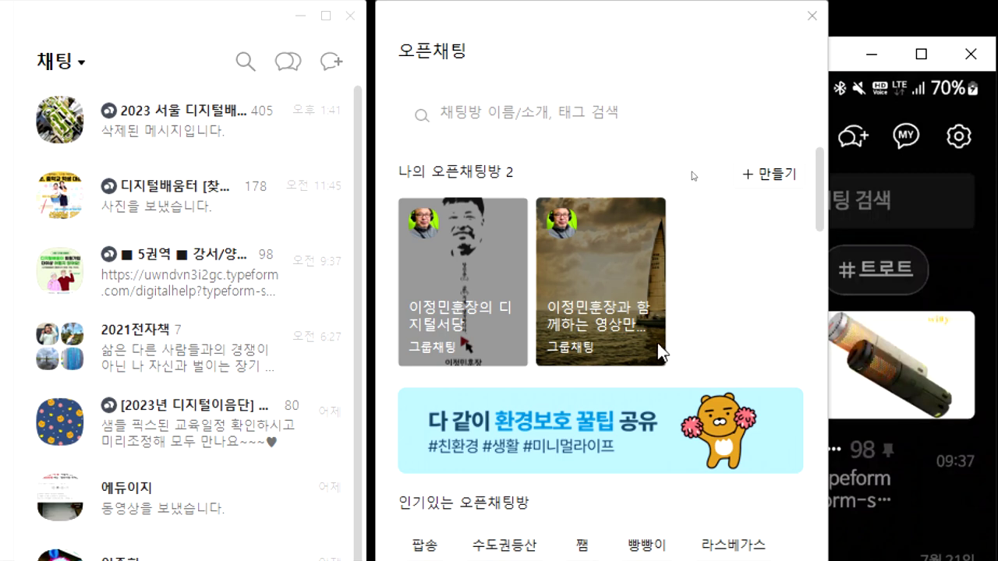
scroll(913, 362, down, 3)
scroll(639, 365, down, 8)
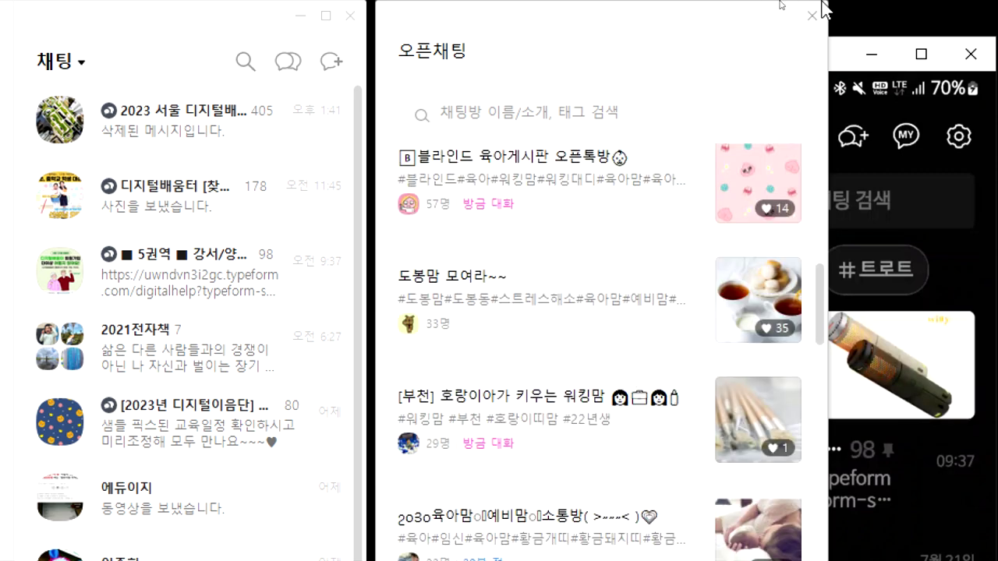
click(812, 15)
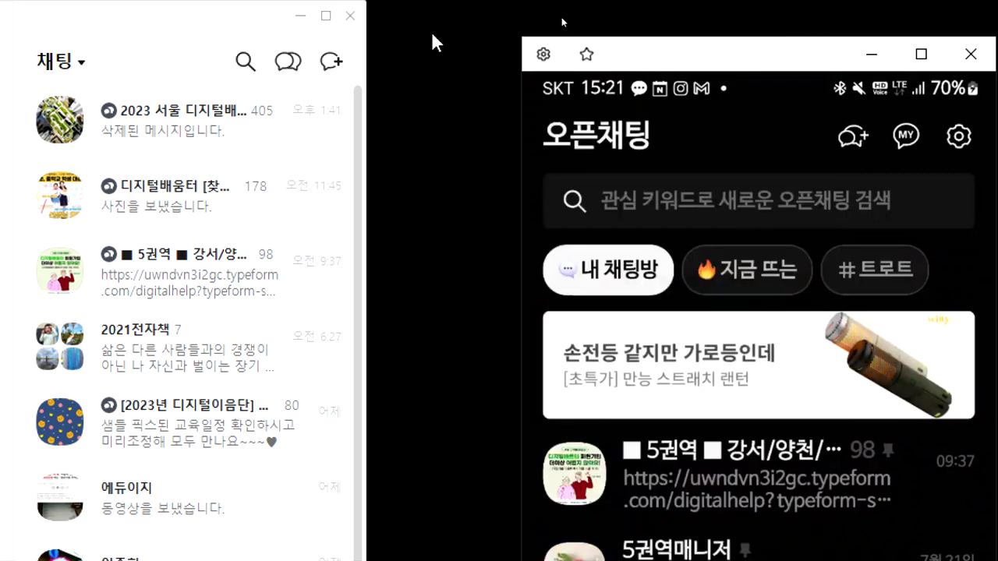
Step: Reopen the PC open chat window, look through the rooms listed under 수도권등산 and close the window
click(288, 68)
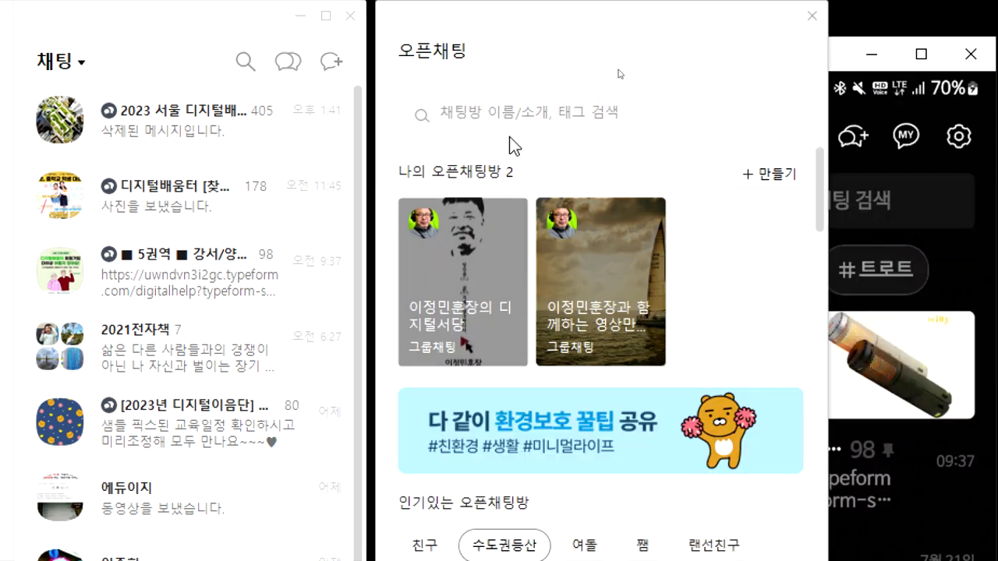
scroll(639, 148, down, 3)
scroll(721, 195, up, 3)
scroll(643, 490, down, 10)
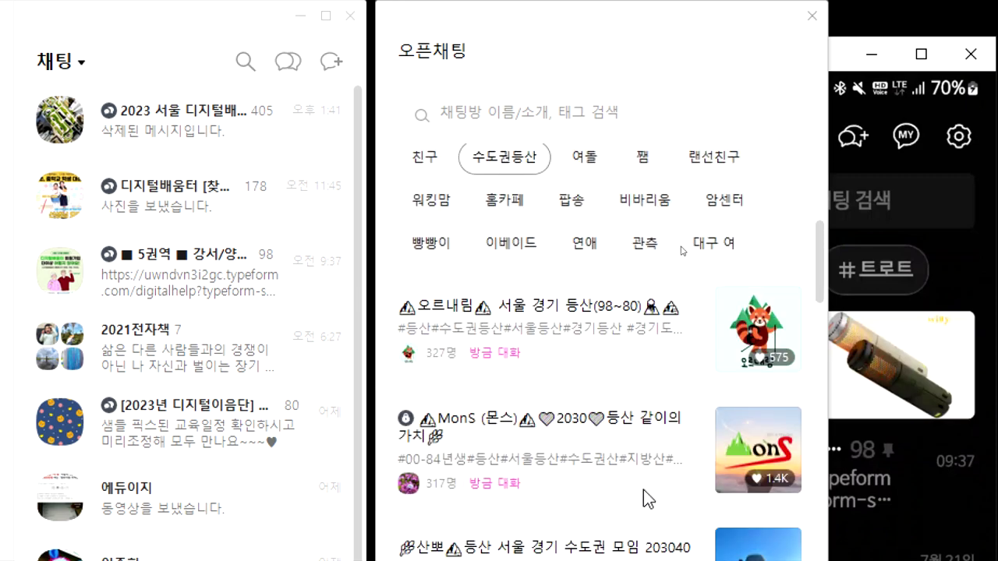
scroll(517, 481, down, 15)
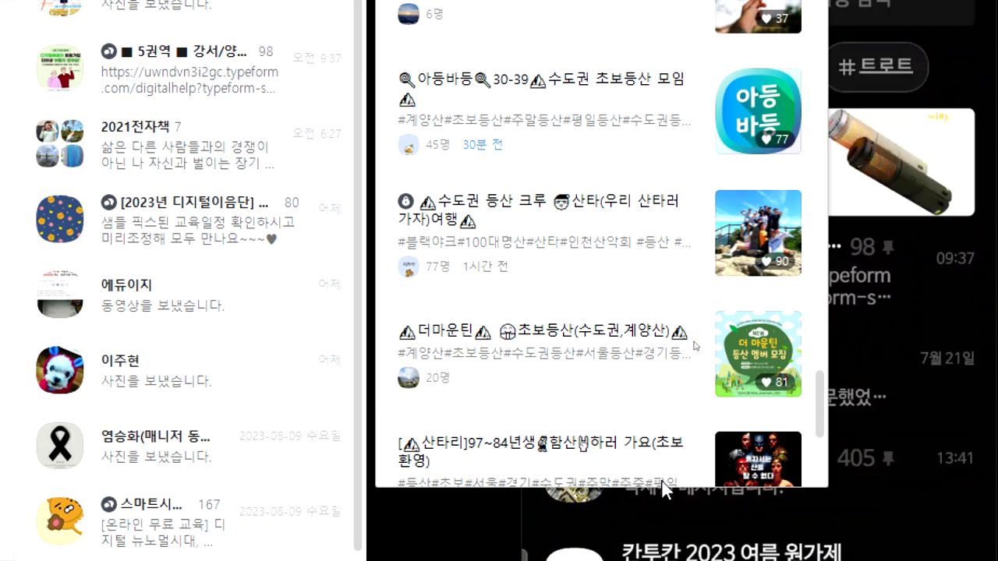
scroll(632, 387, up, 5)
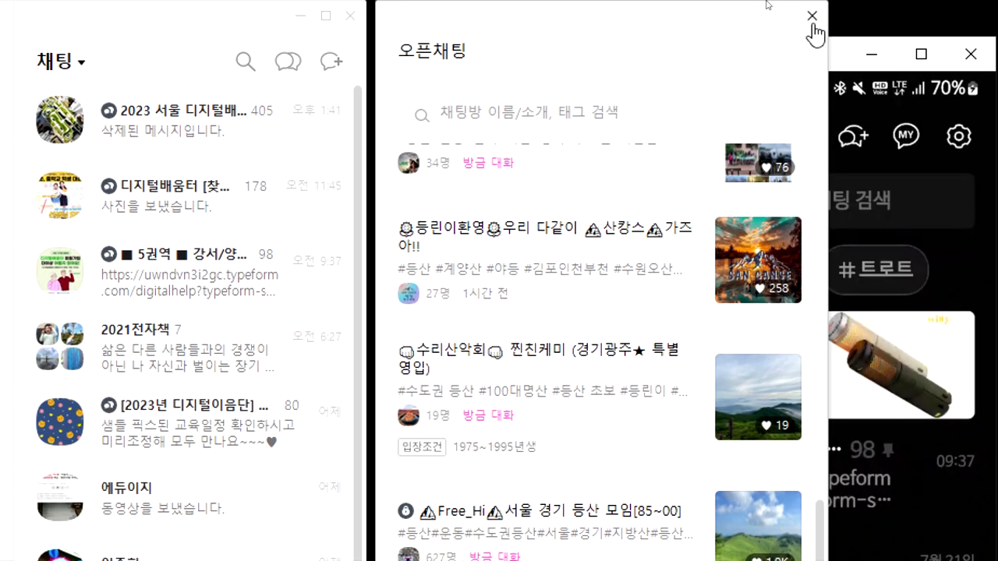
click(812, 15)
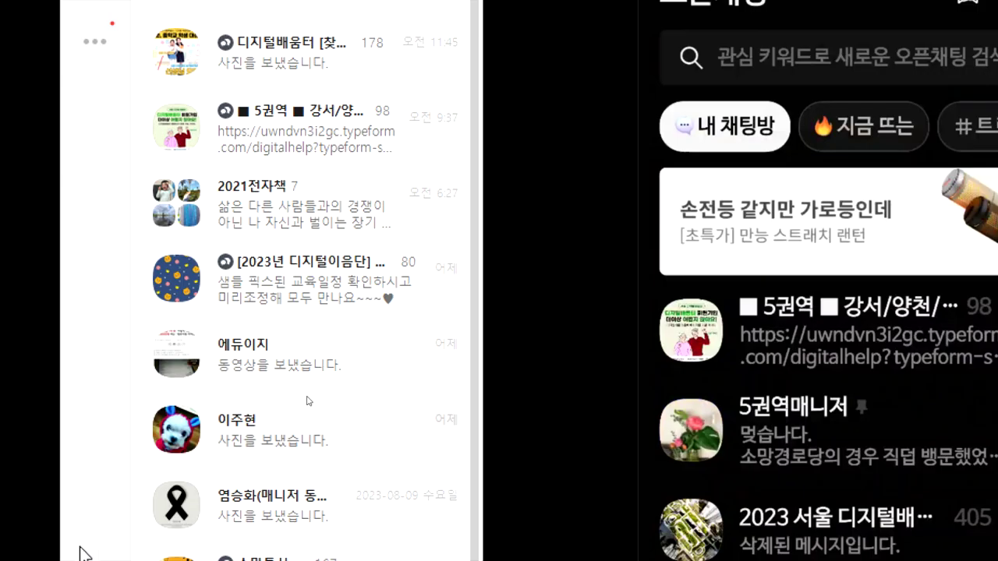
Step: Open the contact's chat containing food photos, view both photos enlarged and close the image viewer
double_click(308, 406)
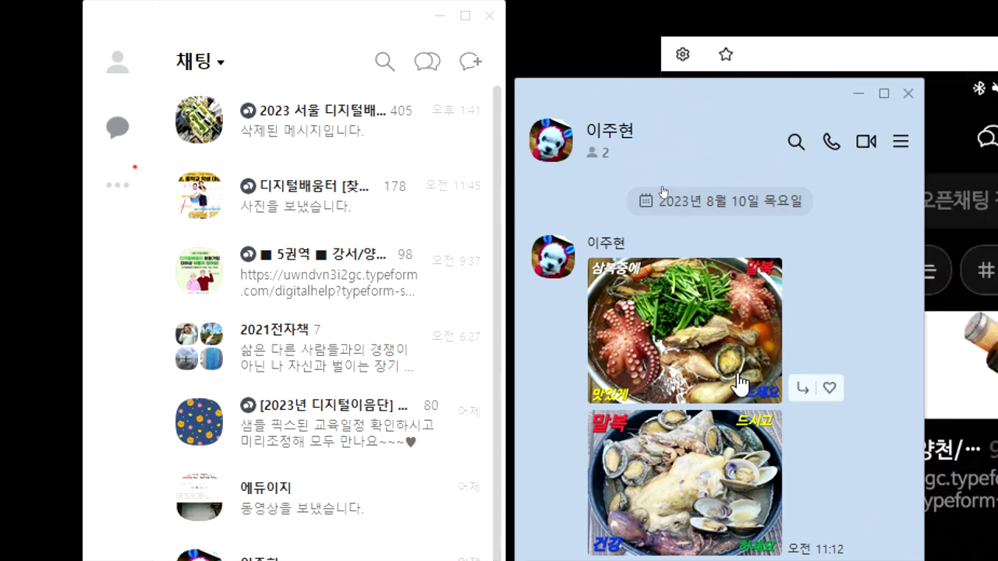
click(694, 336)
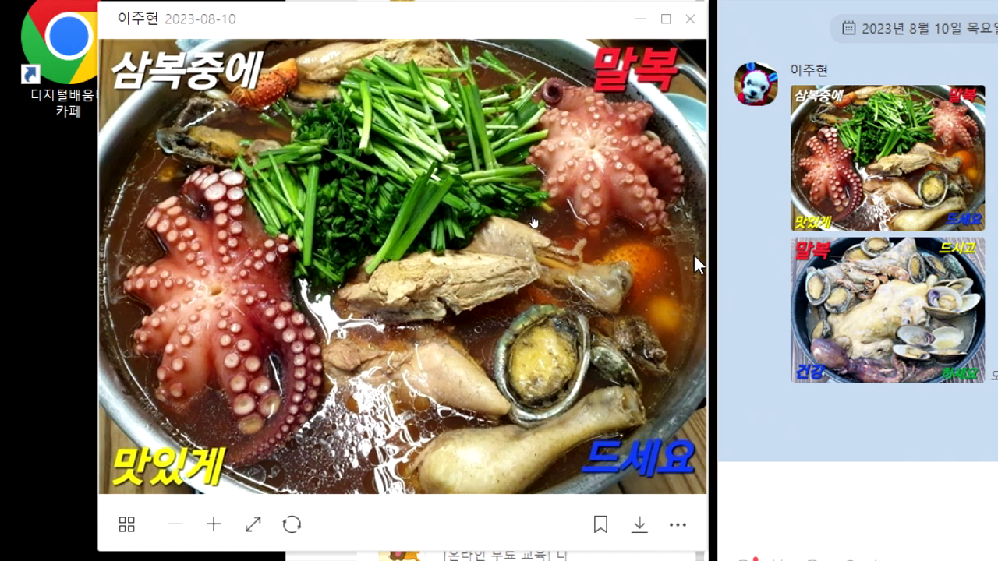
click(671, 271)
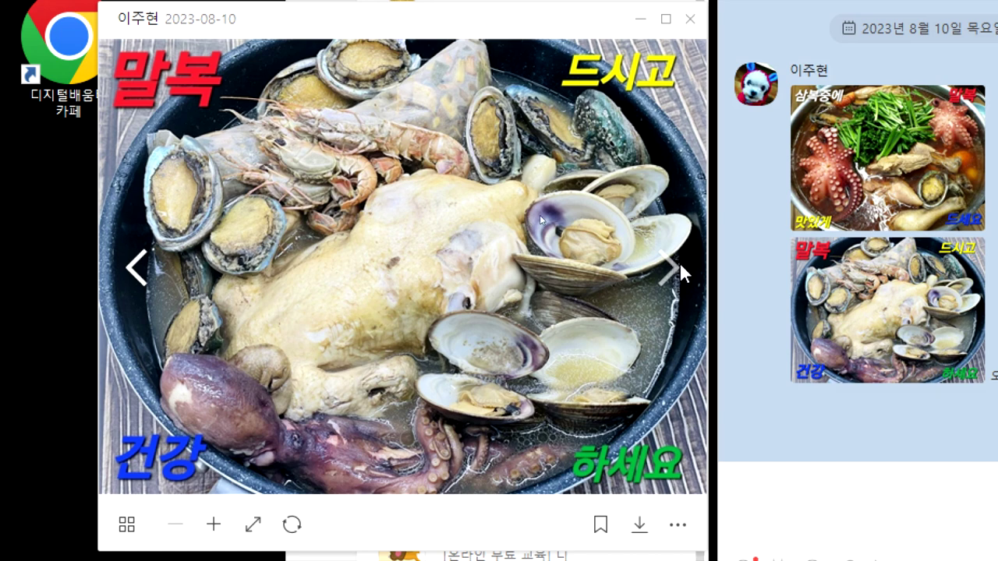
click(135, 274)
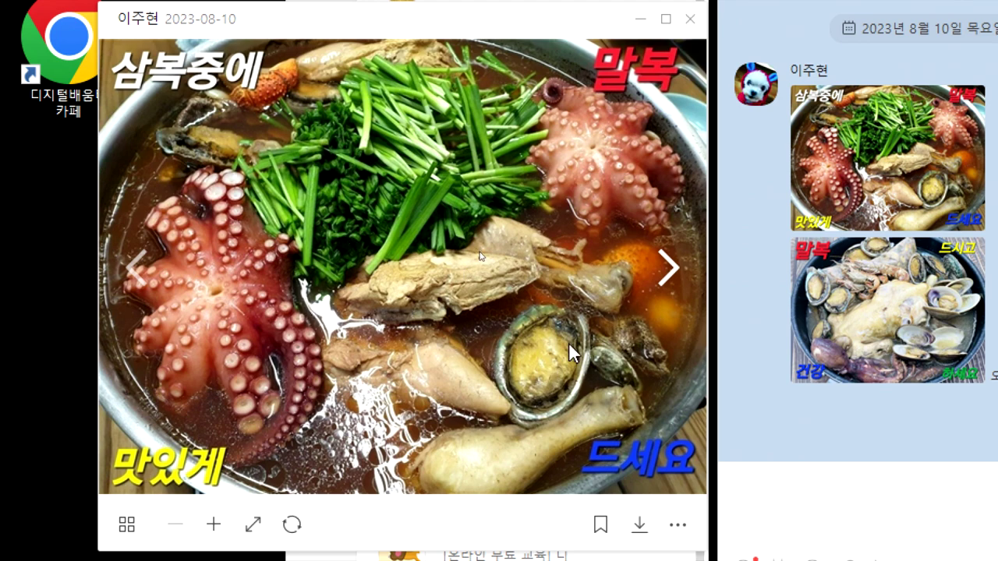
click(674, 270)
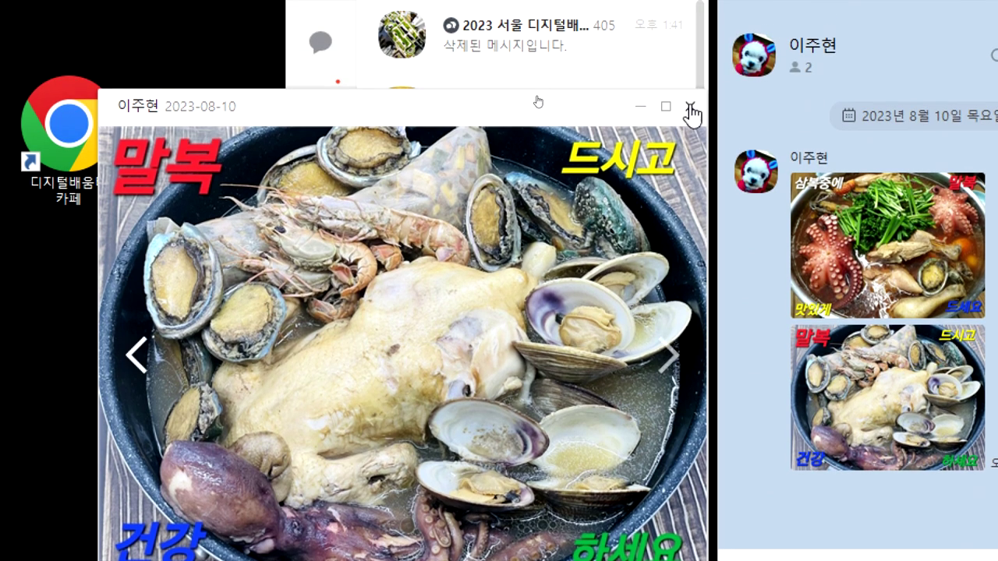
click(691, 114)
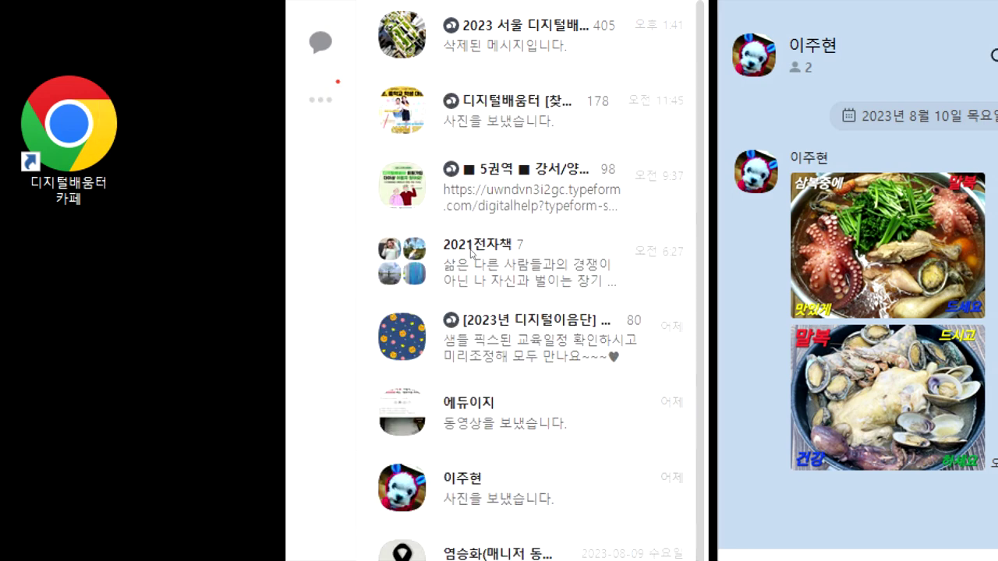
Step: Open the group chat 21 어디서나지원단 2조 from the chat list, and close both open chat windows
scroll(559, 421, down, 3)
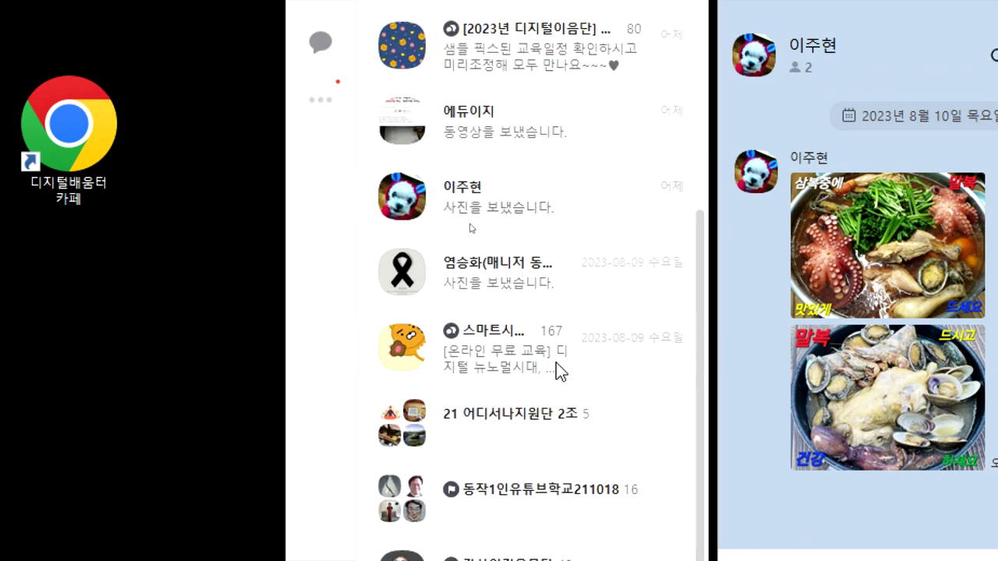
scroll(558, 365, down, 1)
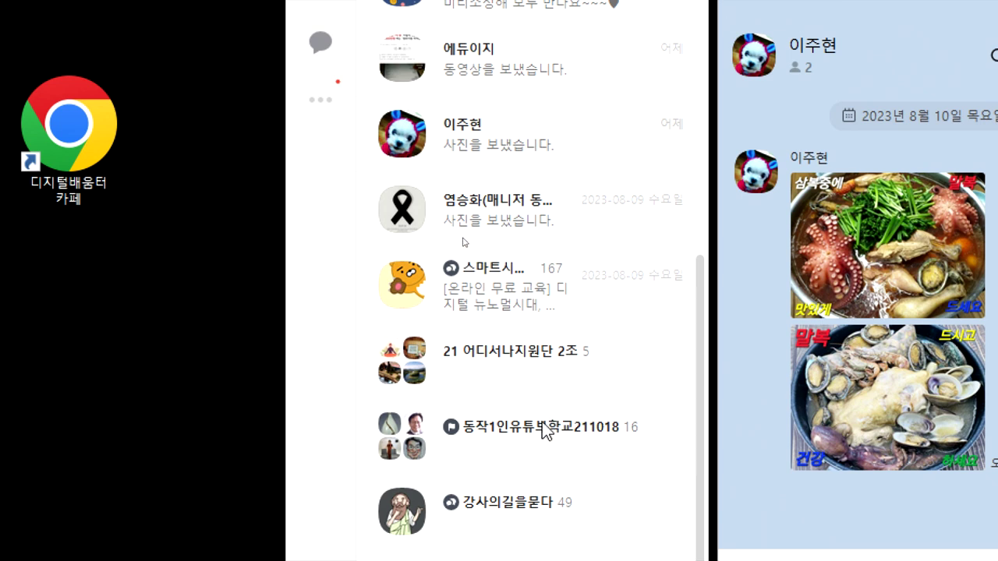
click(507, 354)
double_click(507, 358)
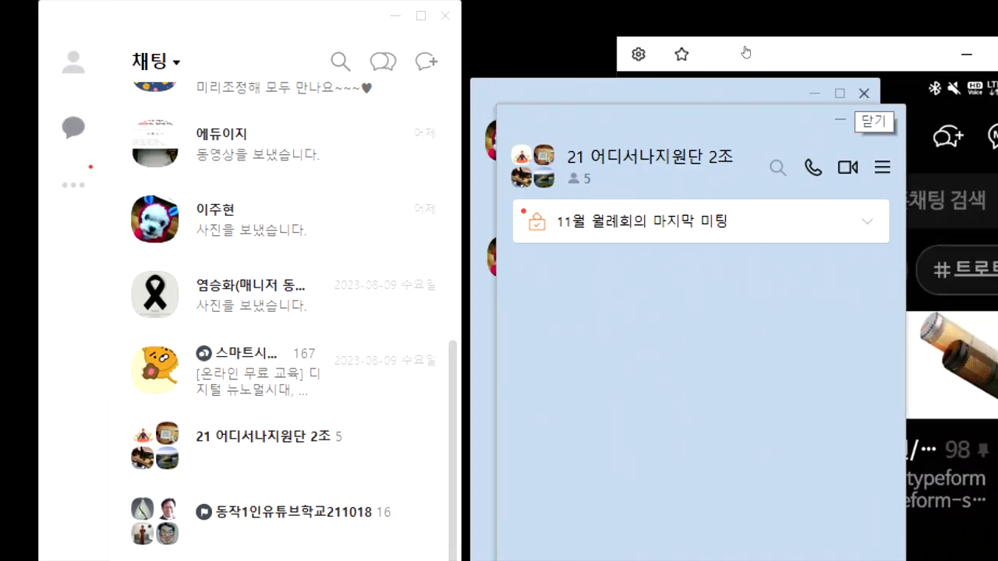
click(863, 93)
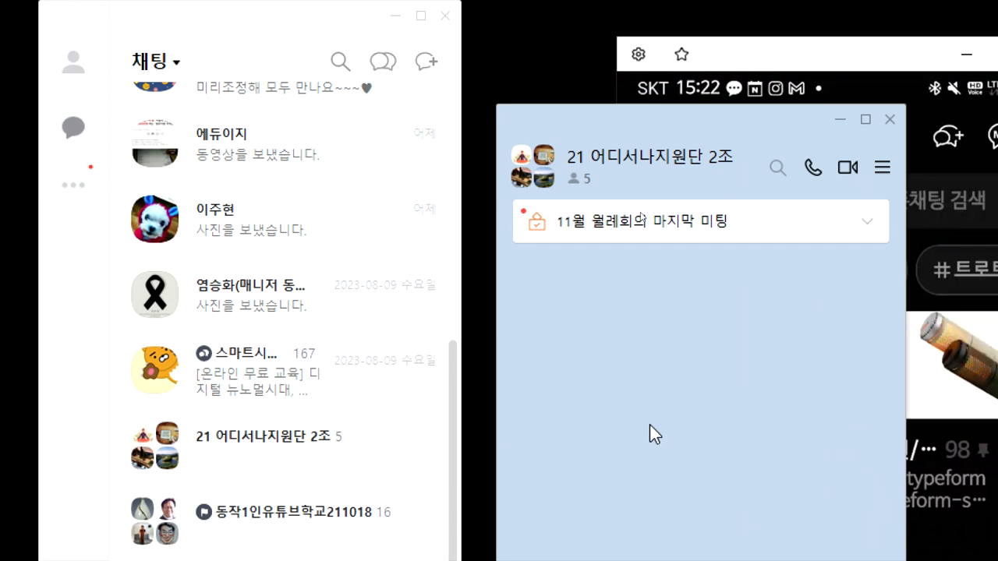
click(868, 124)
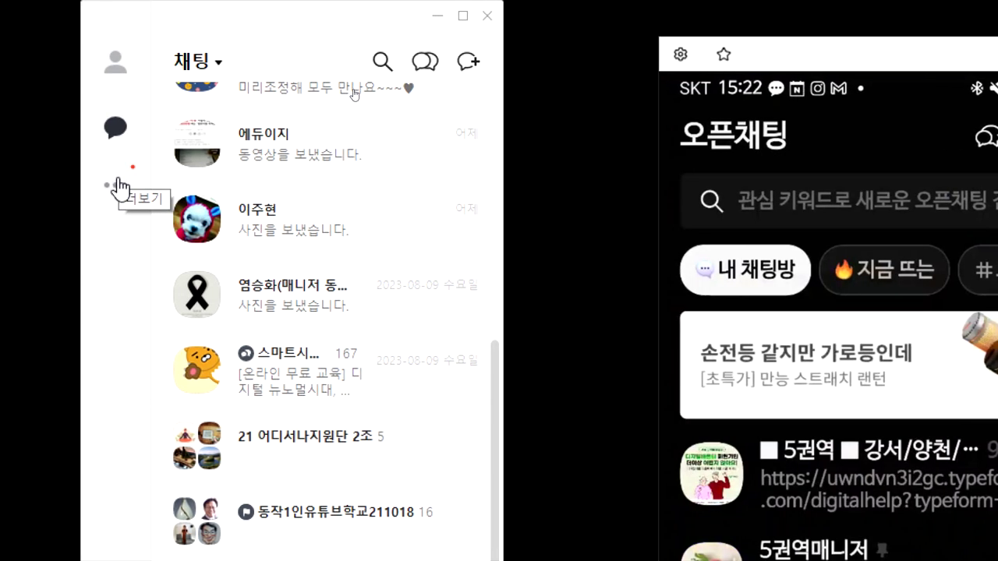
Step: Show KakaoTalk Shopping in the browser from the PC's More view, and open the shopping view in the phone's KakaoTalk
click(119, 189)
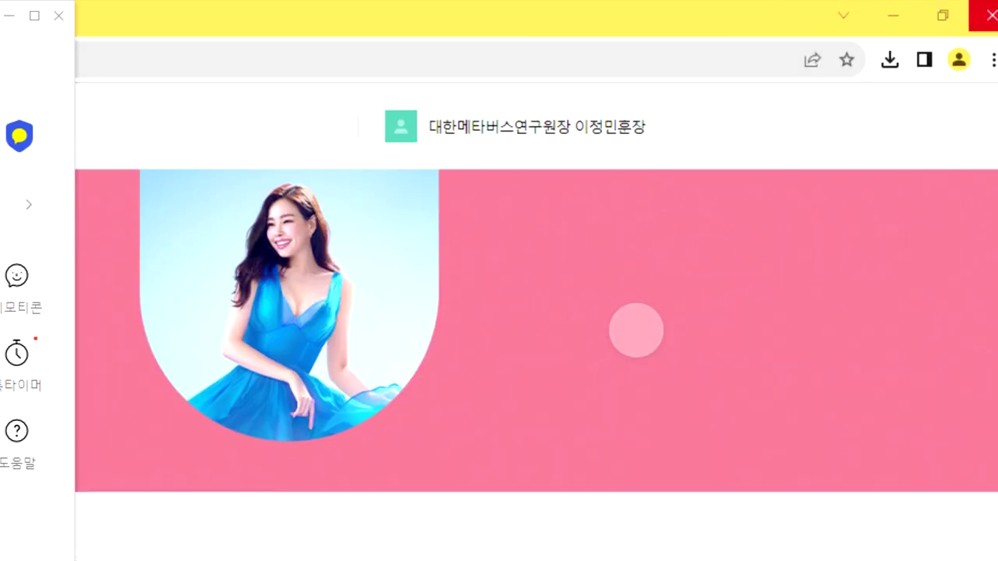
click(720, 19)
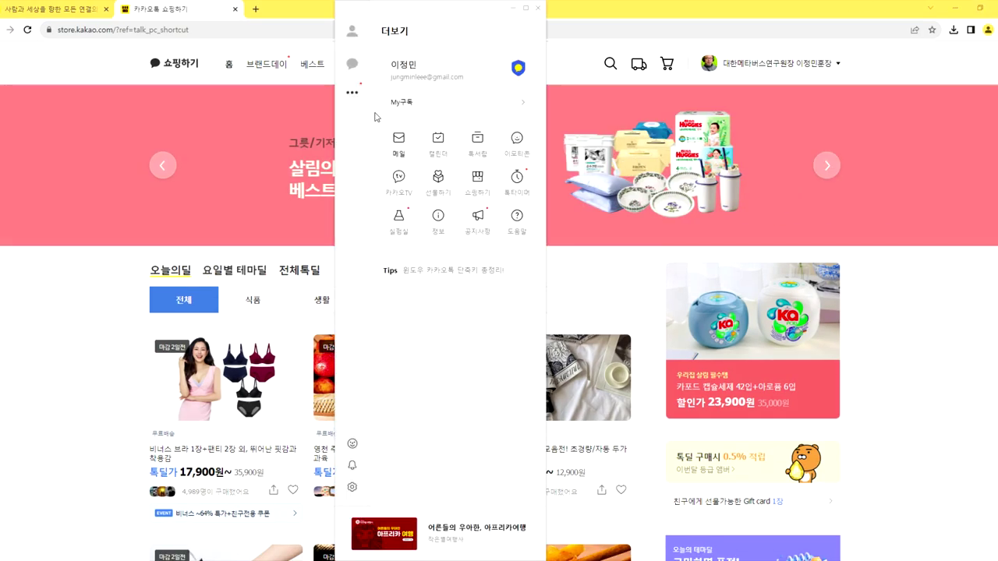
click(352, 32)
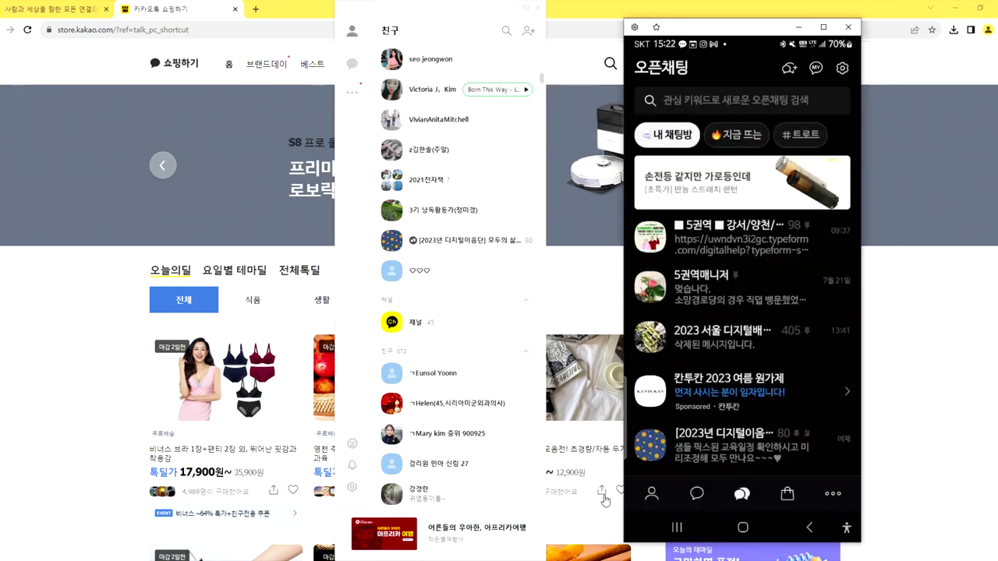
click(787, 497)
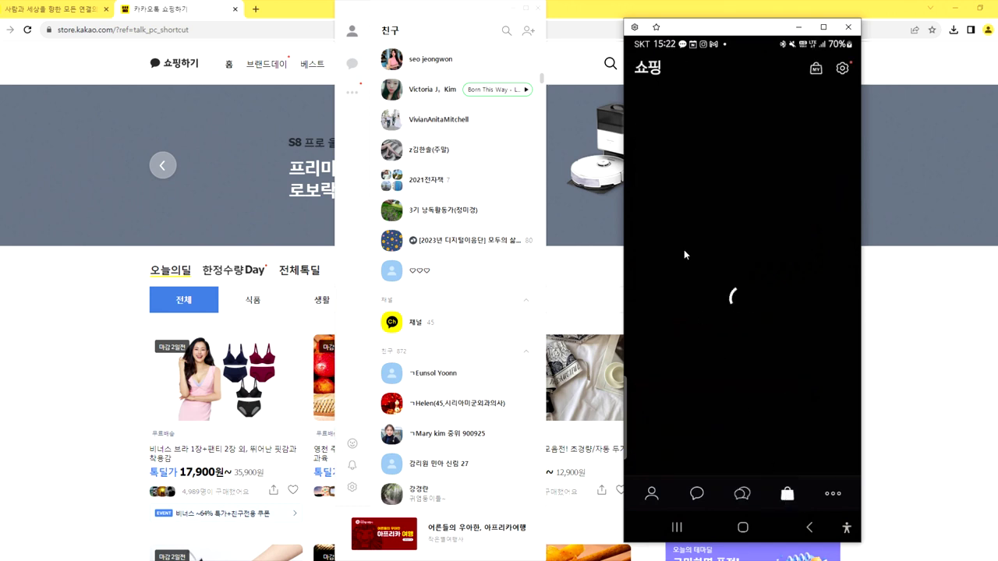
Step: Close the PC KakaoTalk window and bring the KakaoTalk Shopping page in the browser to the front
click(538, 7)
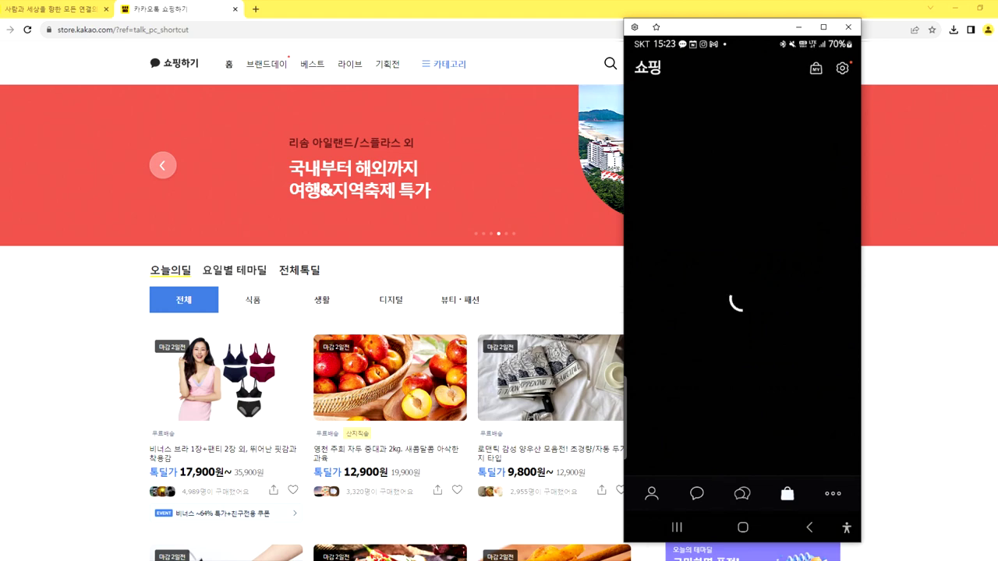
click(368, 335)
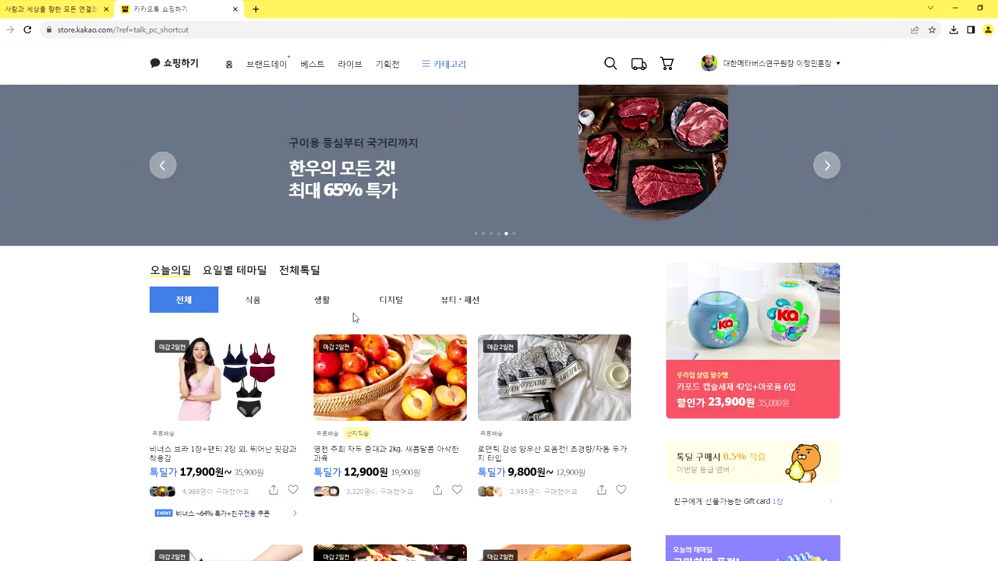
Step: Close the KakaoTalk Shopping tab and the browser, switch the phone's KakaoTalk to the friends list, and close the mirrored phone window
click(235, 9)
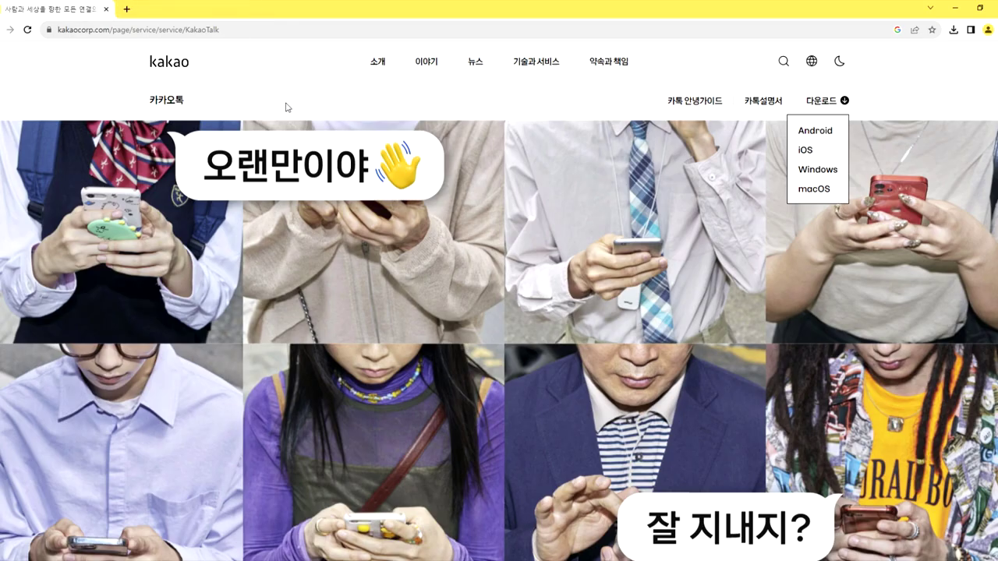
click(995, 6)
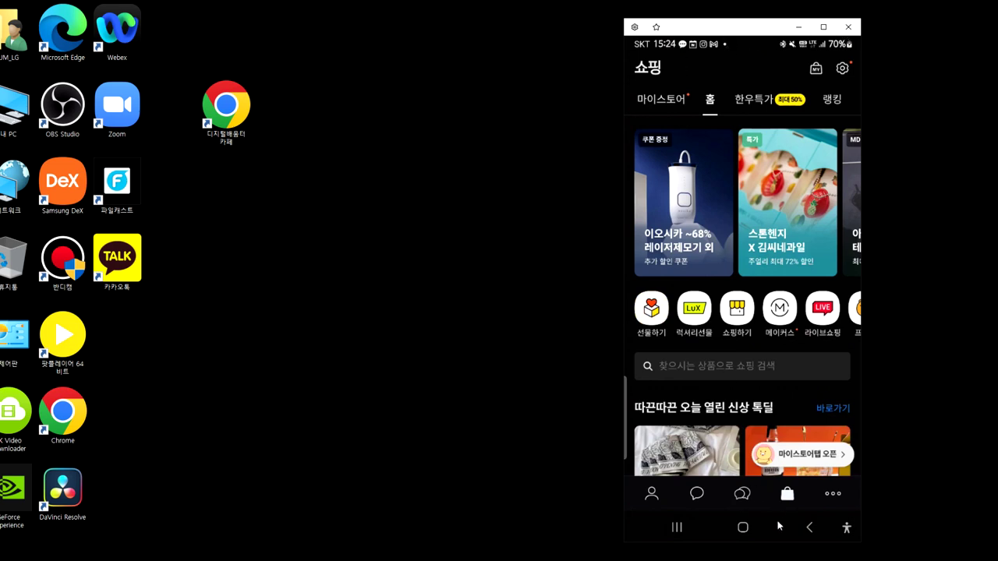
click(651, 493)
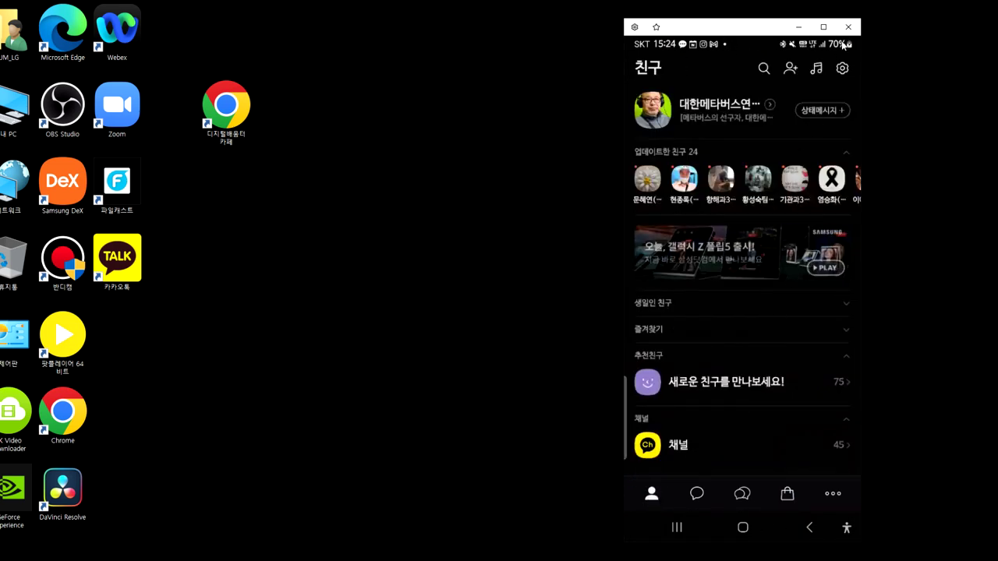
click(849, 28)
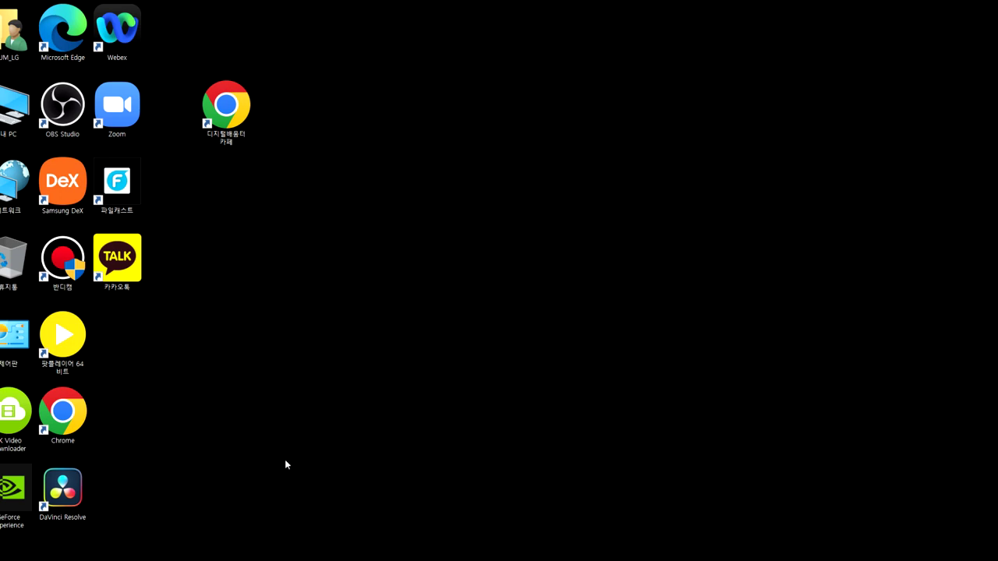
Step: Show the uninstall option for 카카오톡 among the recently added apps in Windows Start, and leave without removing it
click(1, 555)
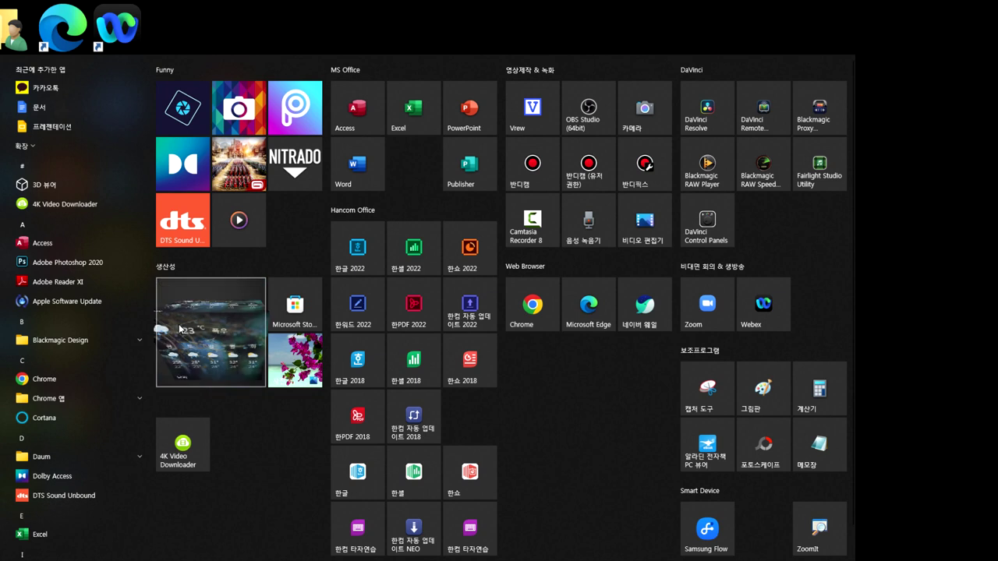
right_click(71, 89)
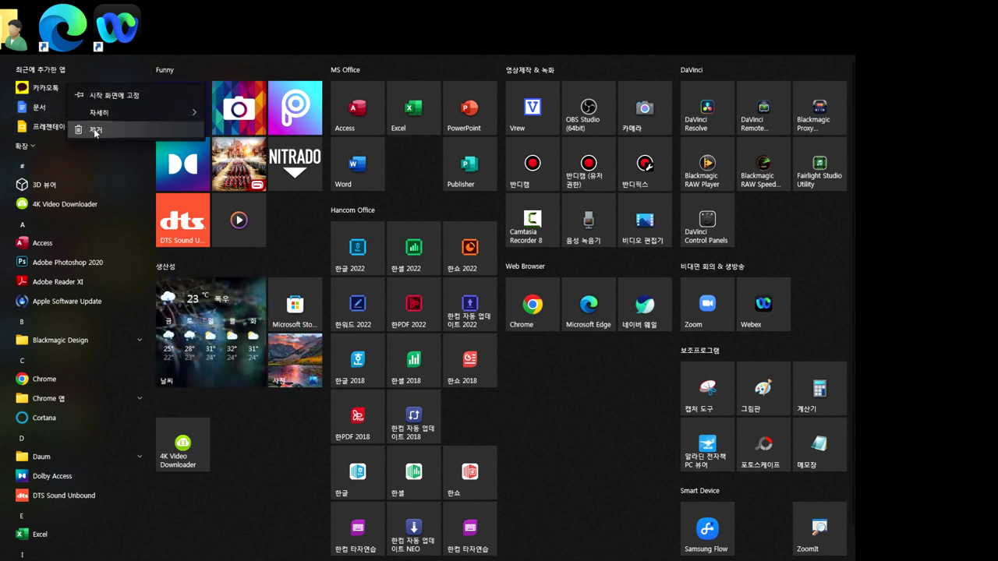
click(994, 92)
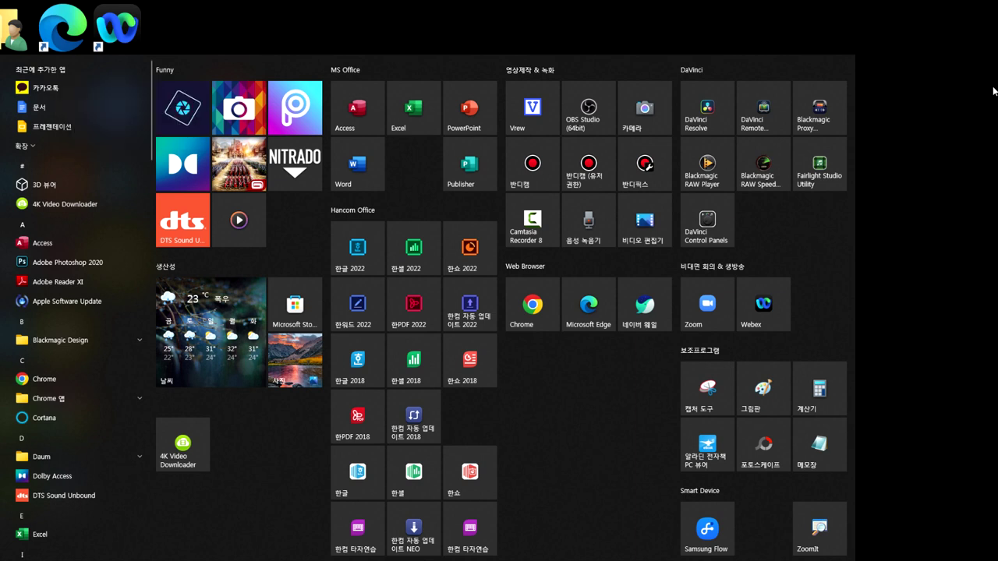
click(933, 89)
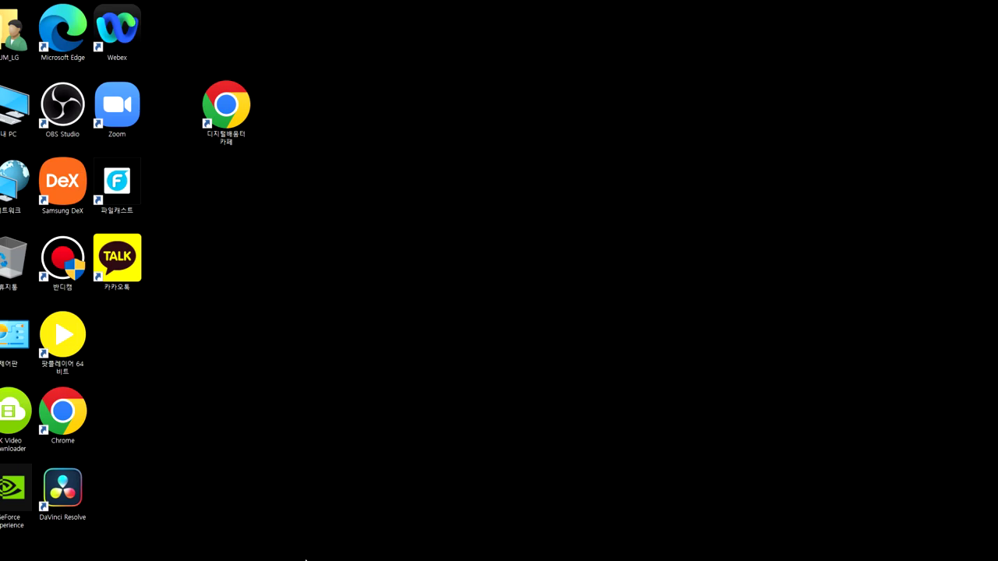
Step: In the Notepad lesson notes, add the line 다운로드 > 윈도우 환경 > 설치환경(한글, 경로, 설치) below 카카오톡 홈페이지로 이동
click(356, 557)
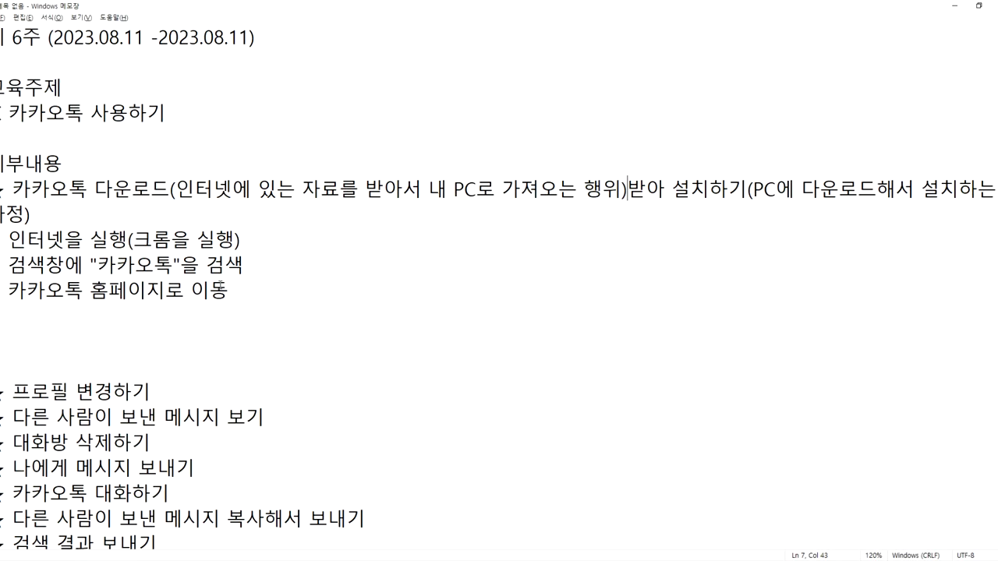
click(182, 309)
text(ekdns)
key(BackSpace)
key(BackSpace)
key(BackSpace)
key(BackSpace)
key(BackSpace)
key(Hangul)
text(다)
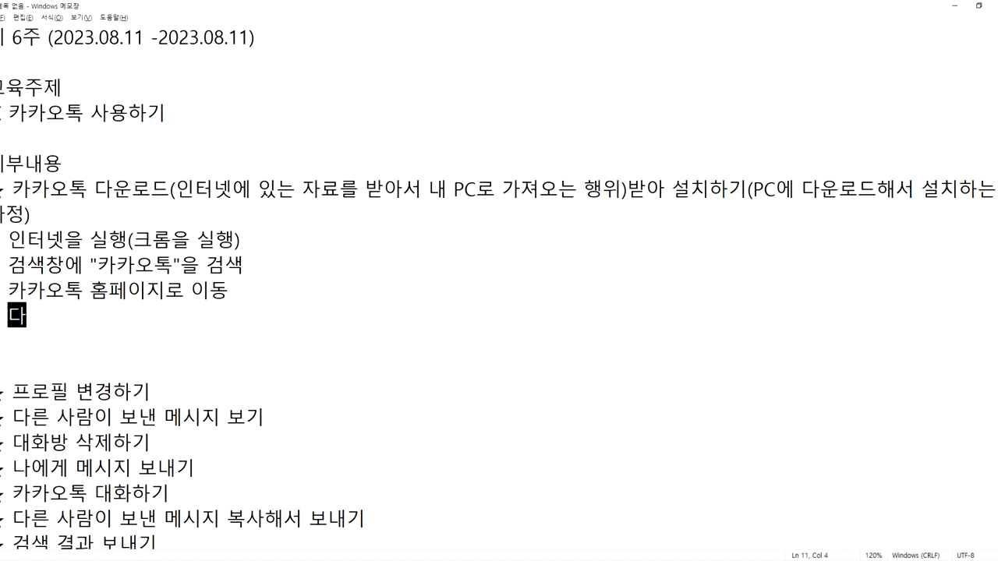
text(운로드 > )
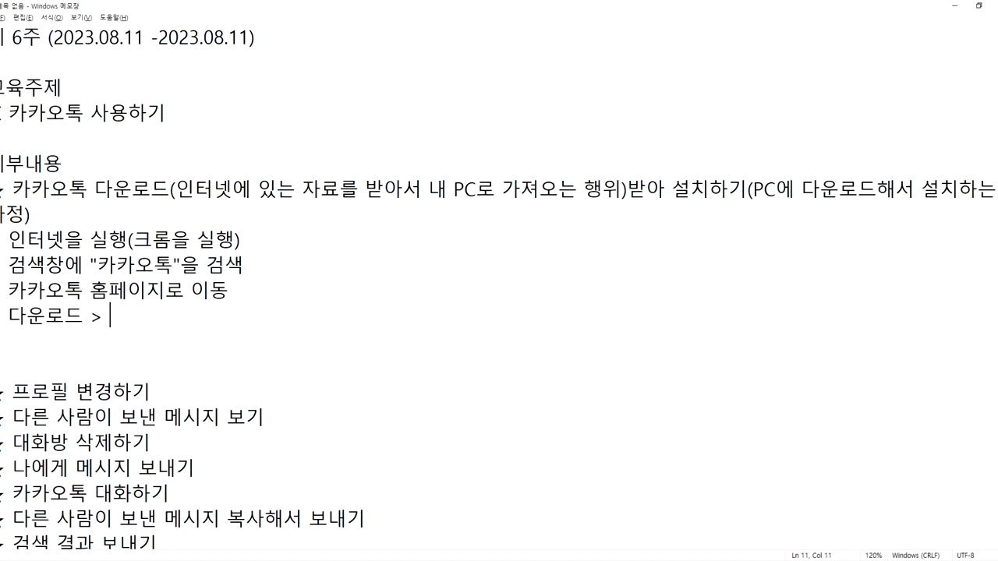
text(윈도우 )
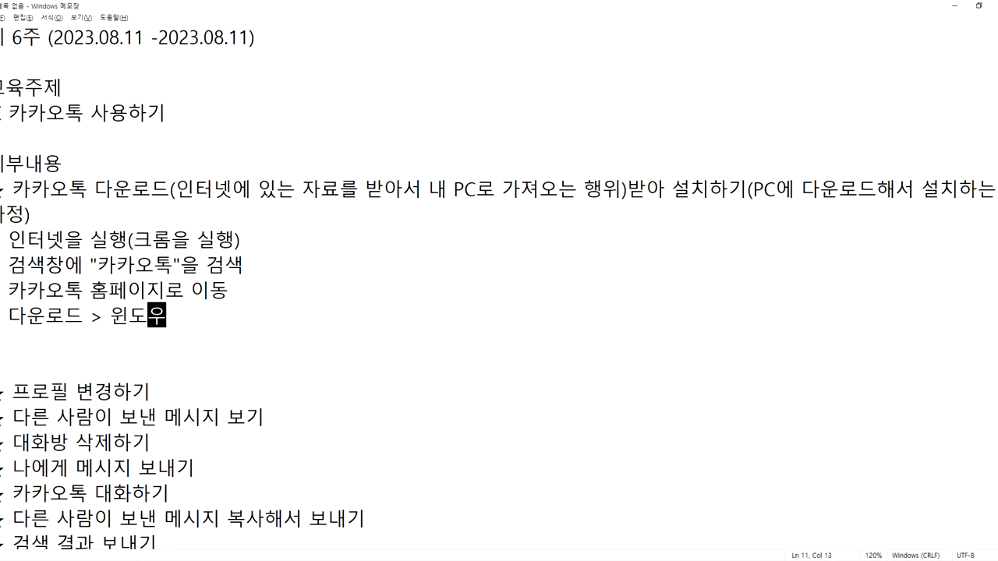
text(환경 > )
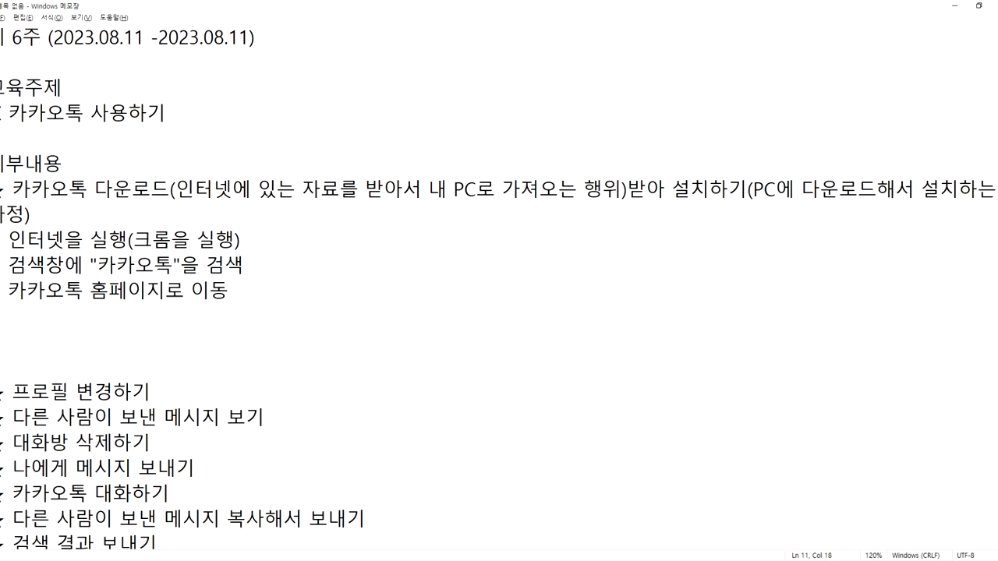
text(설)
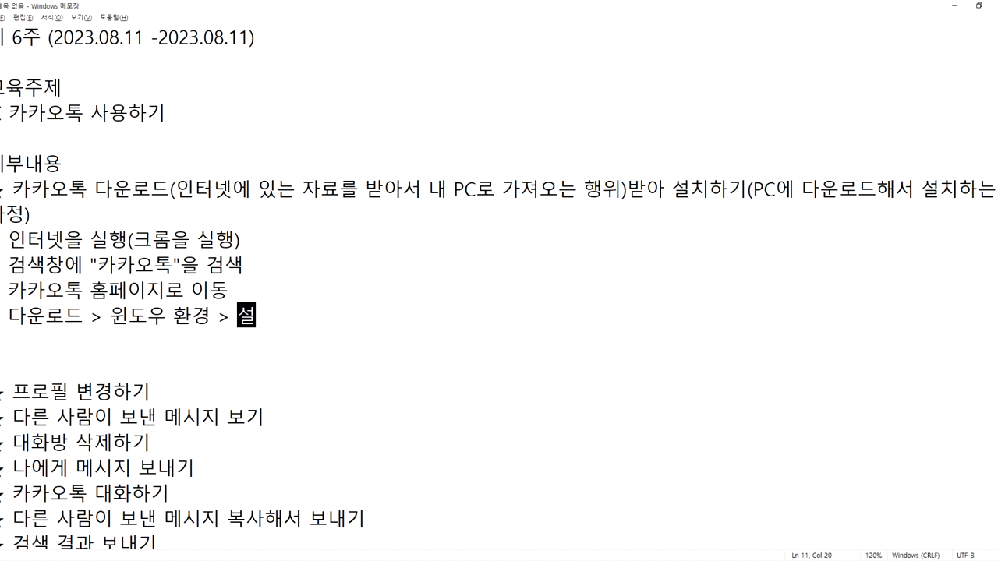
text(치환경()
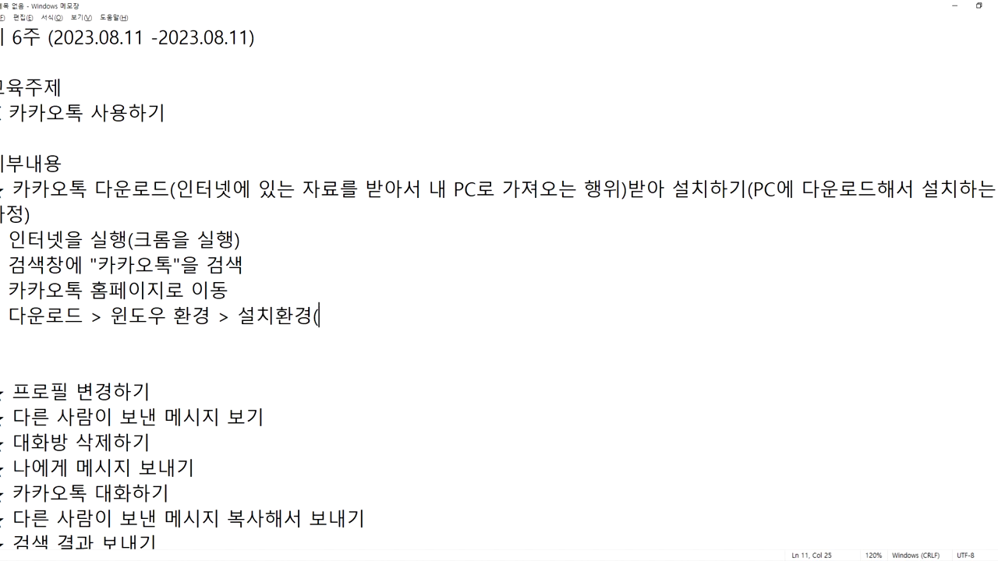
text(한글, 경로,)
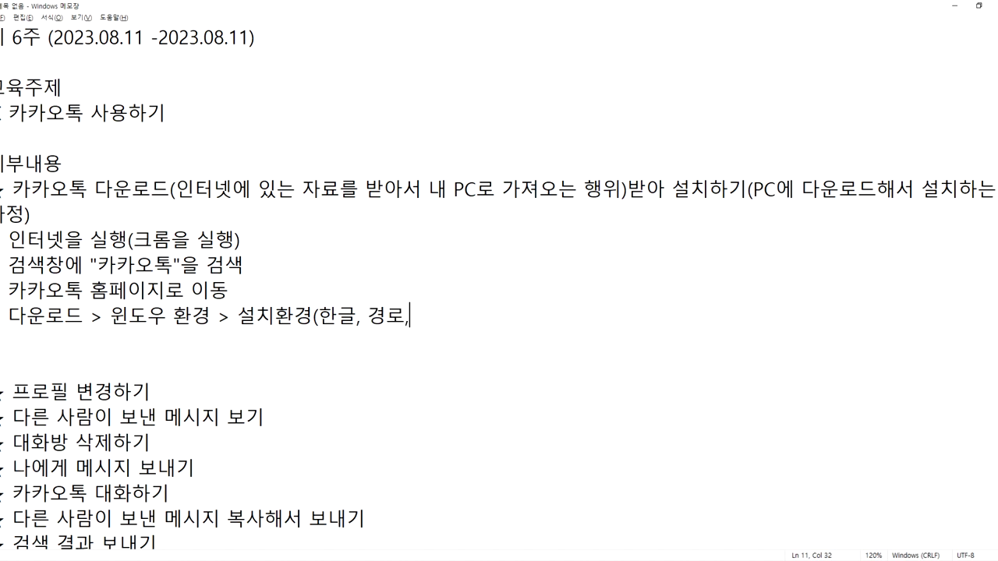
text( ㅅ설치))
key(Return)
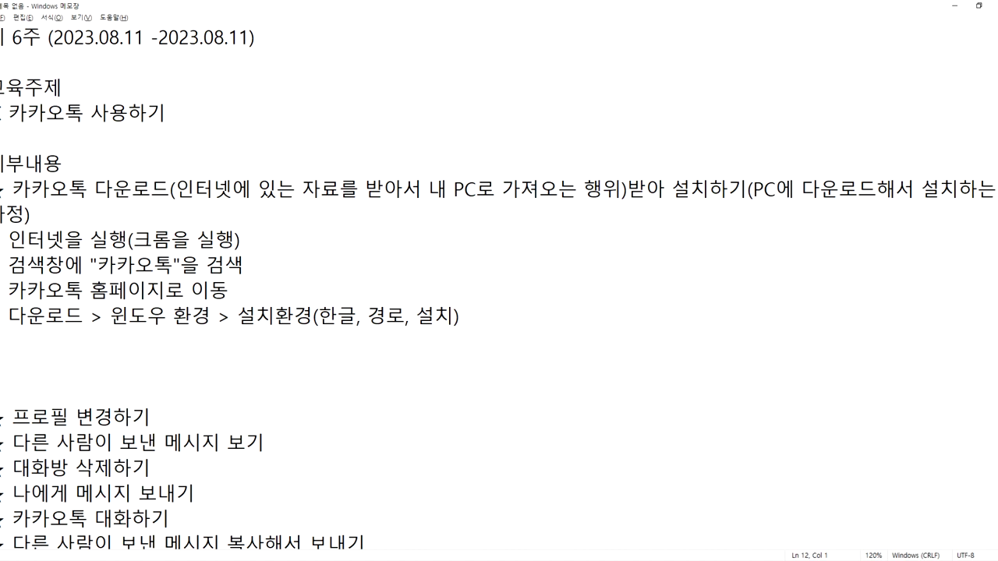
Step: Add the line 로그인(QR코드로 로그인), 자동로그인은 하지 말자 beneath the download line in the notes
text(로그인()
key(BackSpace)
text(ㅃㄲㅋ)
key(BackSpace)
key(BackSpace)
key(BackSpace)
text(QRzh)
key(BackSpace)
key(BackSpace)
text(코드로 로)
text(그ㄹ인)
key(BackSpace)
key(BackSpace)
key(BackSpace)
key(BackSpace)
text(인))
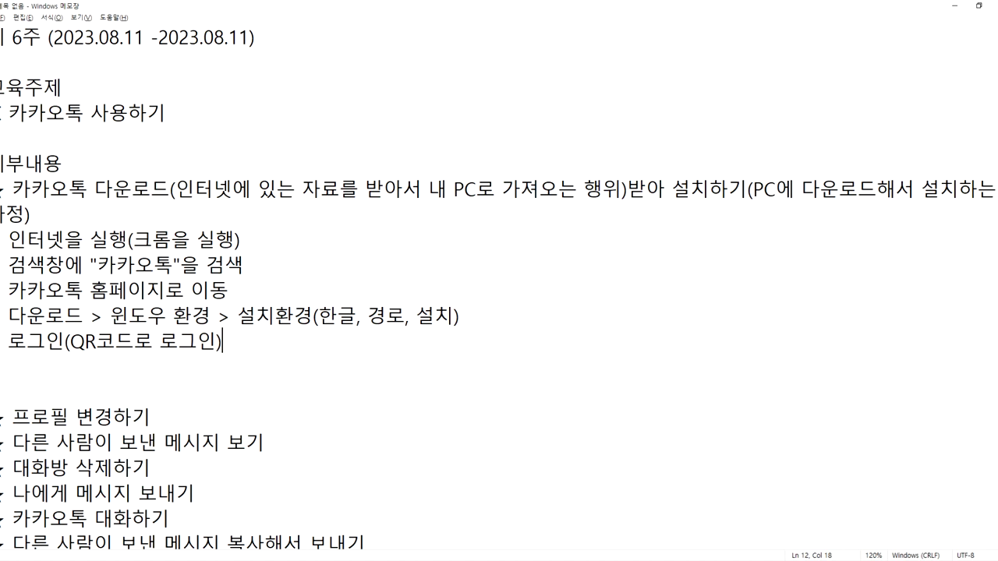
text(, 자동로)
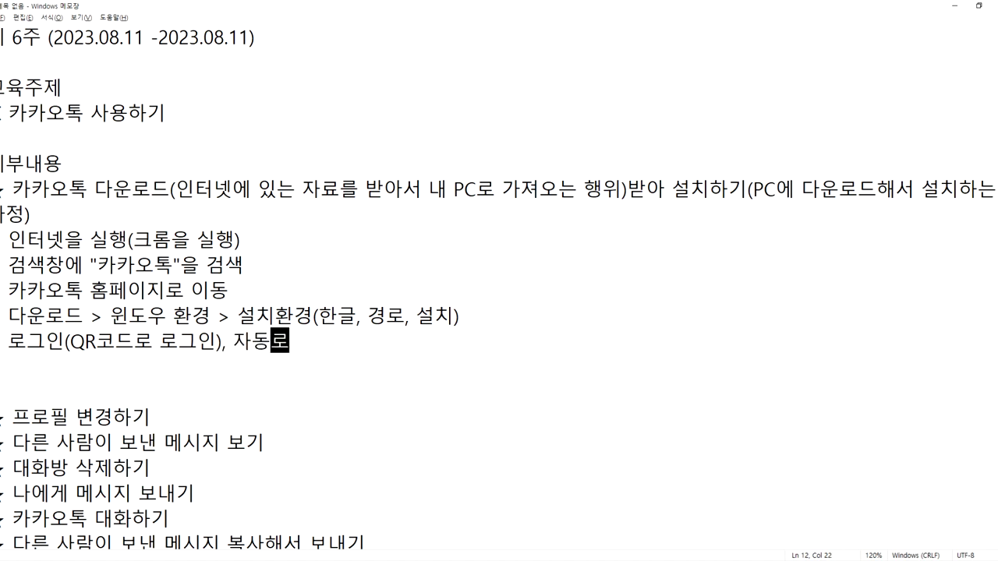
text(그인은 하지 말자)
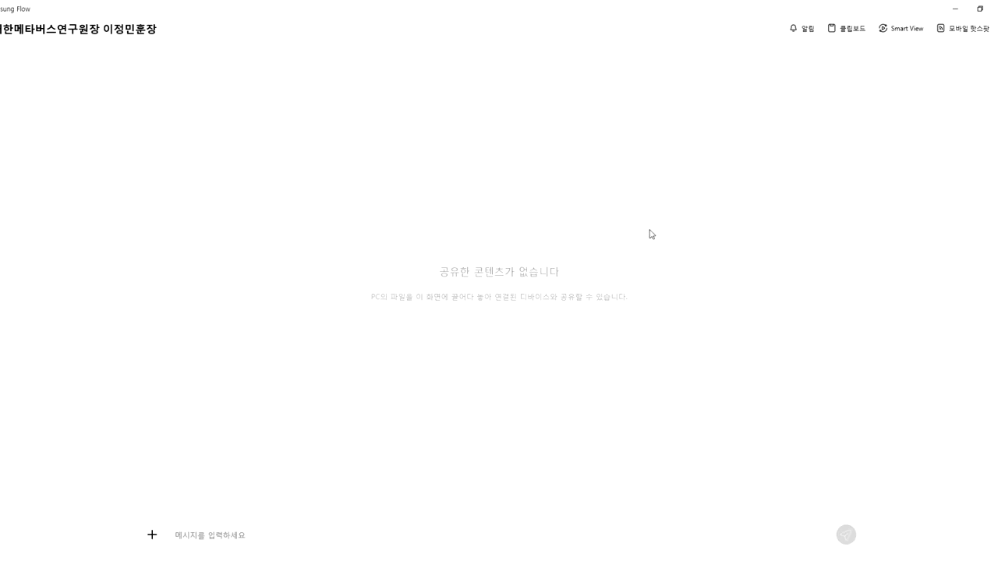
Step: Start Smart View in Samsung Flow, minimise the main Samsung Flow window and maximise the mirrored phone screen
click(911, 35)
click(960, 9)
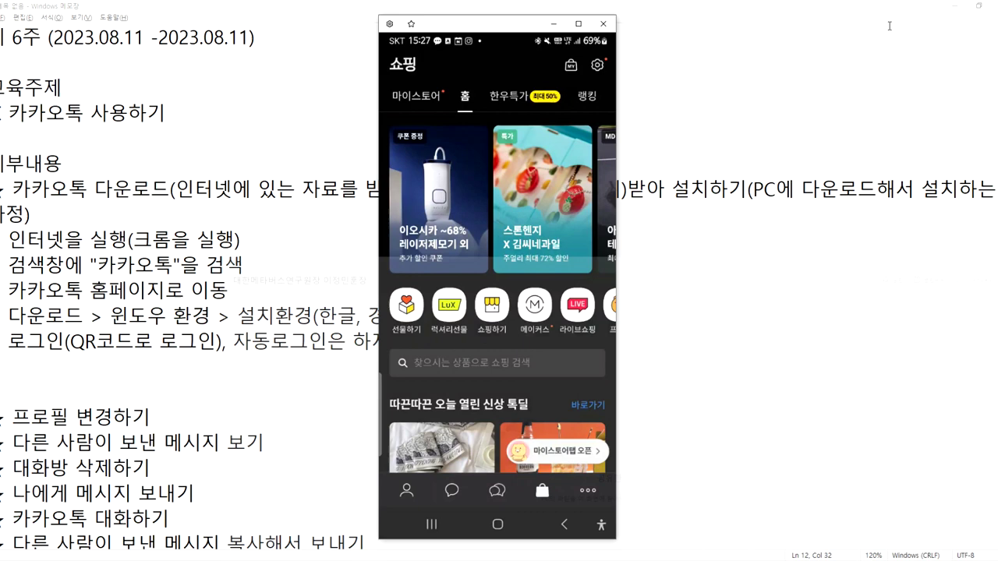
click(578, 23)
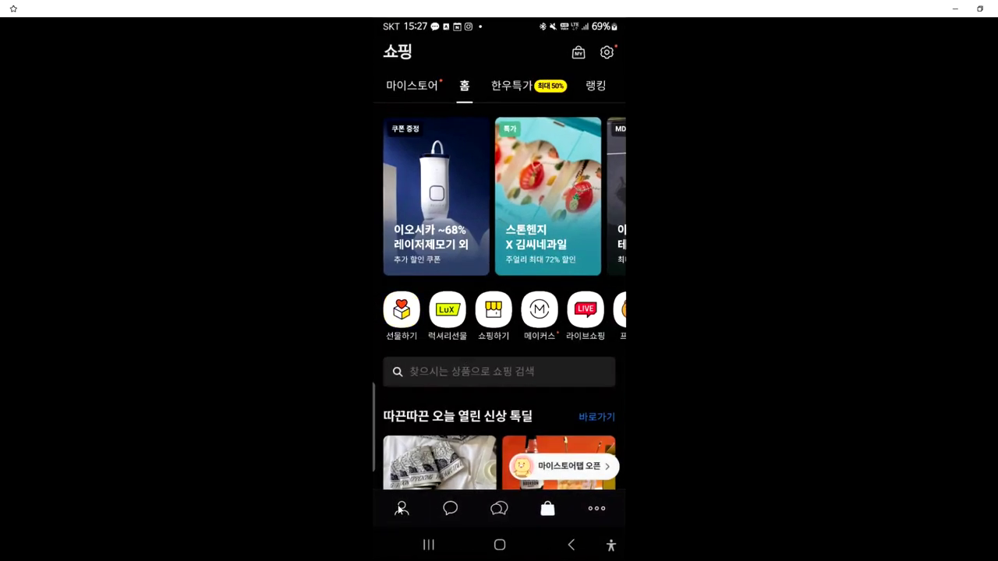
Step: Show the friends view and the chat list in the phone's KakaoTalk, and return to the friends view
click(401, 509)
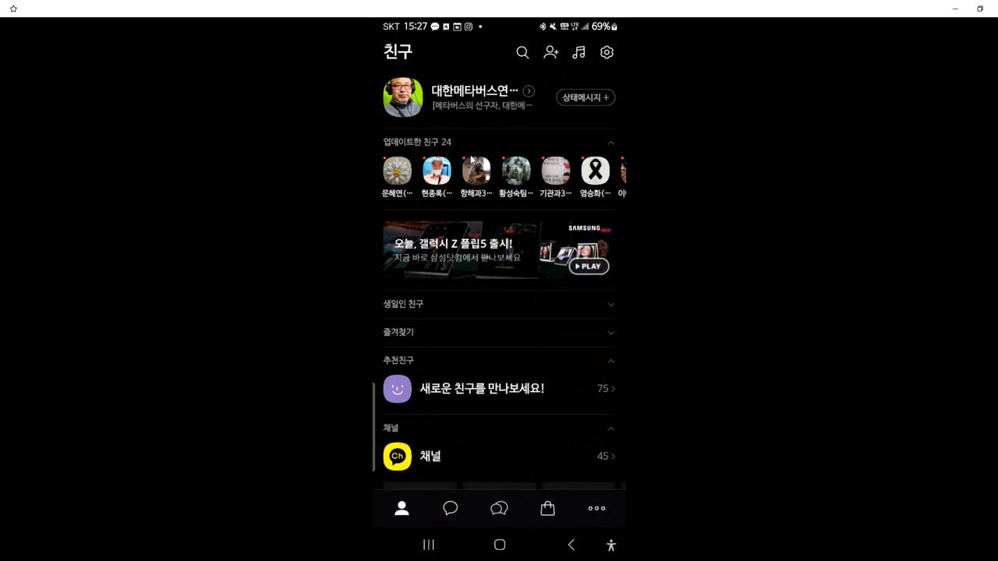
click(451, 508)
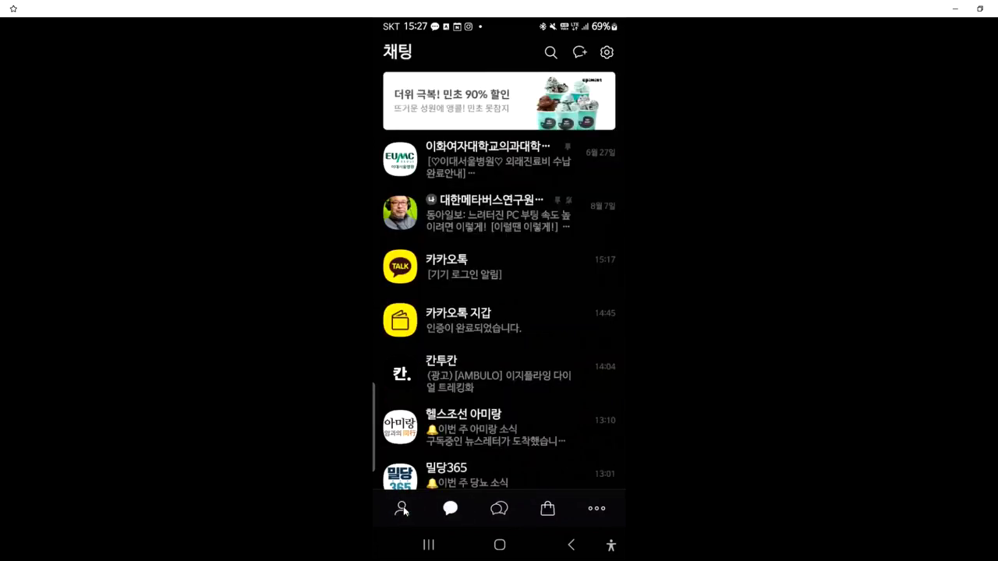
click(402, 509)
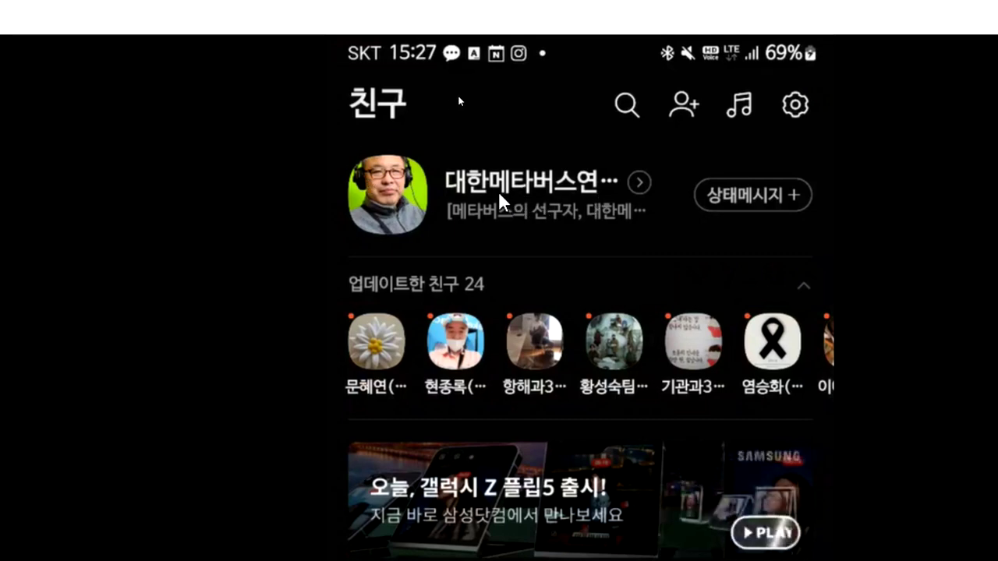
Step: Try to clear the profile's status message (상태메시지) from the friends view
click(734, 198)
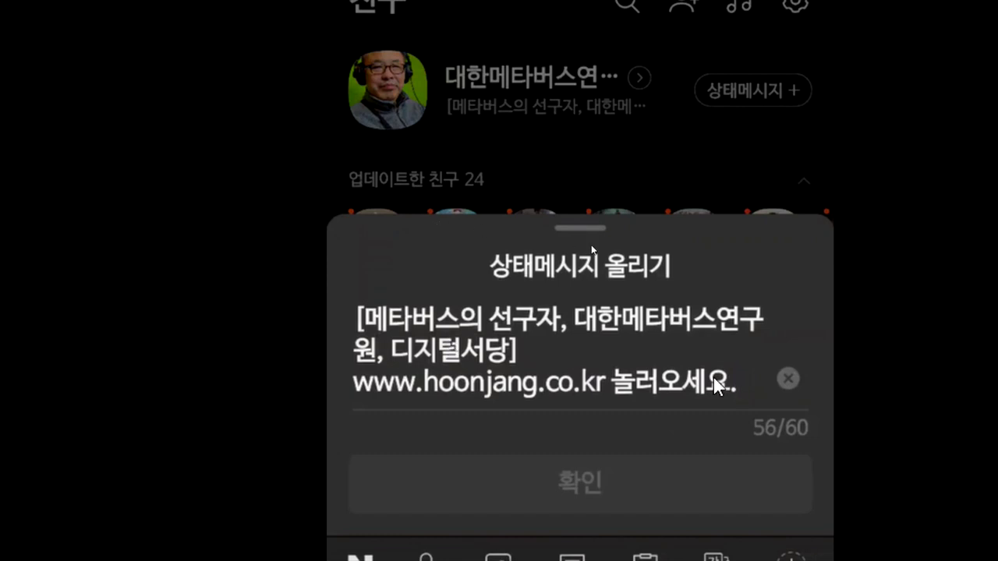
click(788, 379)
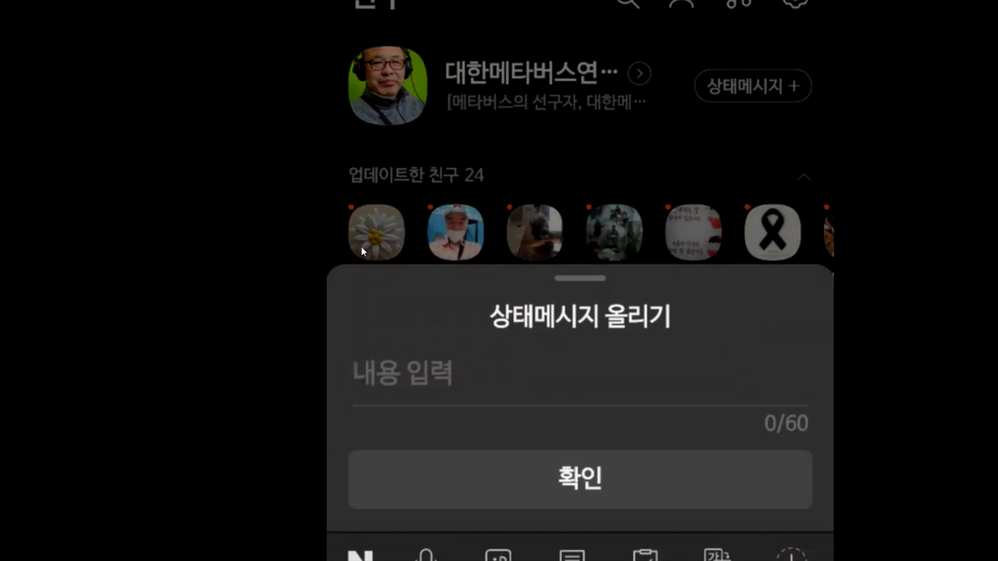
click(592, 477)
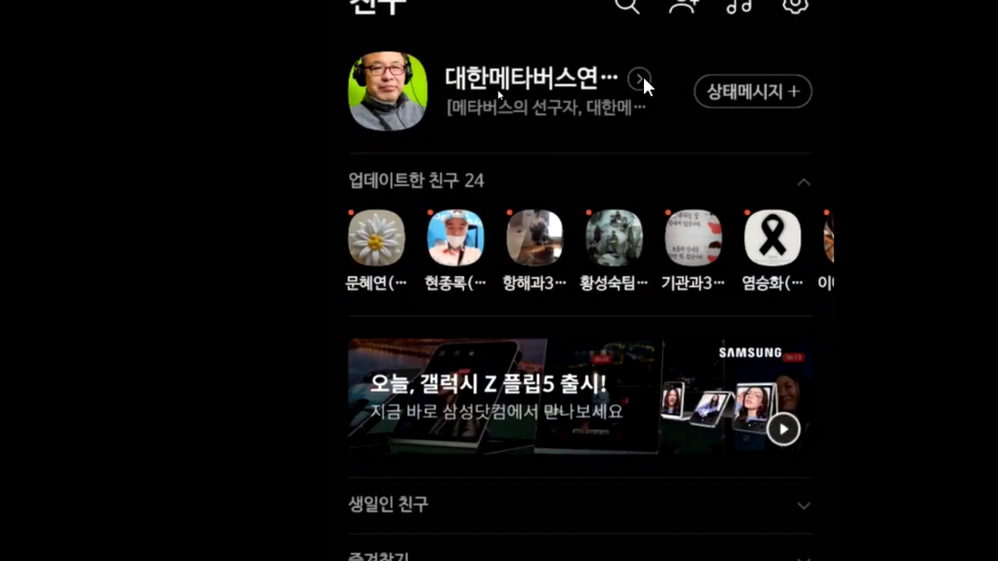
Step: Open the own profile page from the friends view, look at its picture and status, and return to the friends view
click(530, 89)
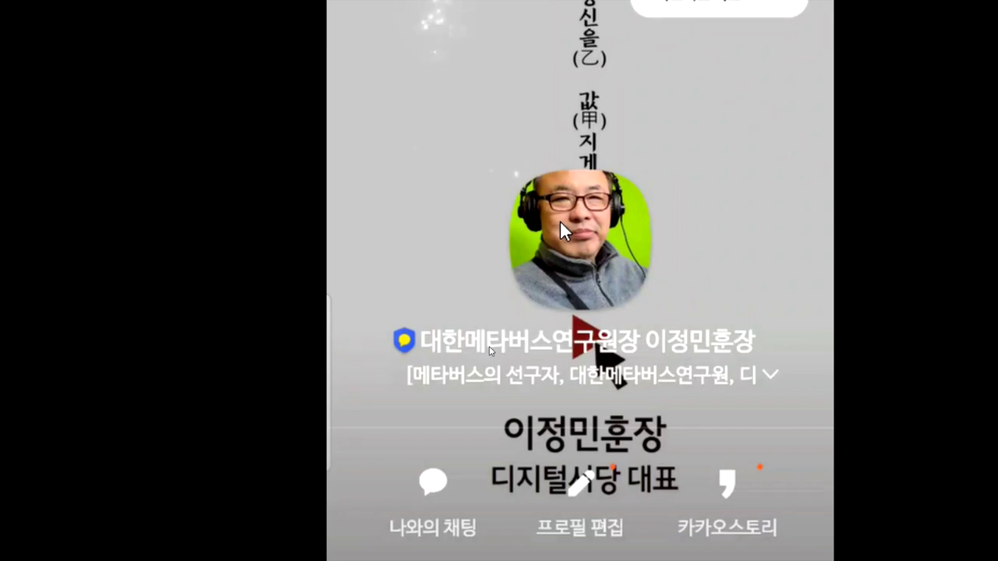
key(Escape)
scroll(695, 71, up, 5)
scroll(625, 71, up, 1)
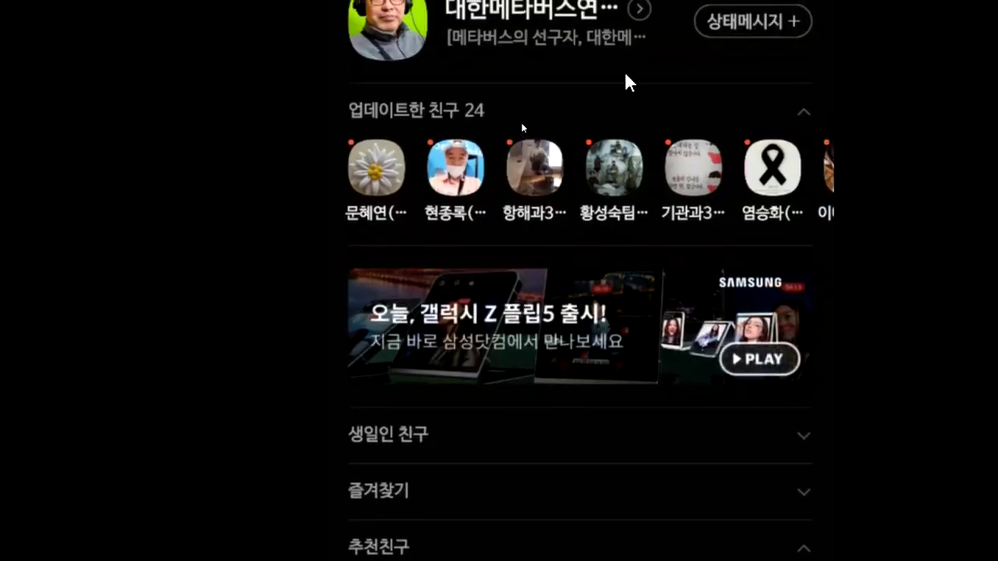
scroll(636, 71, up, 1)
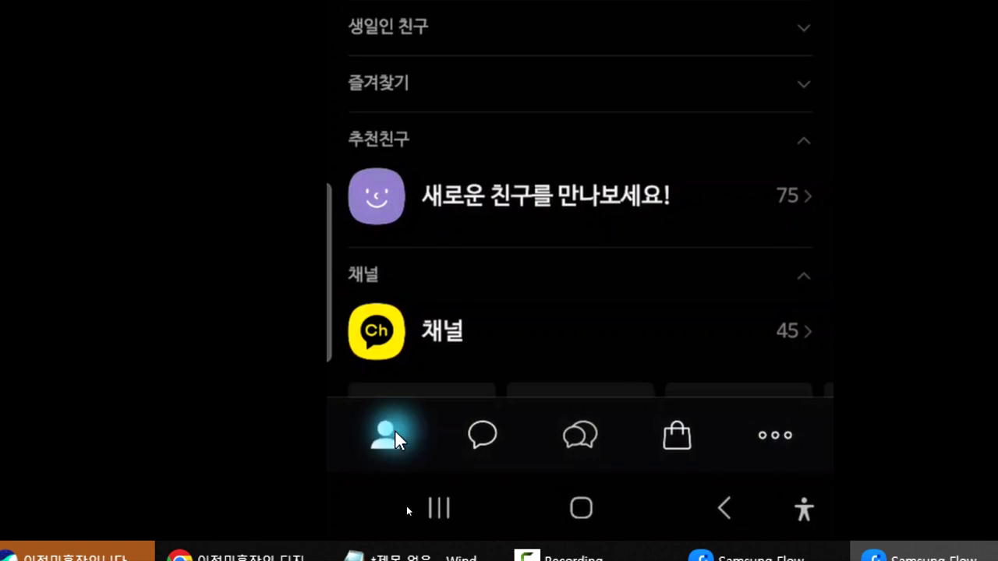
Step: Examine the sections of the phone's friends view, and expand the 친구 section to browse the list of all friends
scroll(508, 149, down, 4)
scroll(508, 149, down, 2)
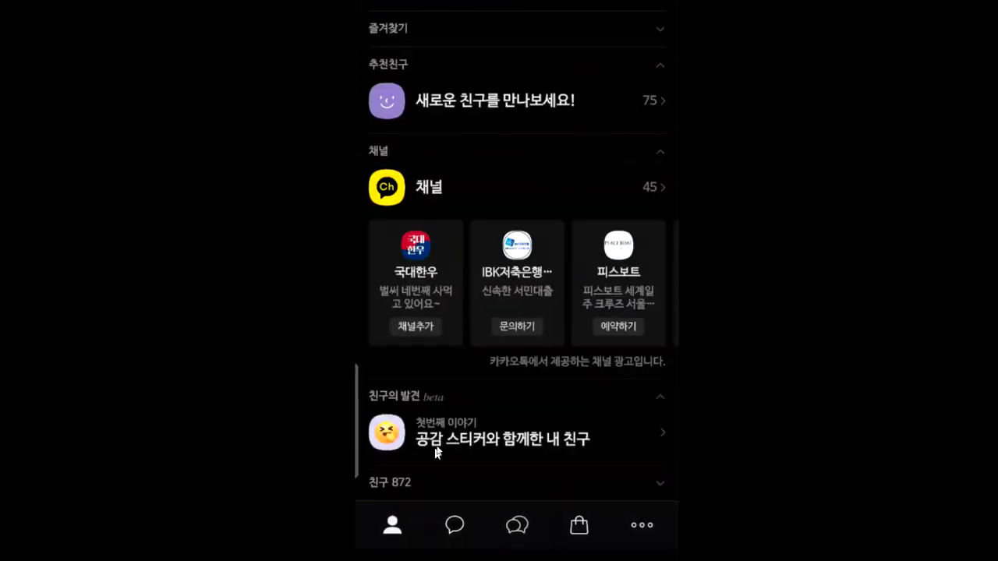
scroll(467, 321, up, 4)
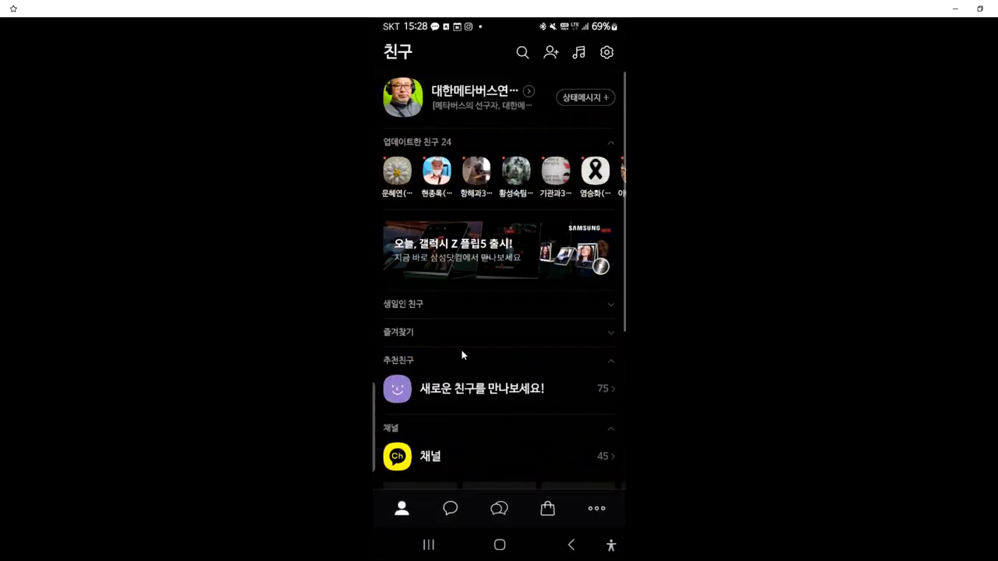
scroll(462, 356, down, 3)
scroll(459, 367, down, 1)
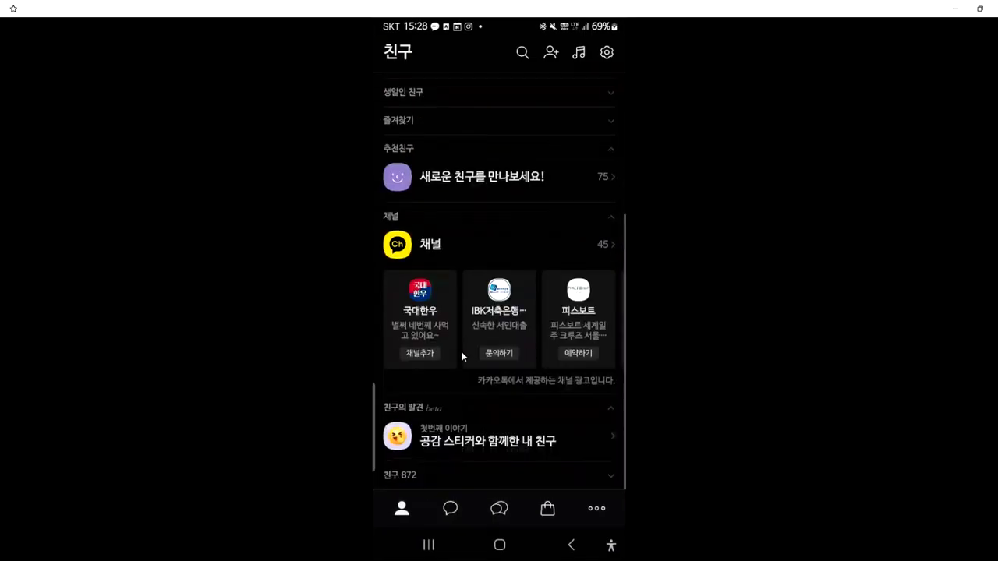
click(410, 471)
scroll(445, 390, down, 3)
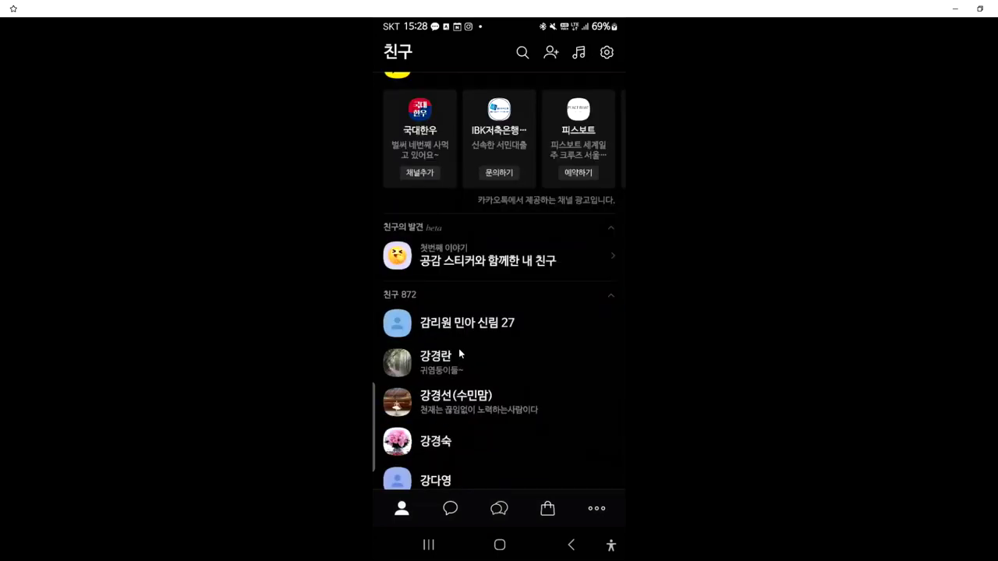
Step: Open the profile of the friend whose status reads 천재는 끊임없이 노력하는사람이다, and enlarge the profile picture
scroll(458, 354, down, 2)
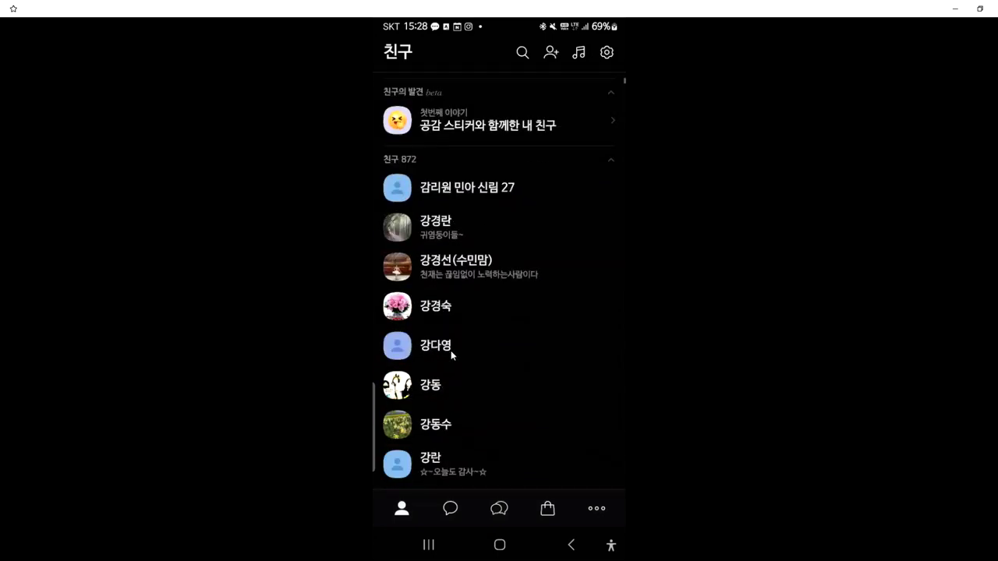
click(438, 275)
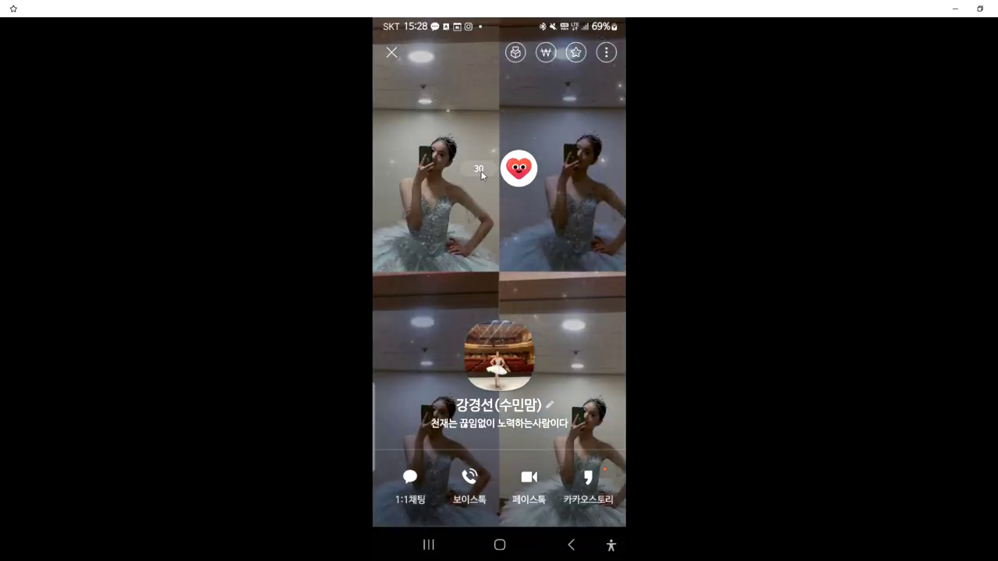
click(501, 360)
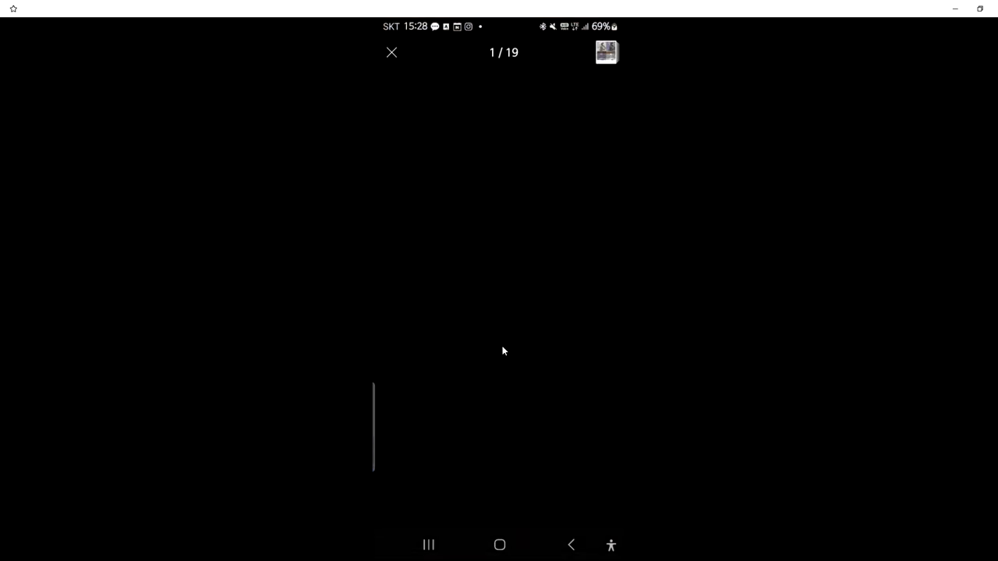
click(557, 325)
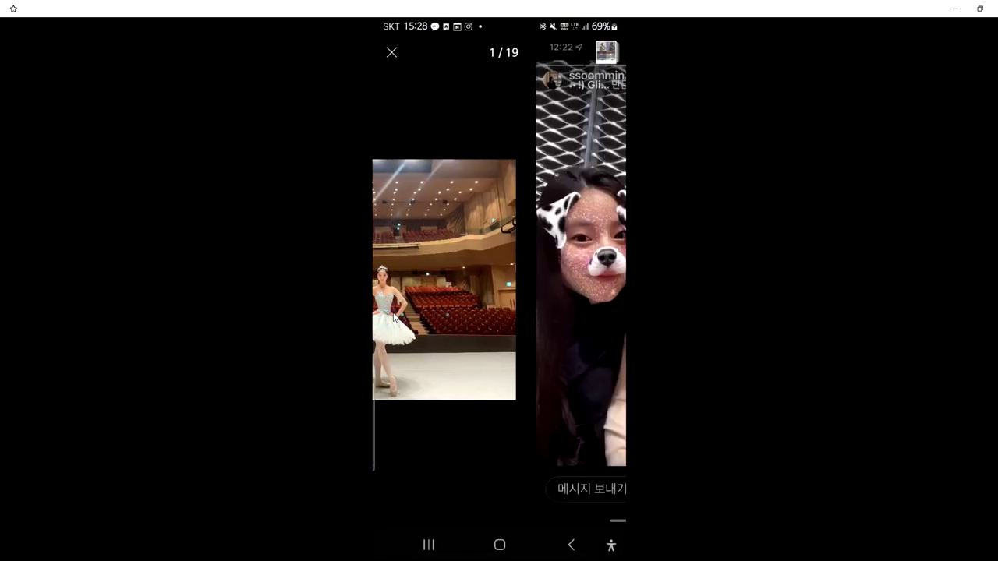
Step: Browse this friend's older profile pictures up to the eleventh, and return to the friends list
drag(568, 312, 421, 306)
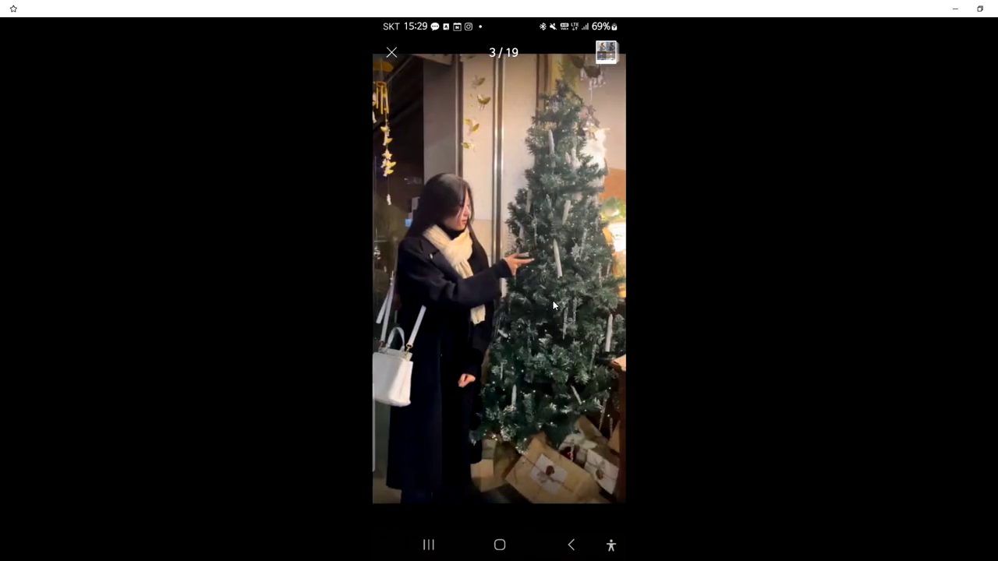
drag(553, 300, 280, 277)
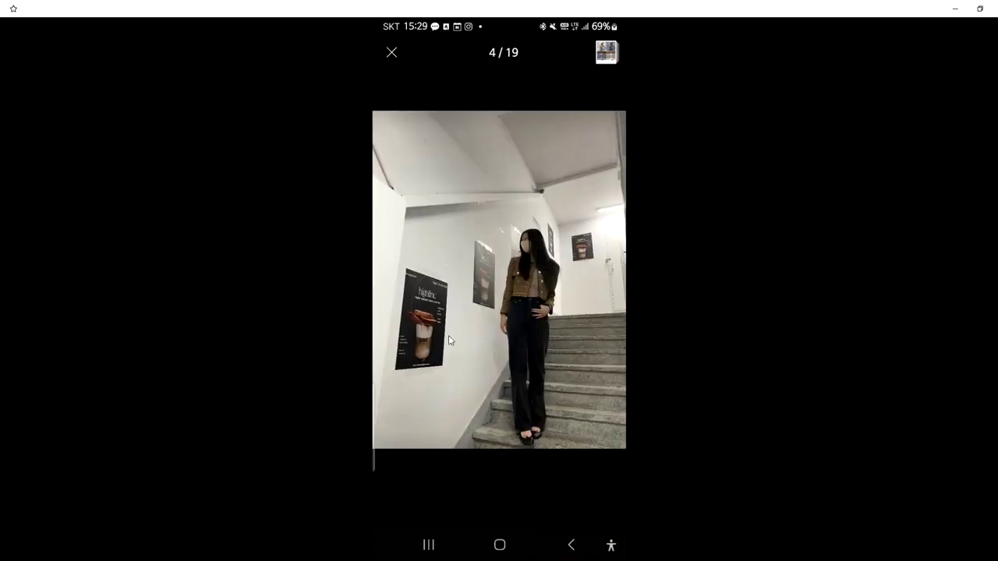
drag(527, 327, 351, 312)
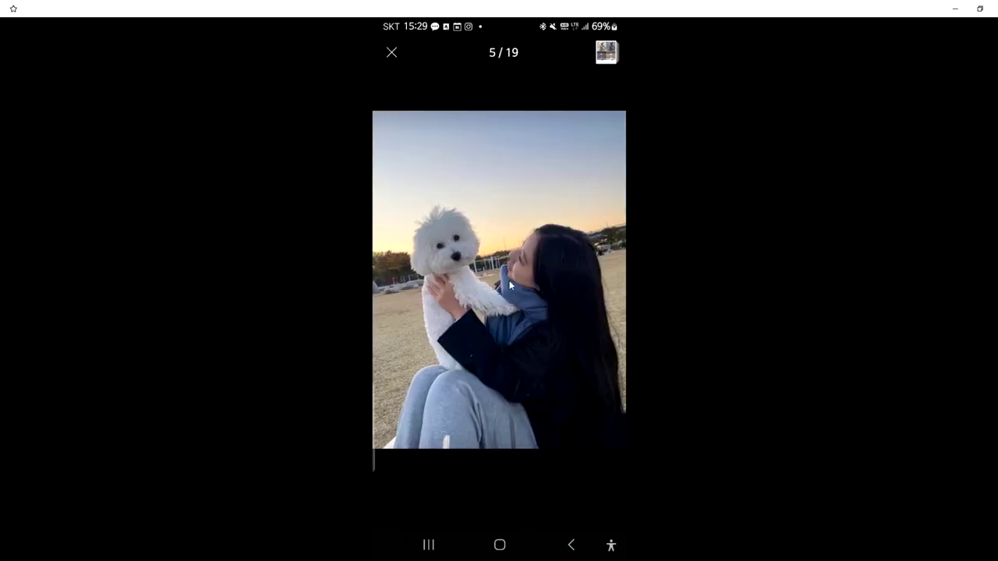
drag(526, 314, 332, 317)
click(537, 317)
drag(518, 313, 326, 312)
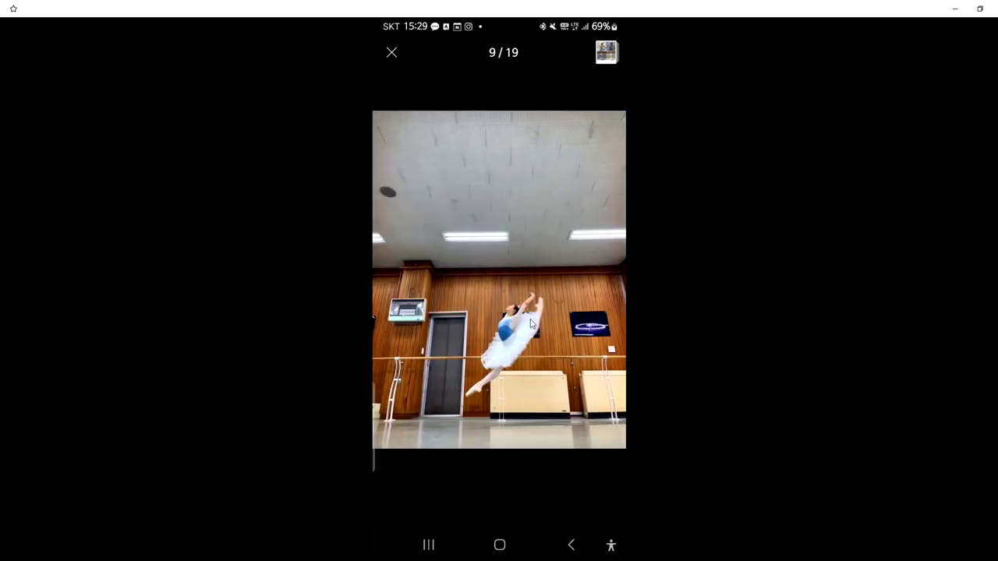
drag(554, 326, 389, 313)
drag(558, 306, 336, 332)
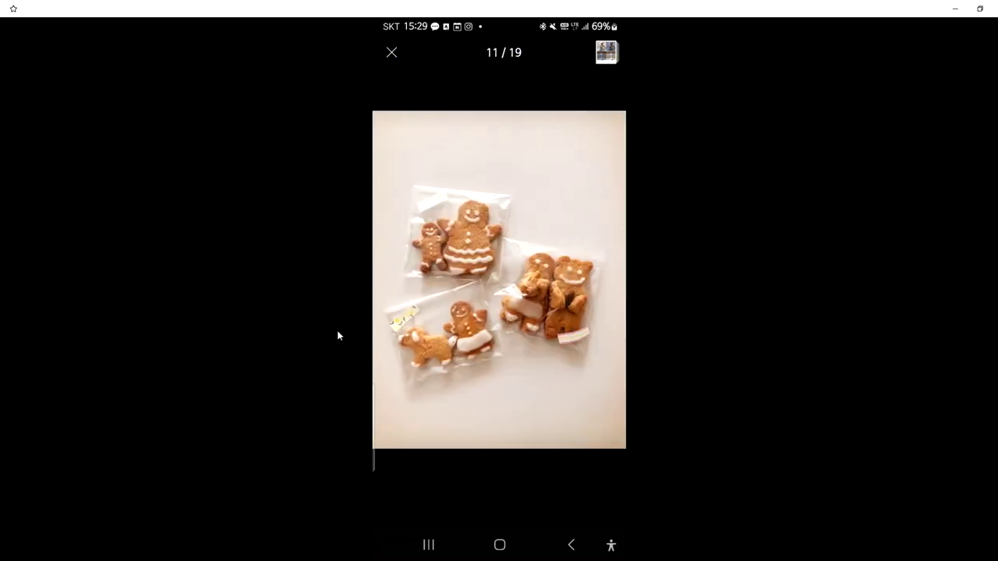
click(568, 548)
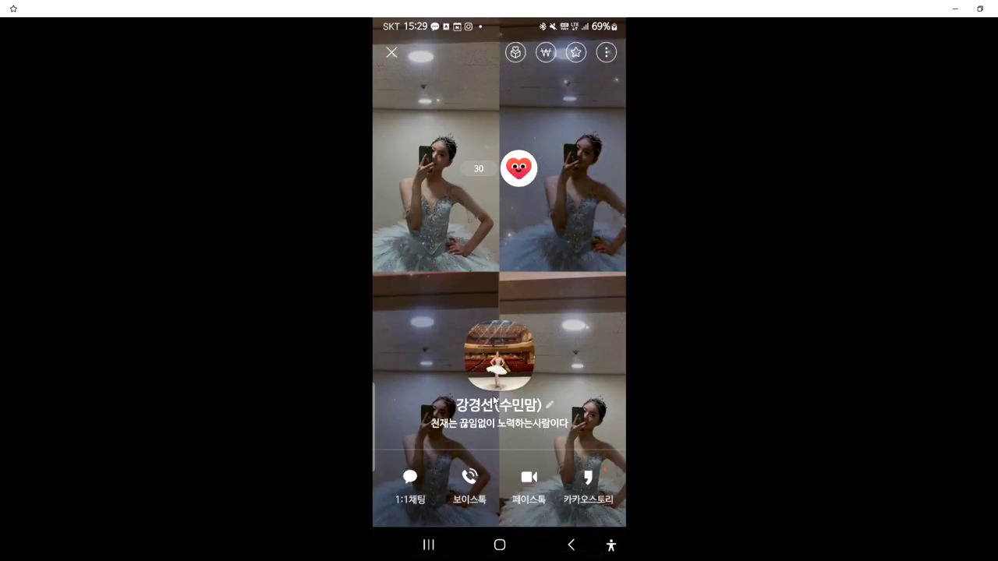
click(569, 538)
Step: Browse the friends list down to the ㅈ entries and back up to the ㅇ entries
scroll(456, 411, down, 10)
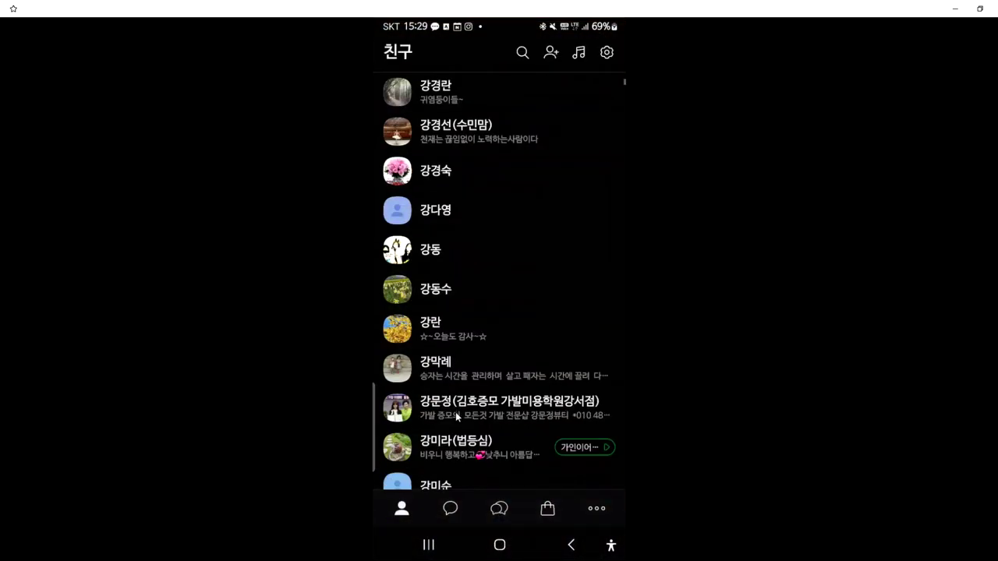
scroll(460, 425, down, 5)
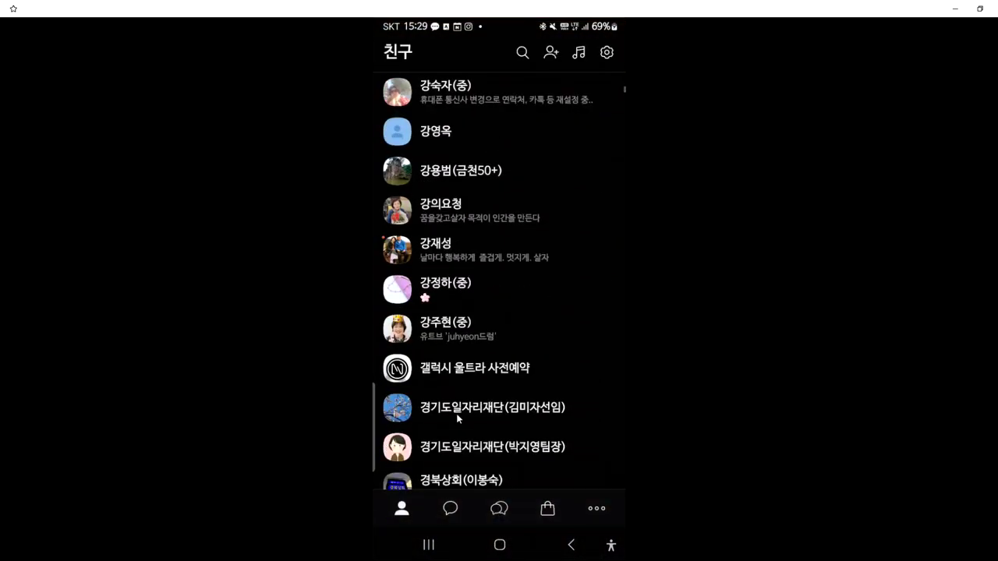
scroll(452, 415, down, 15)
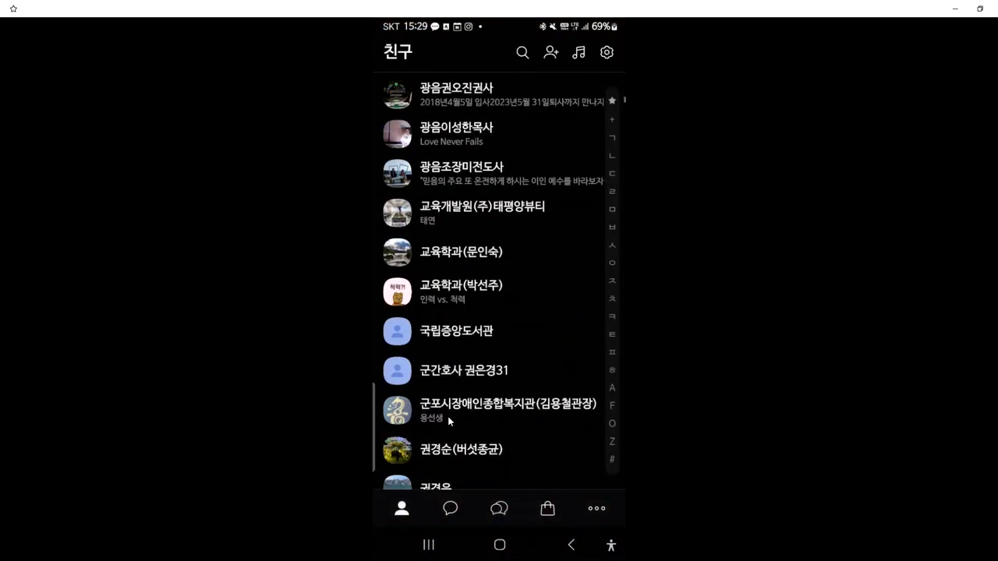
scroll(447, 417, down, 20)
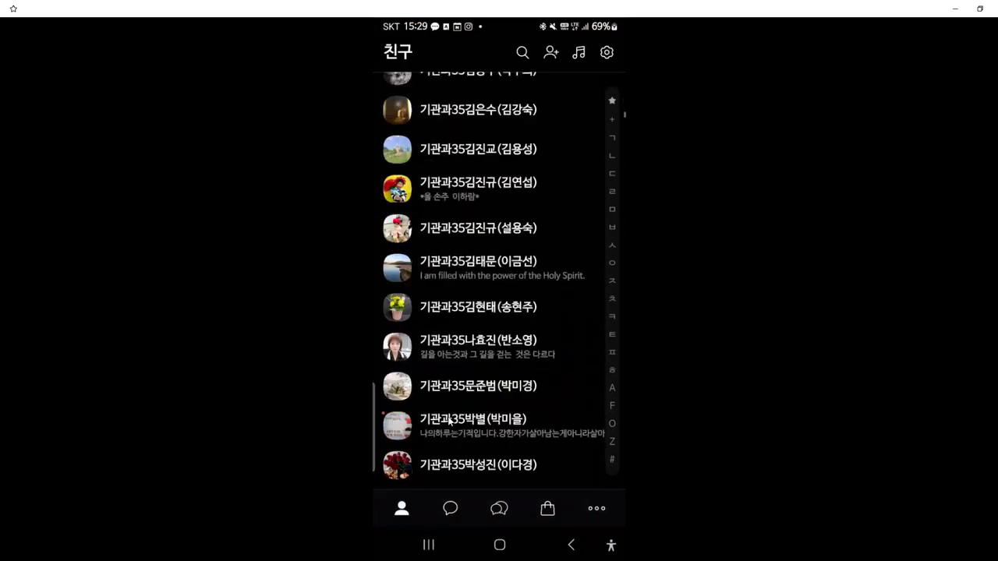
scroll(449, 422, down, 20)
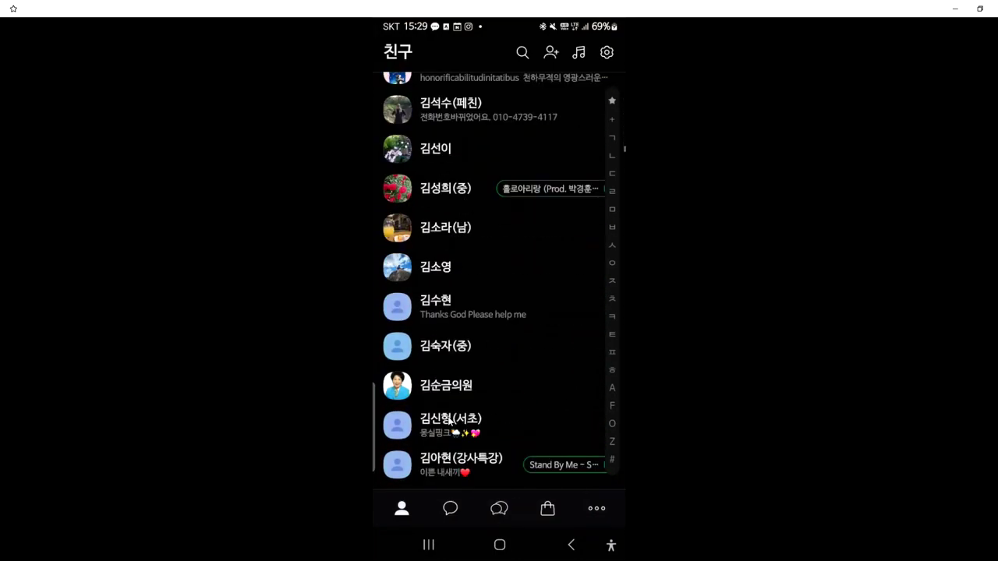
scroll(447, 420, down, 20)
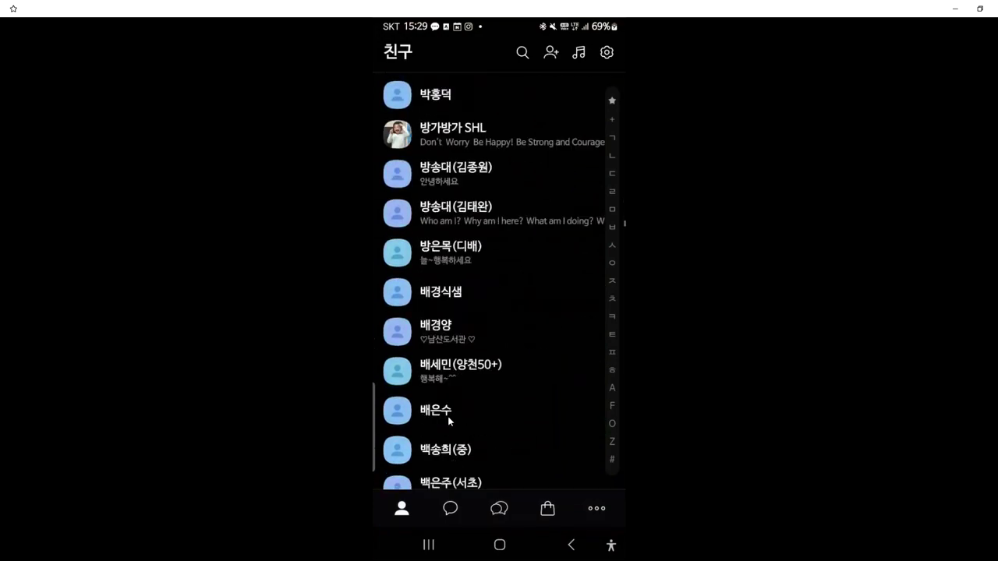
scroll(448, 416, down, 20)
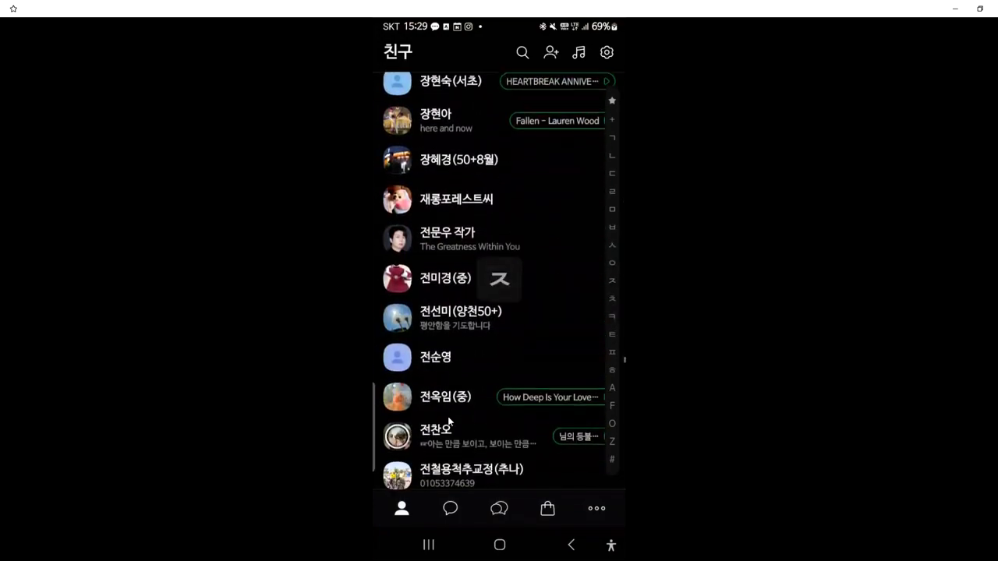
scroll(448, 416, up, 20)
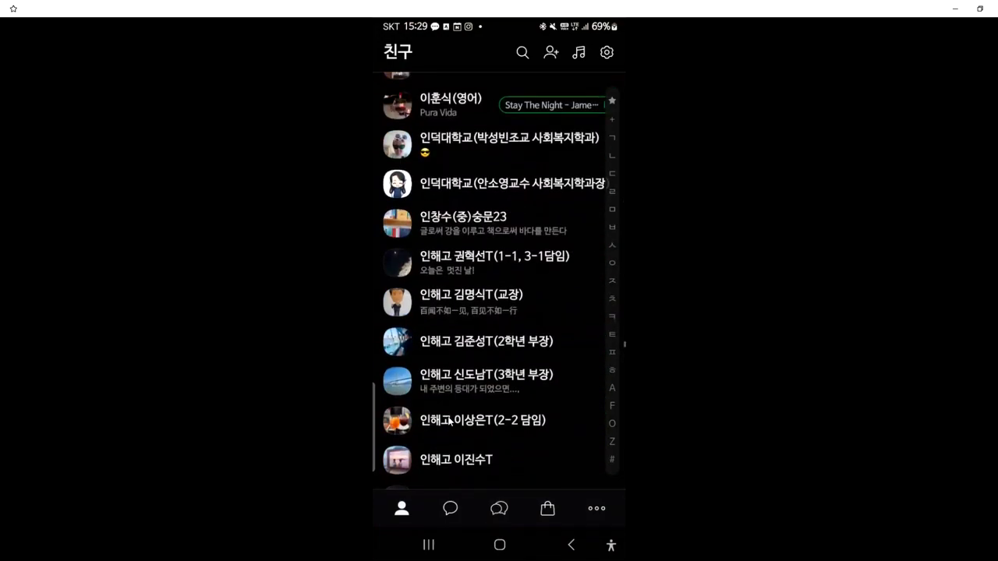
scroll(448, 417, up, 5)
scroll(448, 416, up, 5)
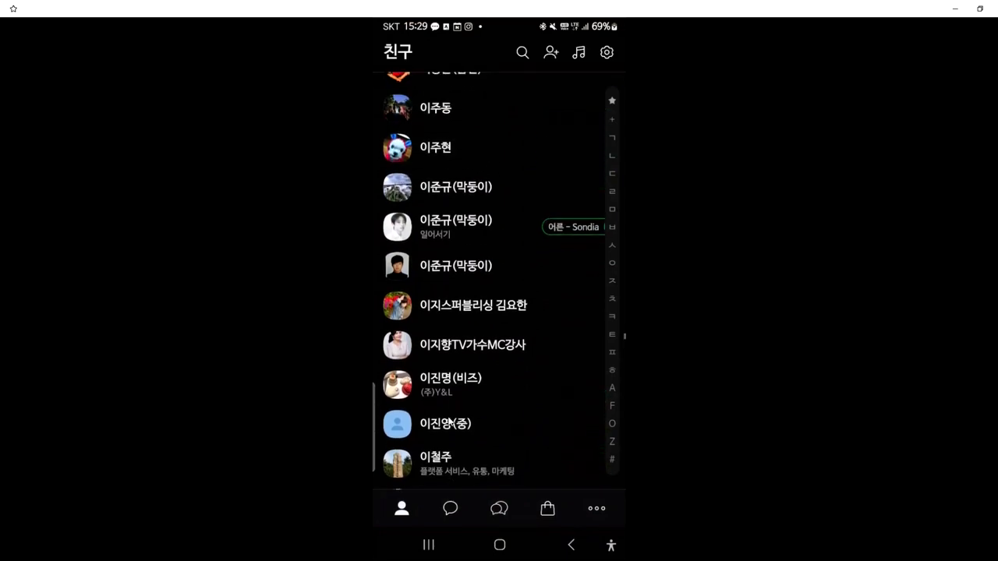
scroll(448, 416, up, 5)
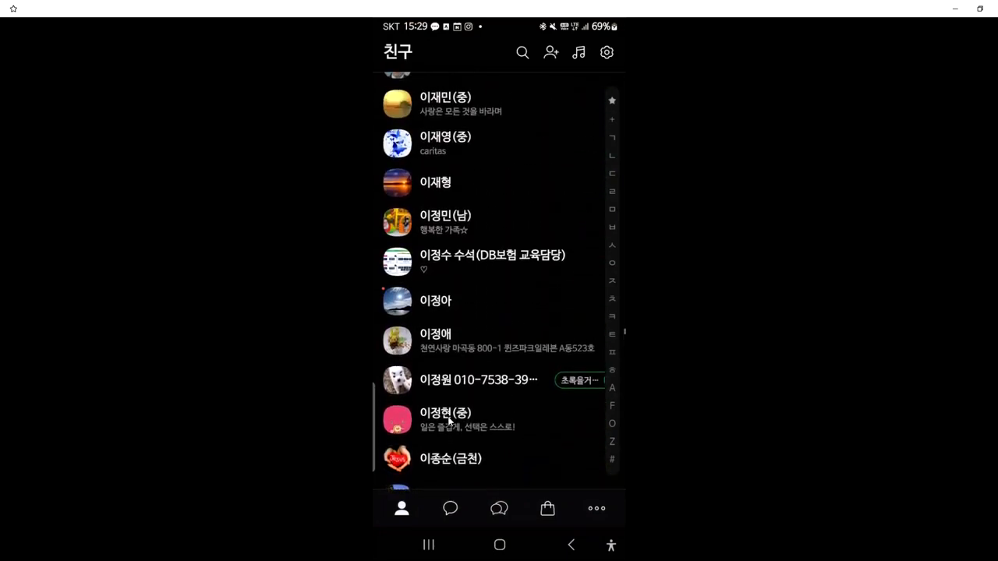
scroll(447, 416, up, 5)
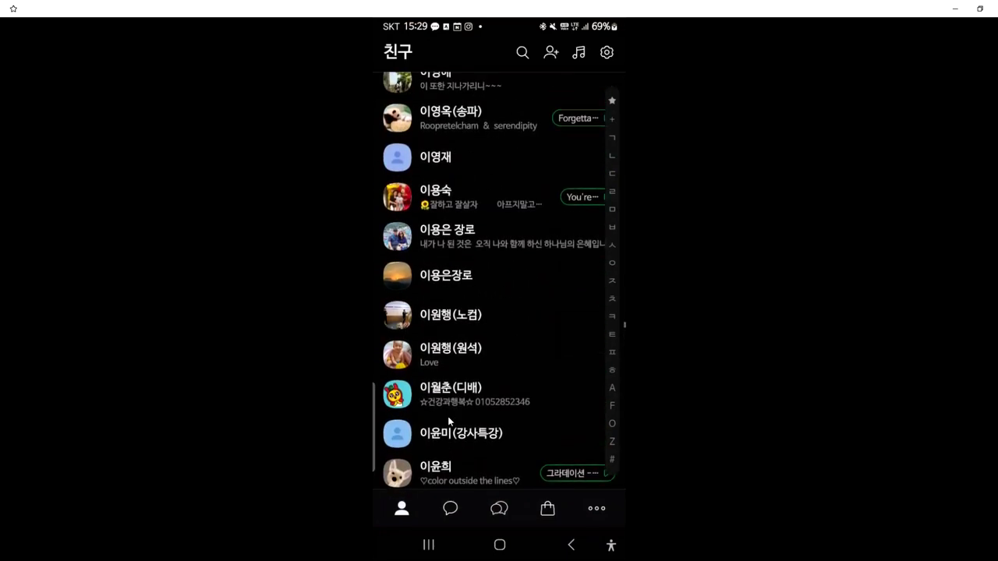
Step: Open the profile of the friend whose status begins 내가 나 된 것은, and browse the profile pictures through to the last one
click(430, 246)
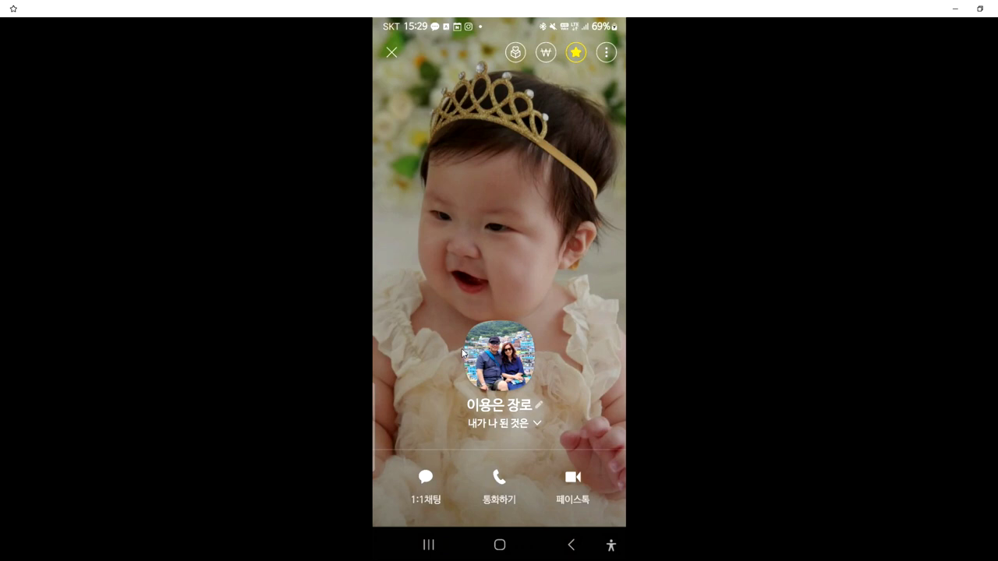
click(499, 368)
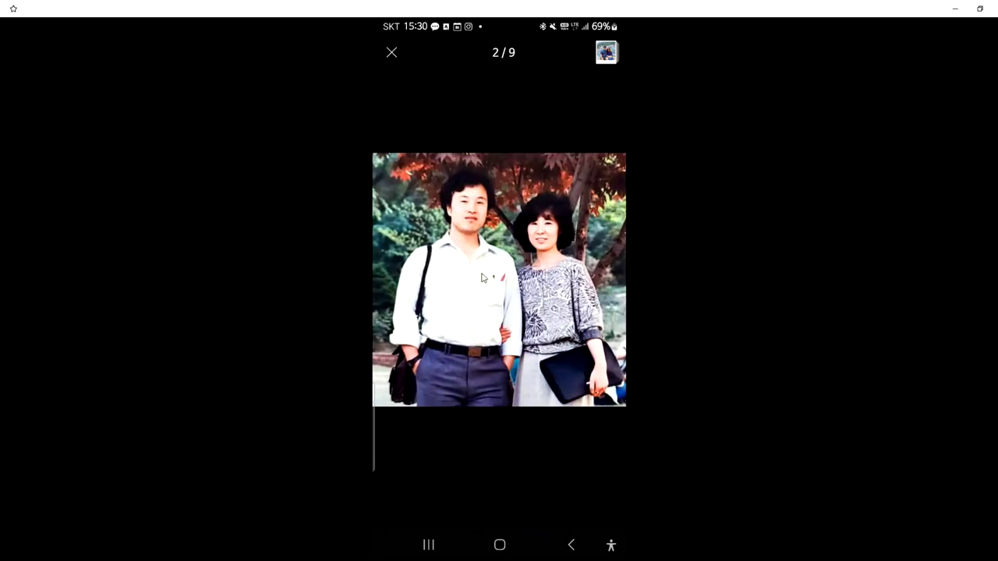
drag(464, 286, 680, 287)
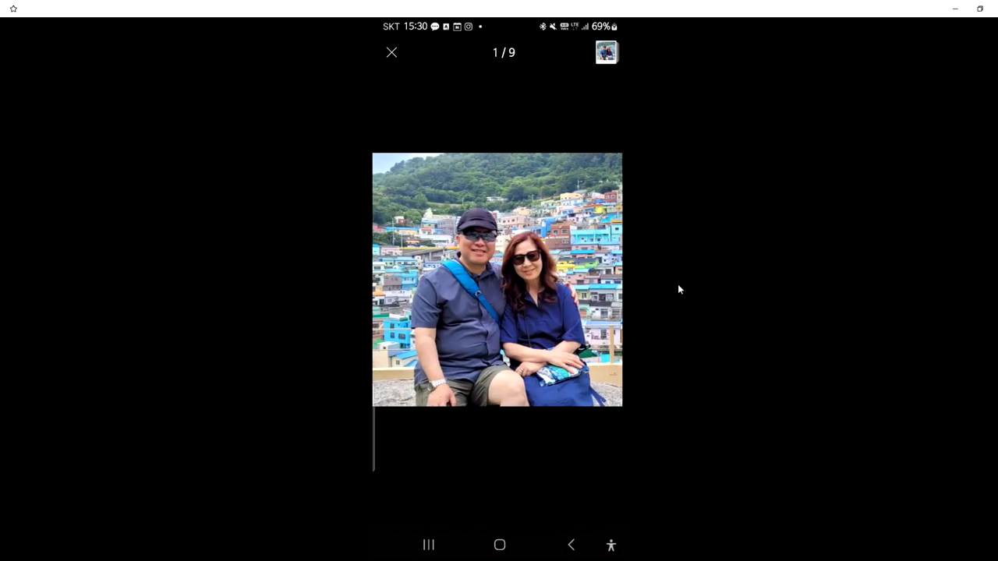
drag(575, 307, 390, 304)
drag(494, 285, 301, 274)
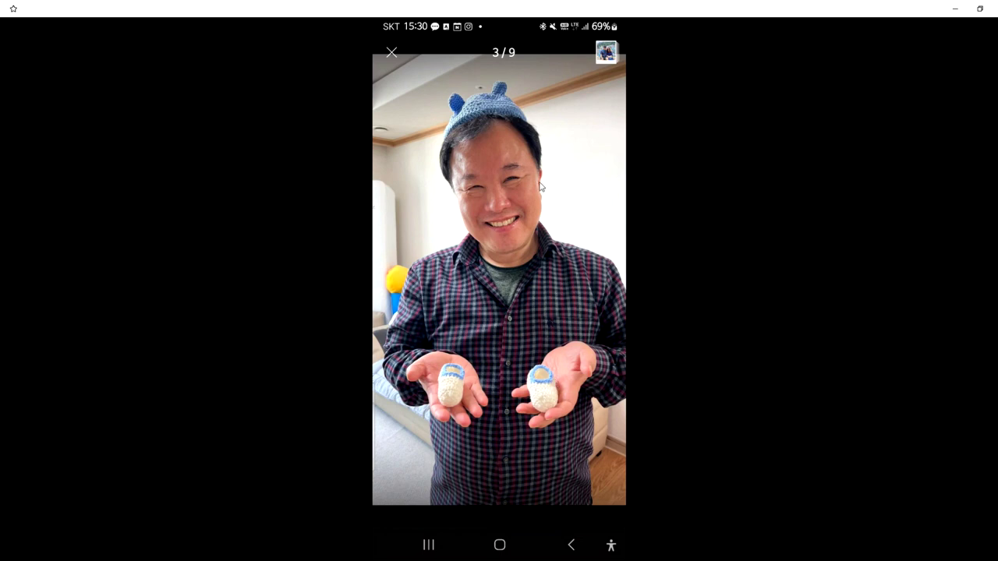
drag(528, 209, 265, 227)
click(527, 280)
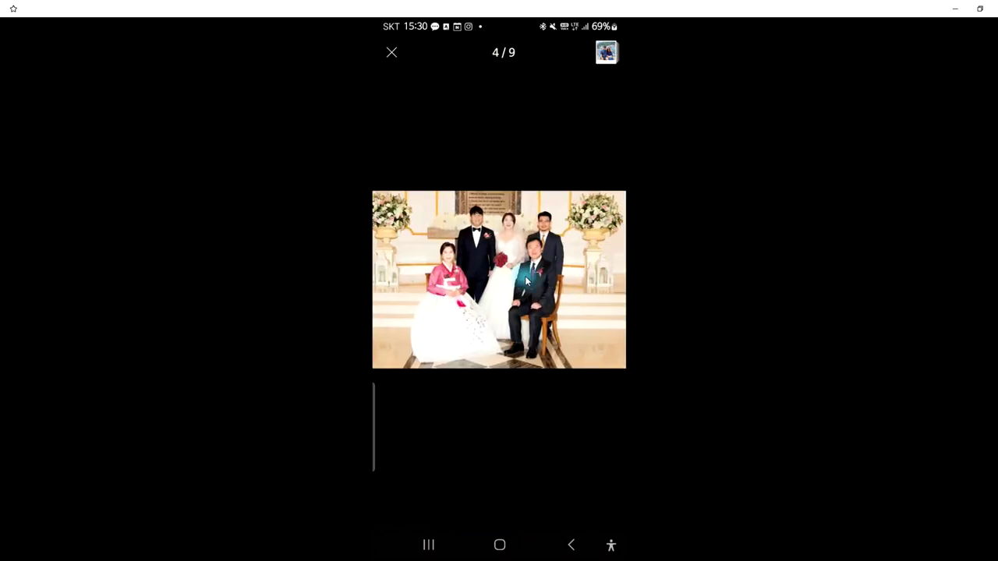
click(531, 267)
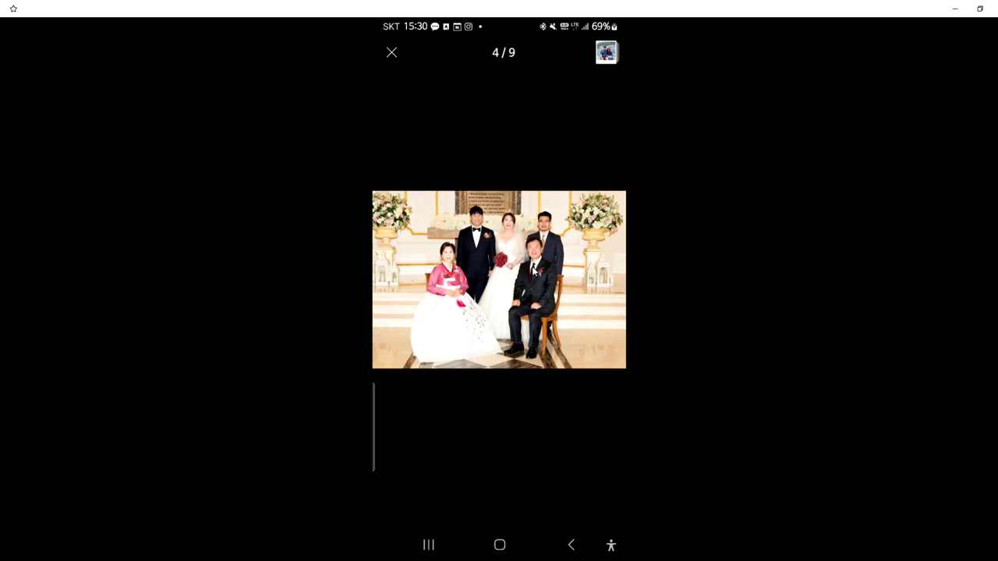
drag(548, 281, 392, 284)
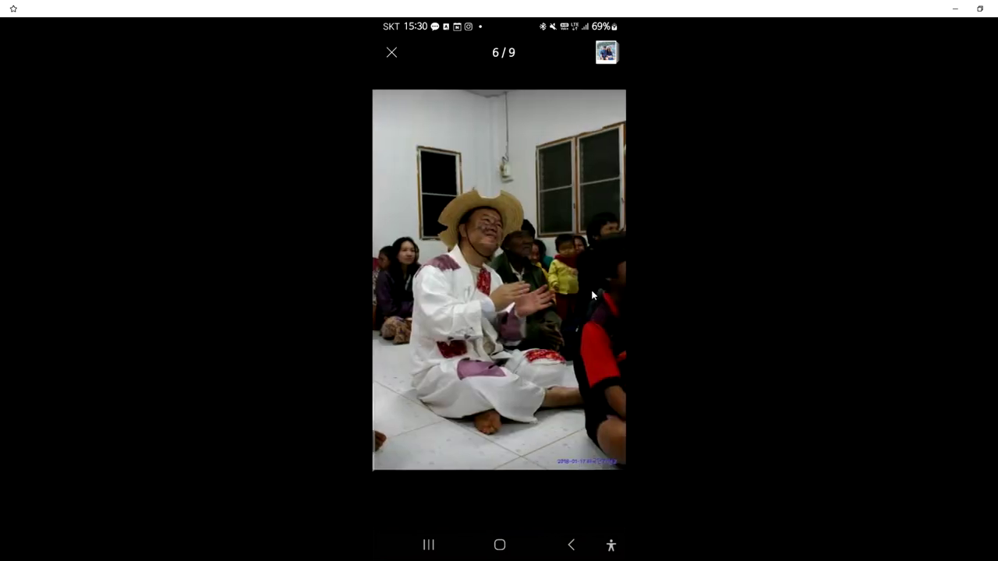
drag(546, 289, 404, 287)
drag(531, 300, 355, 287)
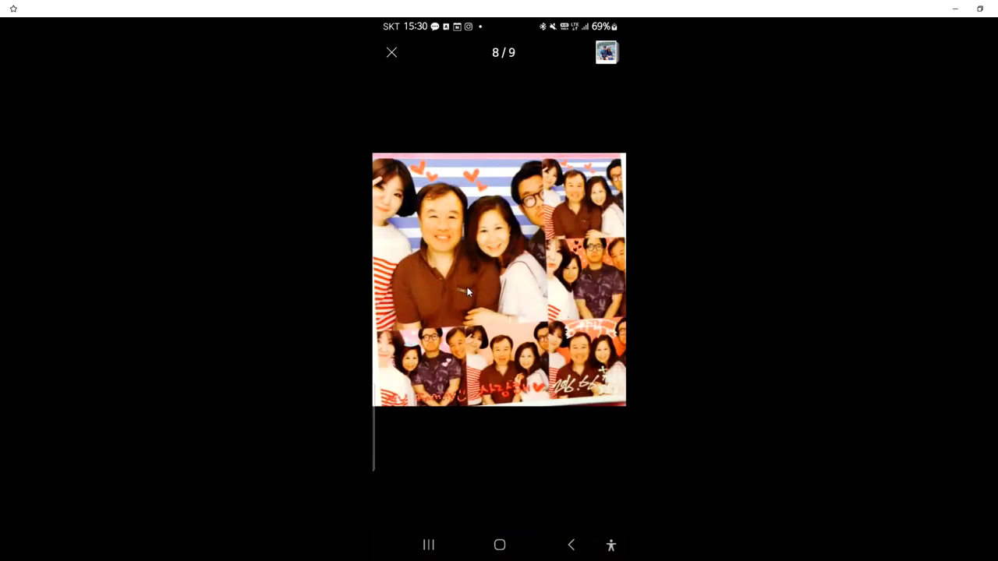
drag(546, 293, 399, 264)
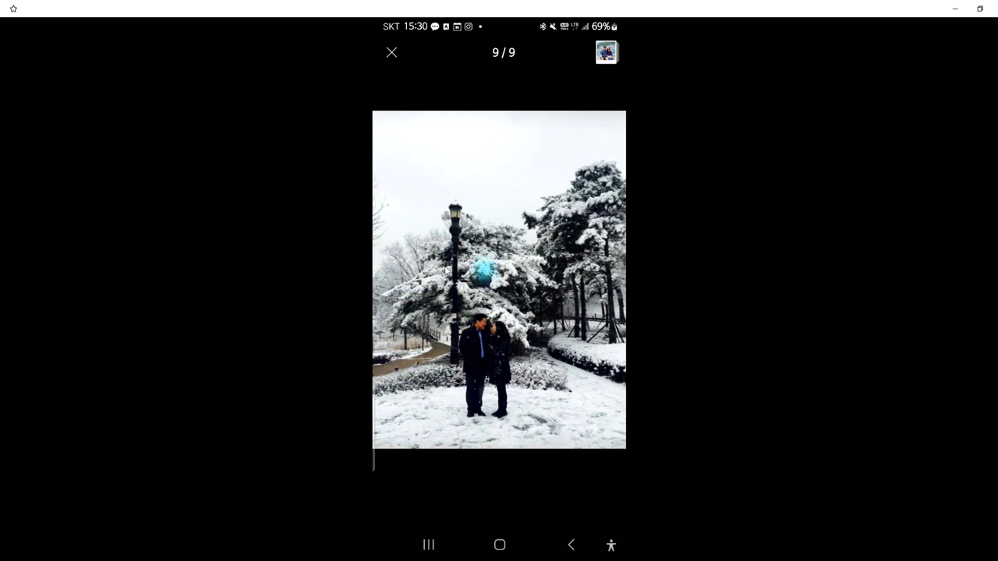
Step: Return to this friend's profile, open the background picture, and browse the background pictures up to the seventh
right_click(541, 243)
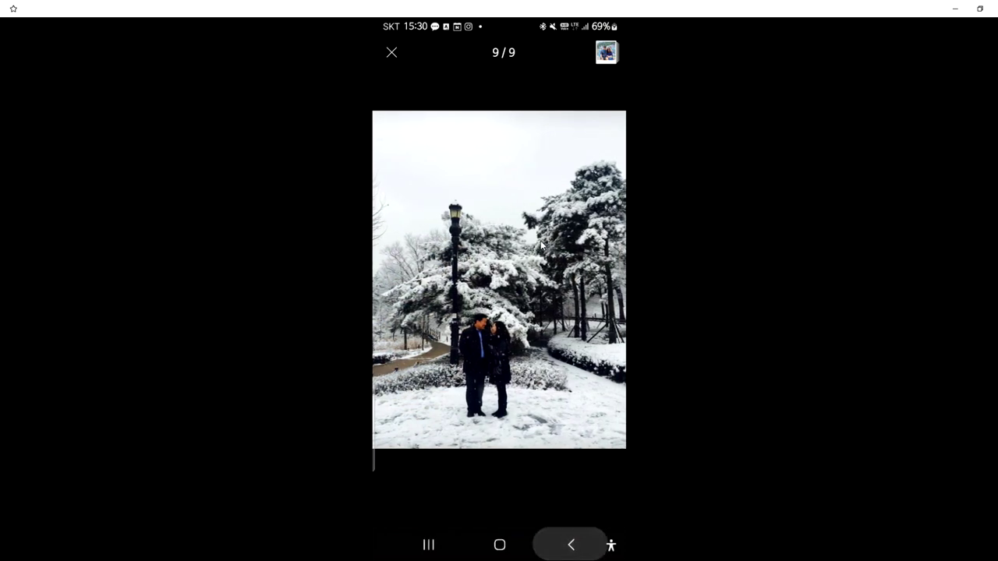
click(539, 239)
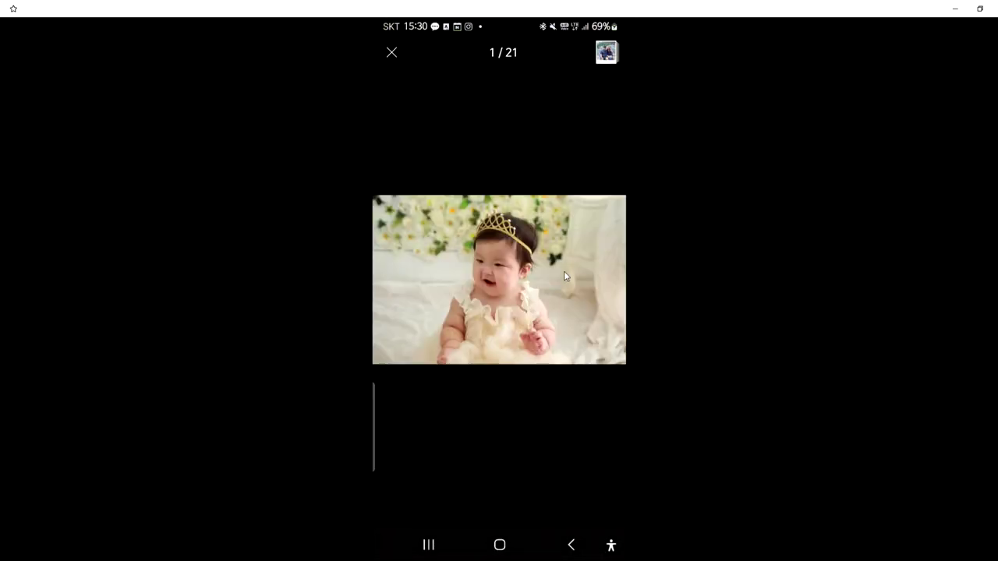
drag(564, 272, 436, 275)
drag(579, 291, 427, 285)
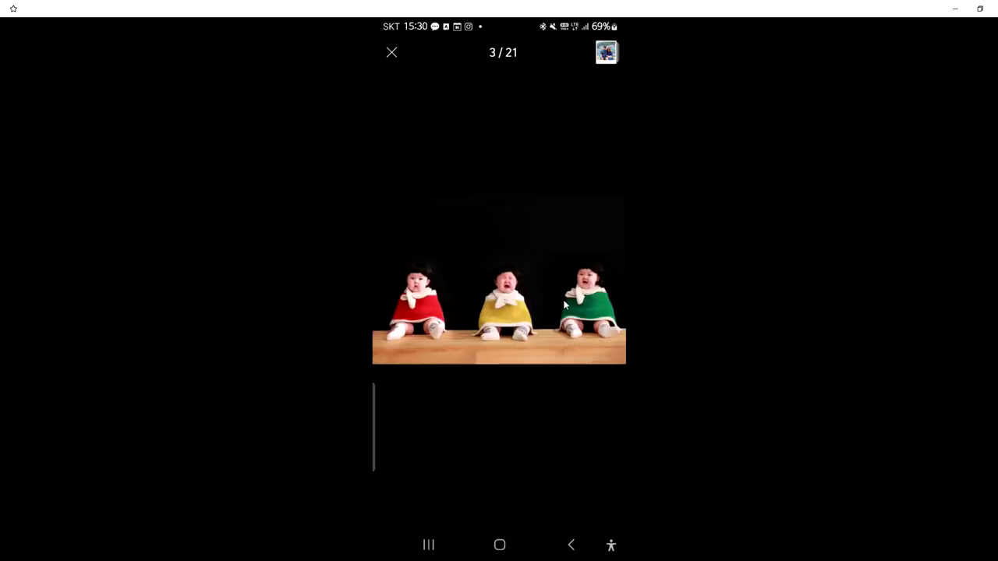
drag(563, 300, 424, 290)
drag(578, 310, 513, 306)
drag(452, 305, 509, 302)
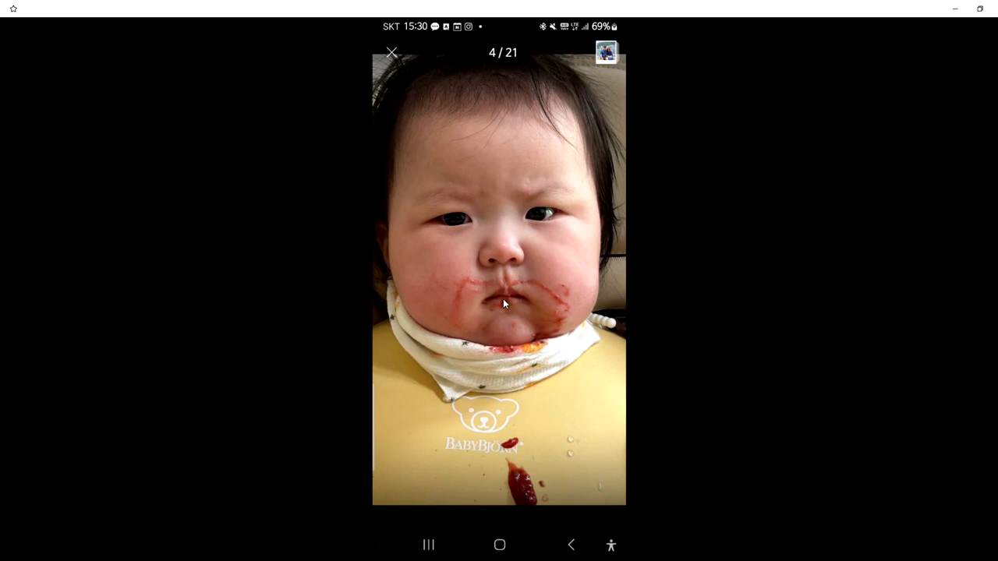
drag(565, 331, 460, 312)
drag(570, 308, 378, 308)
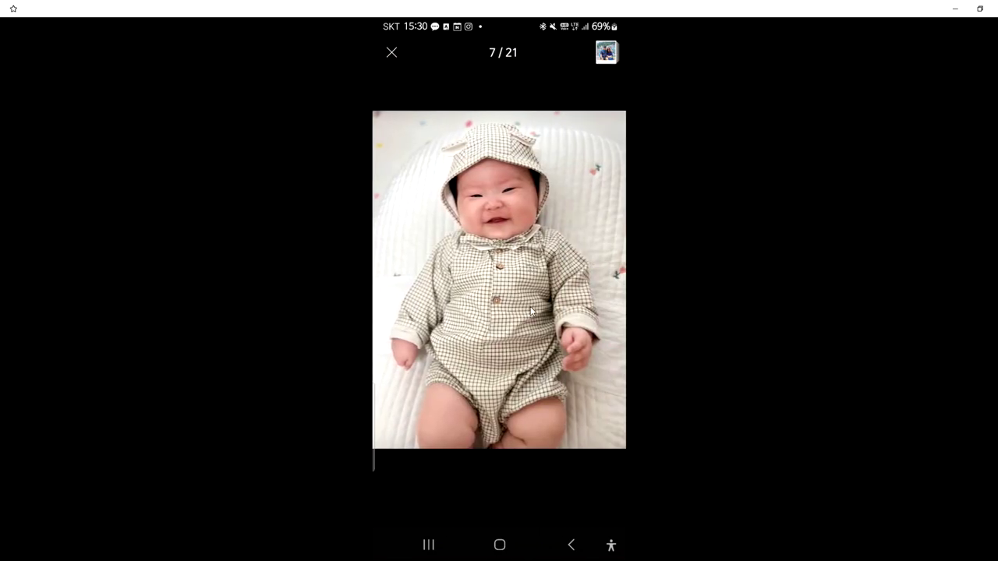
Step: Browse this friend's background pictures from the eighth through to the nineteenth
drag(554, 308, 367, 312)
drag(517, 303, 293, 309)
drag(536, 307, 405, 308)
drag(546, 308, 427, 301)
drag(530, 310, 318, 295)
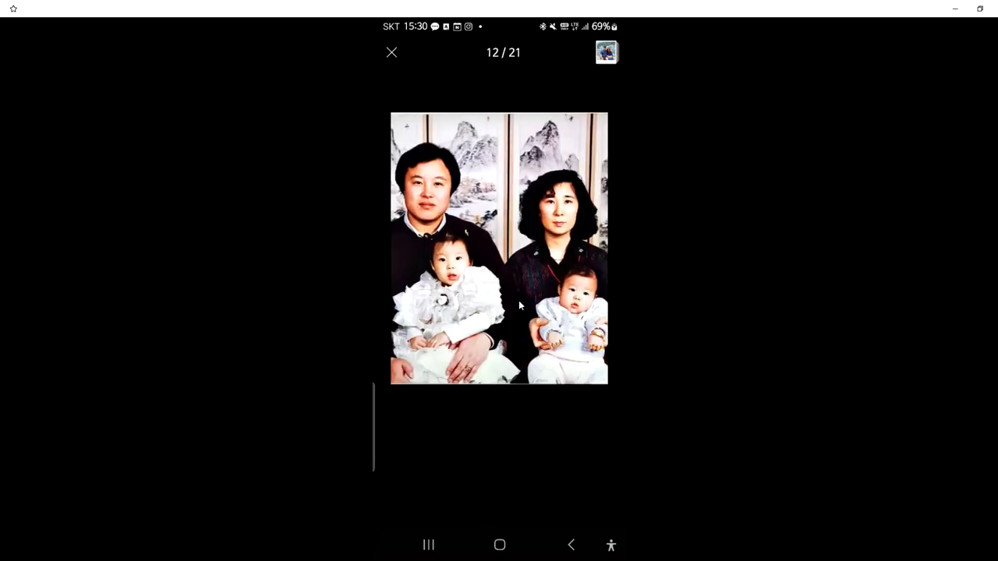
drag(562, 303, 343, 304)
drag(513, 299, 403, 287)
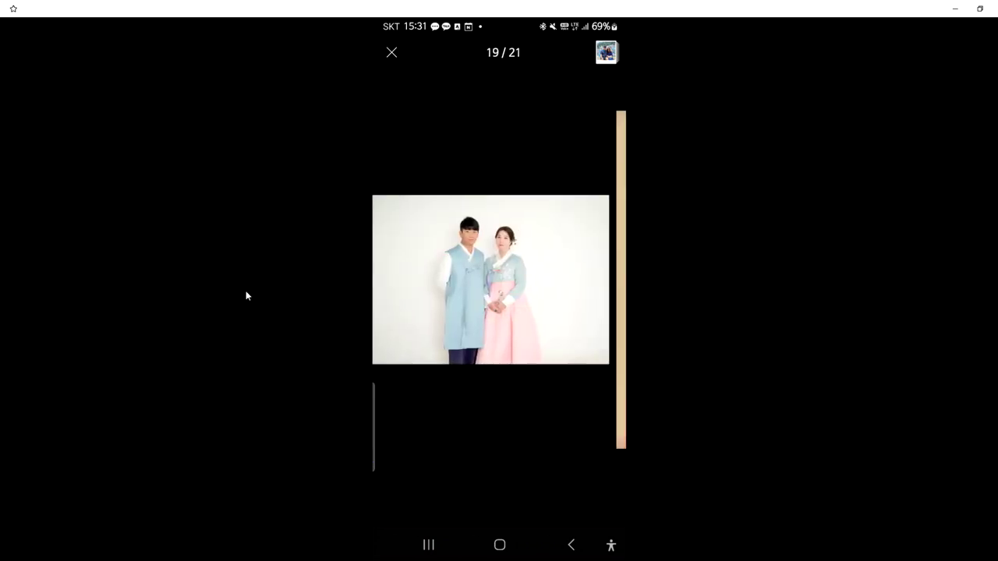
Step: Browse back through the background pictures to the sixth, and return to the friends list
drag(494, 303, 702, 285)
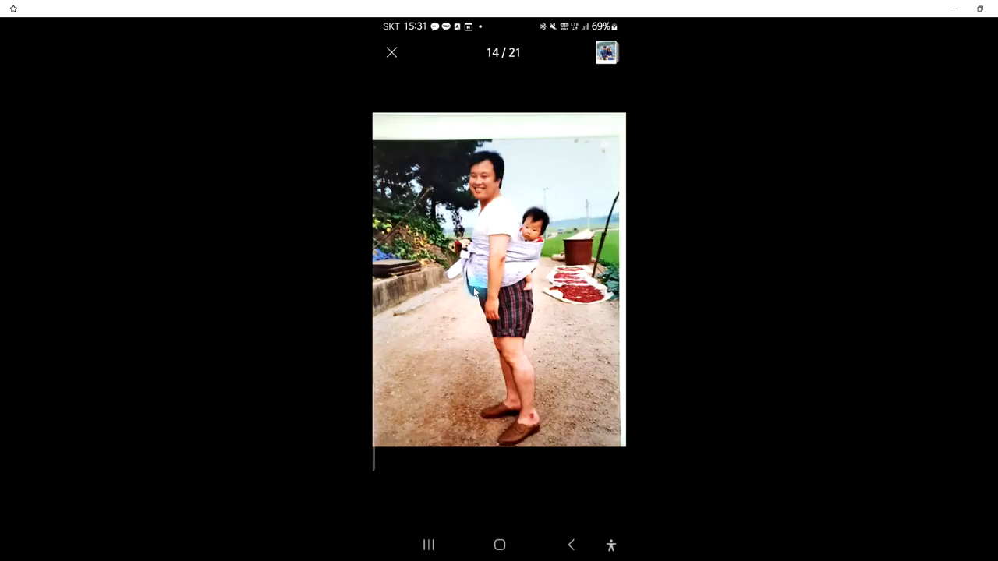
drag(387, 288, 491, 288)
drag(343, 290, 589, 294)
drag(390, 292, 639, 295)
drag(389, 296, 666, 308)
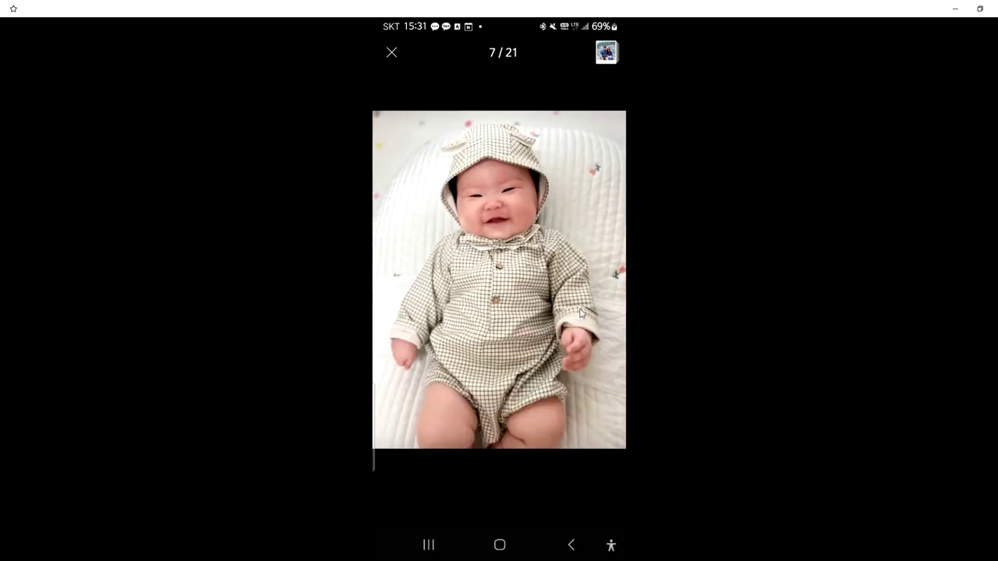
drag(421, 437, 566, 451)
click(571, 544)
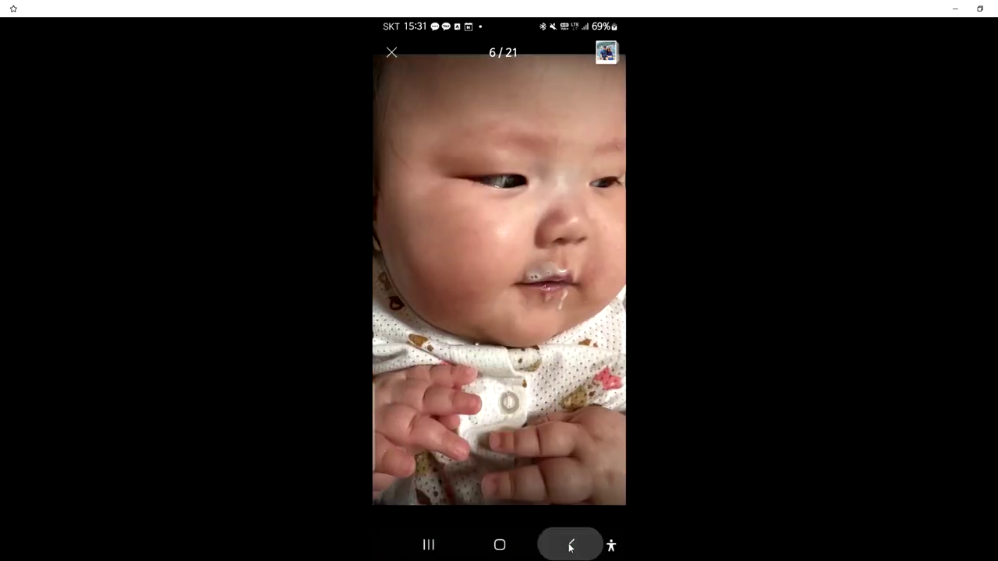
right_click(550, 482)
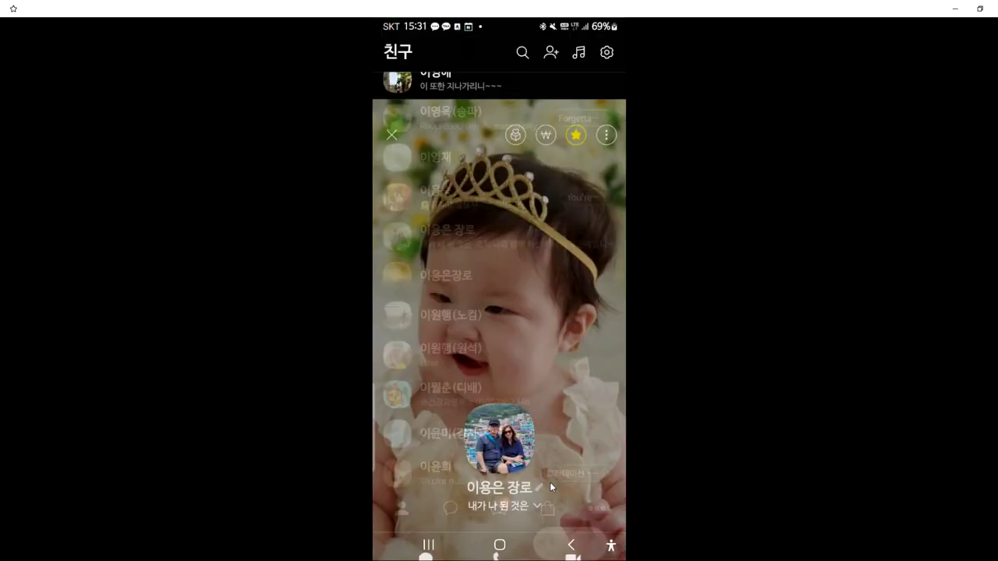
Step: Return to the beginning of the friends list and open the account owner's own profile
scroll(549, 479, up, 20)
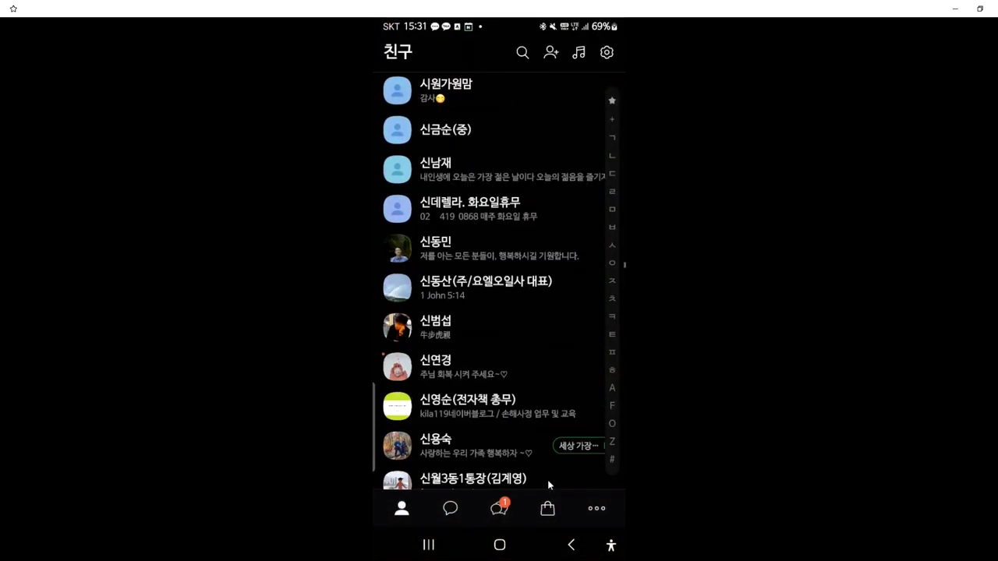
scroll(547, 480, up, 20)
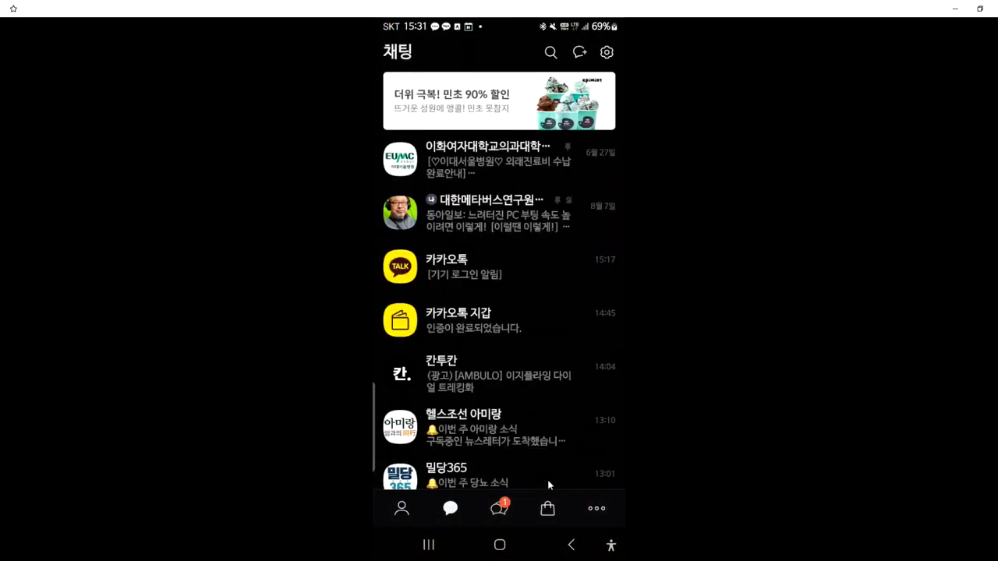
scroll(548, 485, up, 20)
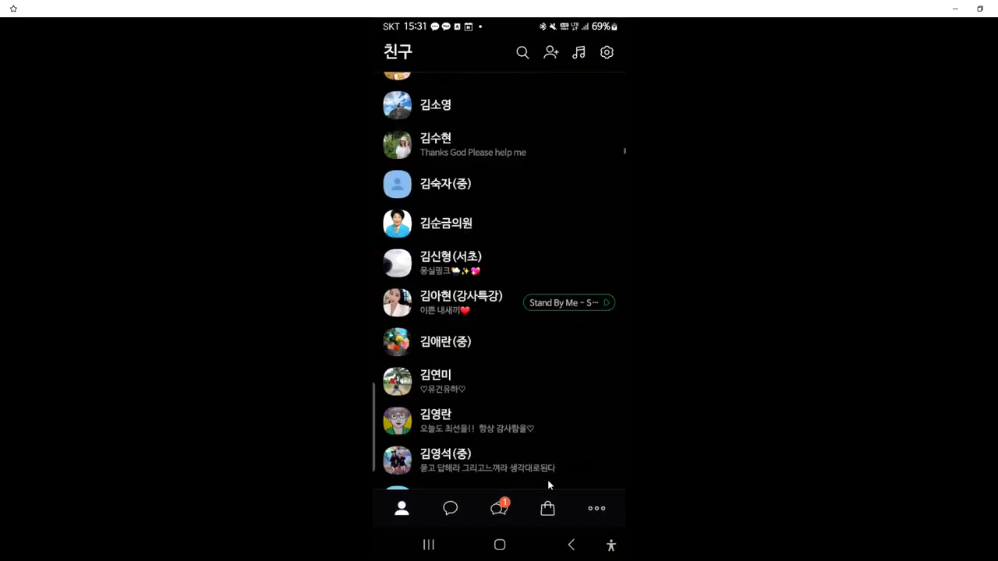
scroll(548, 484, up, 15)
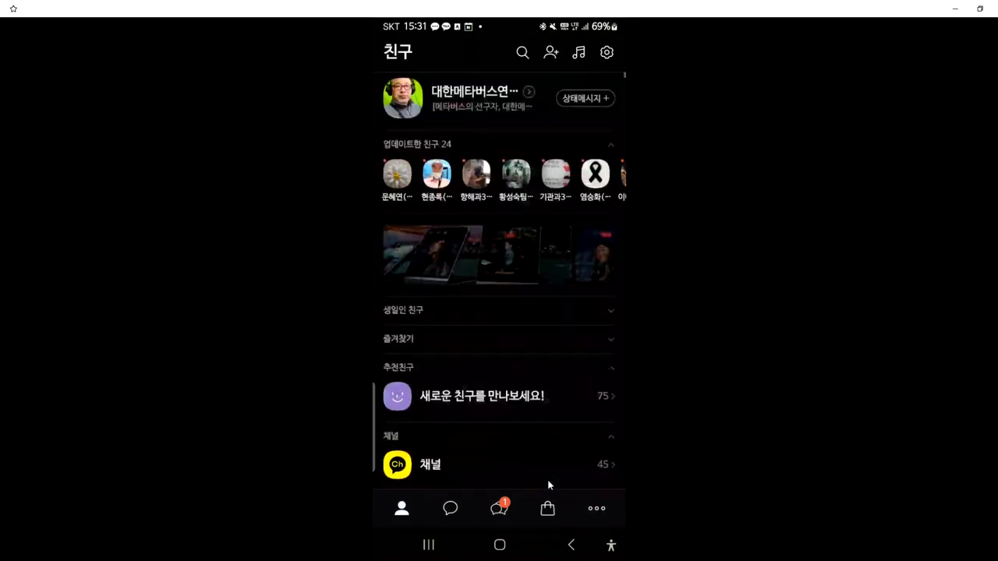
click(402, 98)
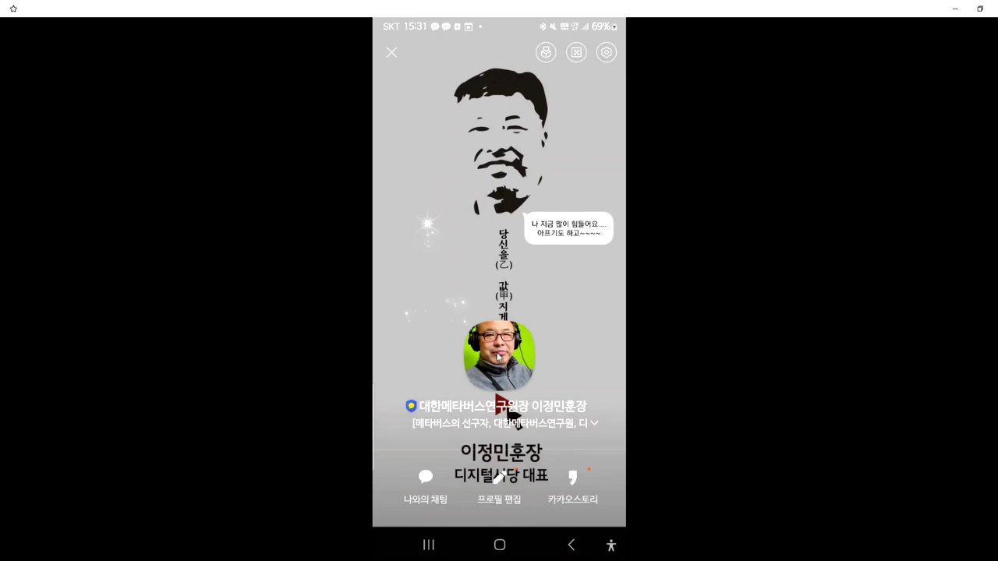
Step: Open the own profile picture and browse the profile pictures up to the thirteenth
click(542, 320)
drag(562, 296, 400, 278)
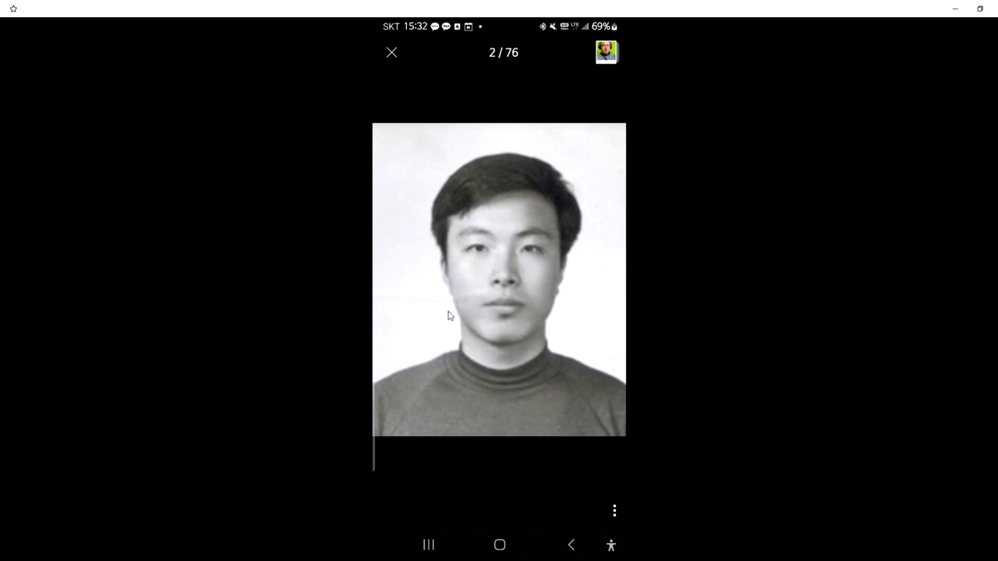
drag(573, 254, 484, 274)
drag(678, 277, 535, 267)
drag(660, 276, 307, 269)
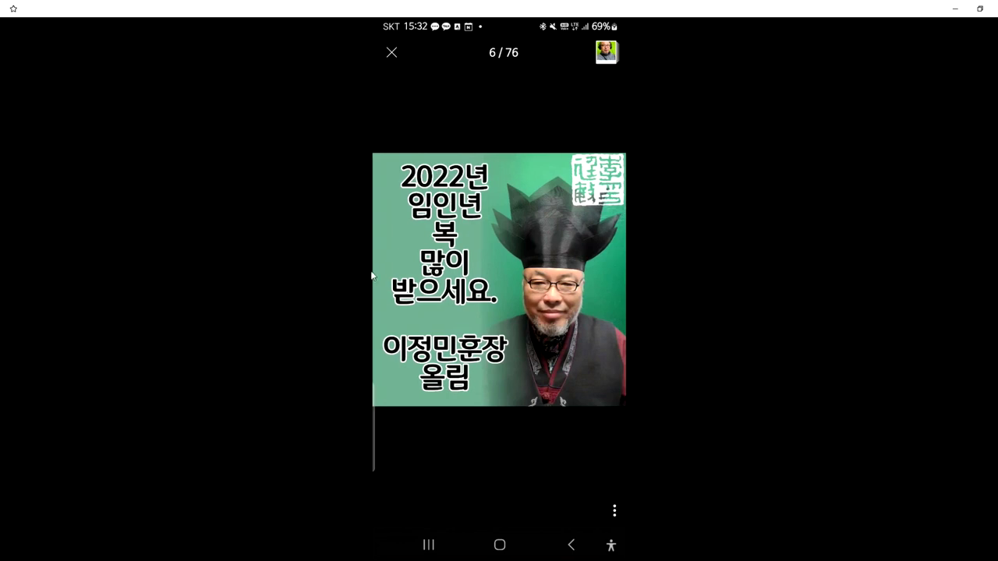
drag(442, 288, 436, 286)
click(446, 286)
click(456, 289)
click(458, 290)
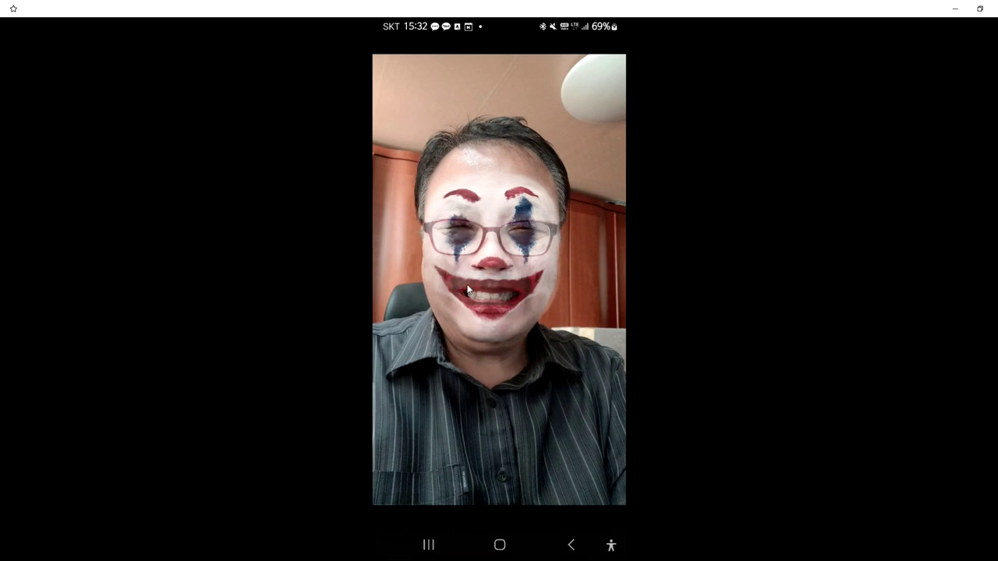
click(567, 376)
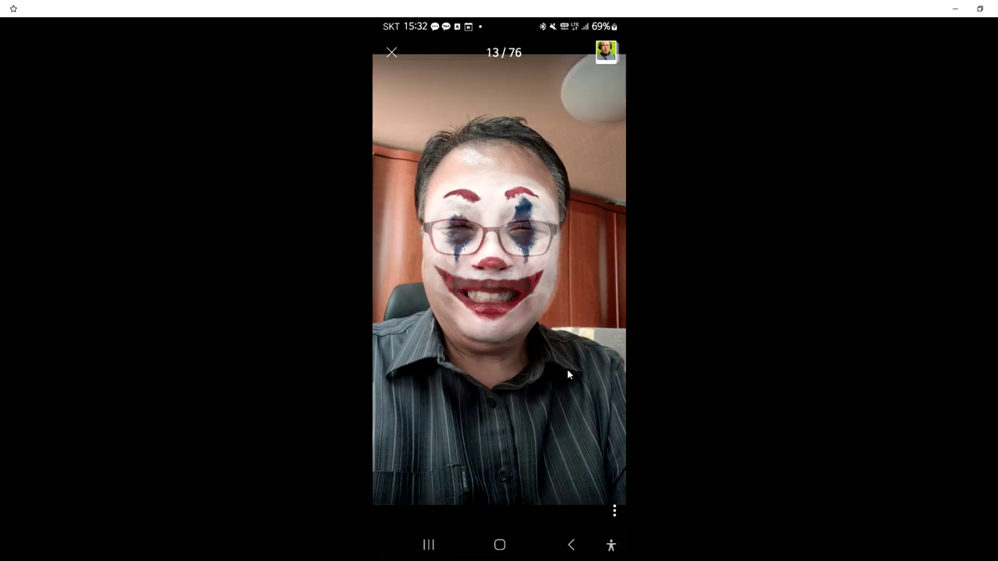
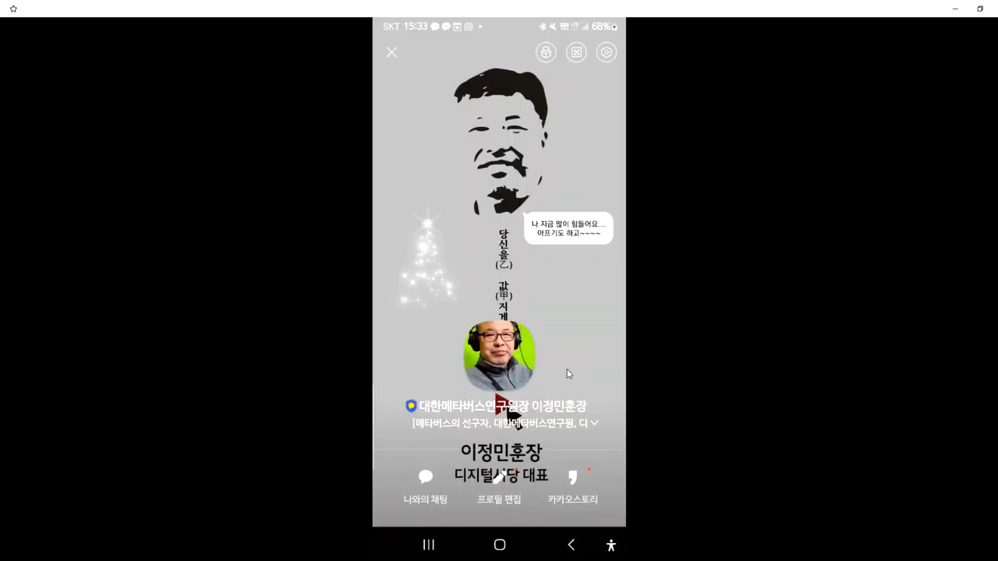
Step: Open the own profile's background picture and view the background pictures
click(567, 374)
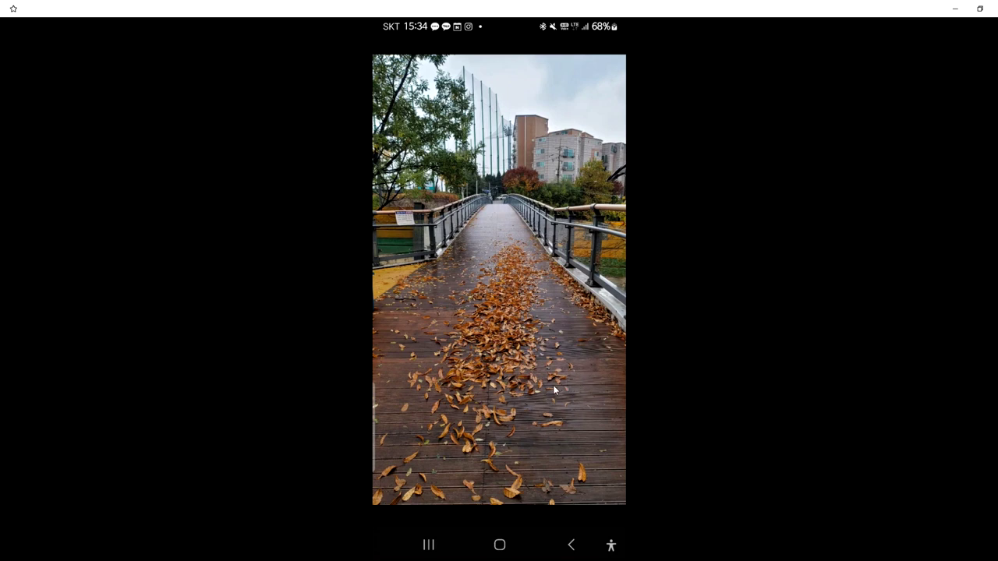
click(531, 364)
click(530, 364)
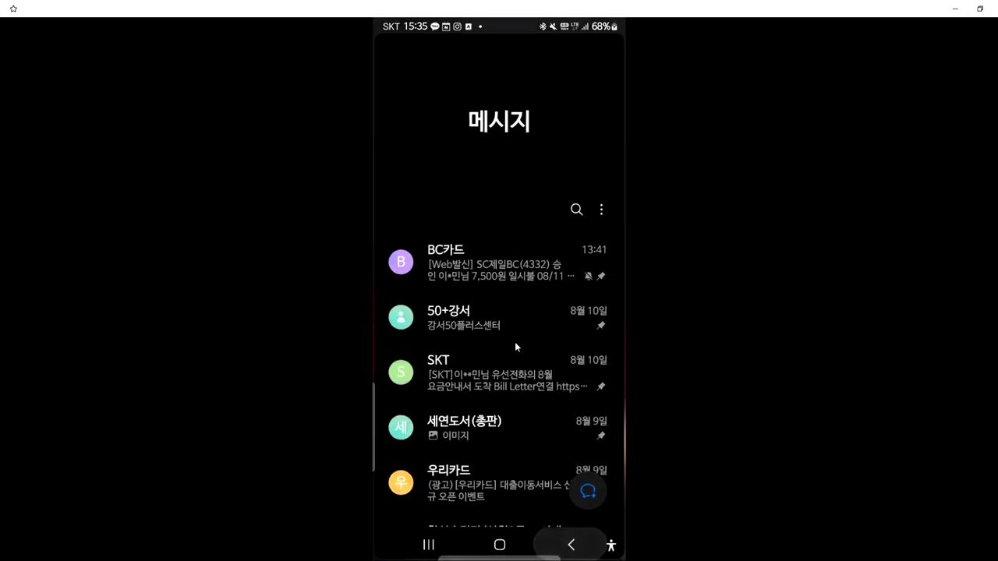
Step: Switch to the KakaoTalk PC window, search the friends list for a friend's given name, and close the search
key(alt+Tab)
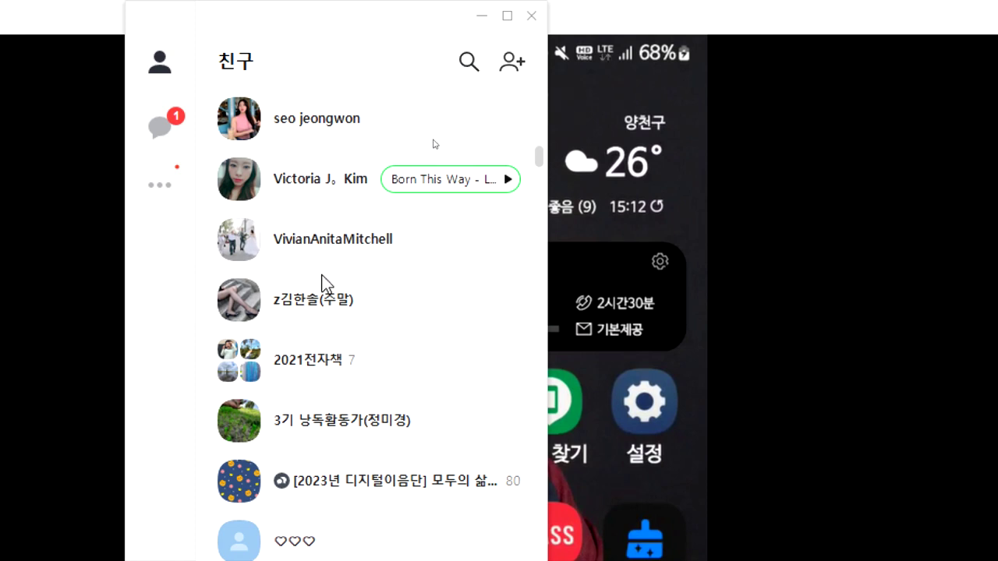
click(468, 61)
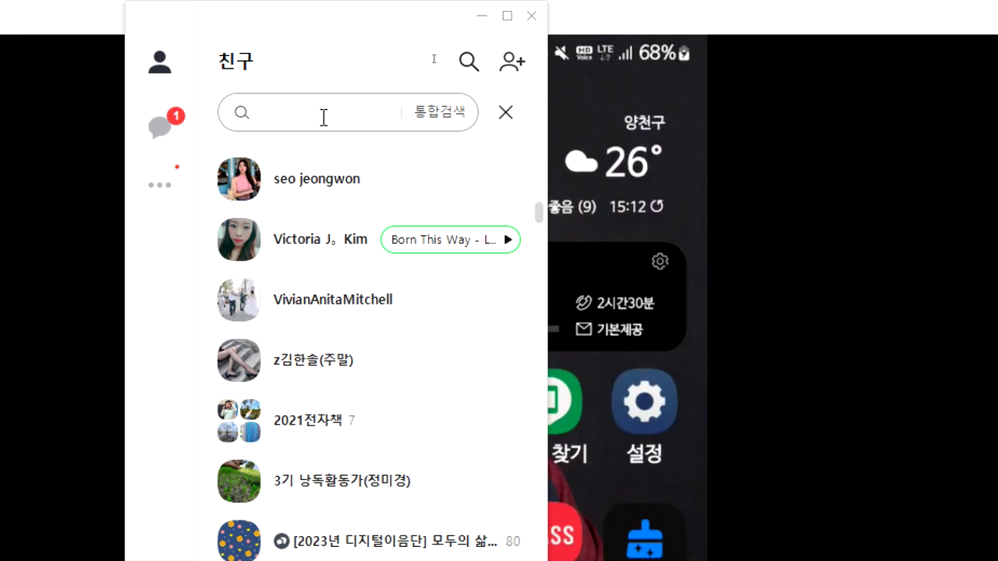
text(cjf)
key(BackSpace)
key(BackSpace)
key(BackSpace)
text(처)
key(BackSpace)
key(BackSpace)
text(철주)
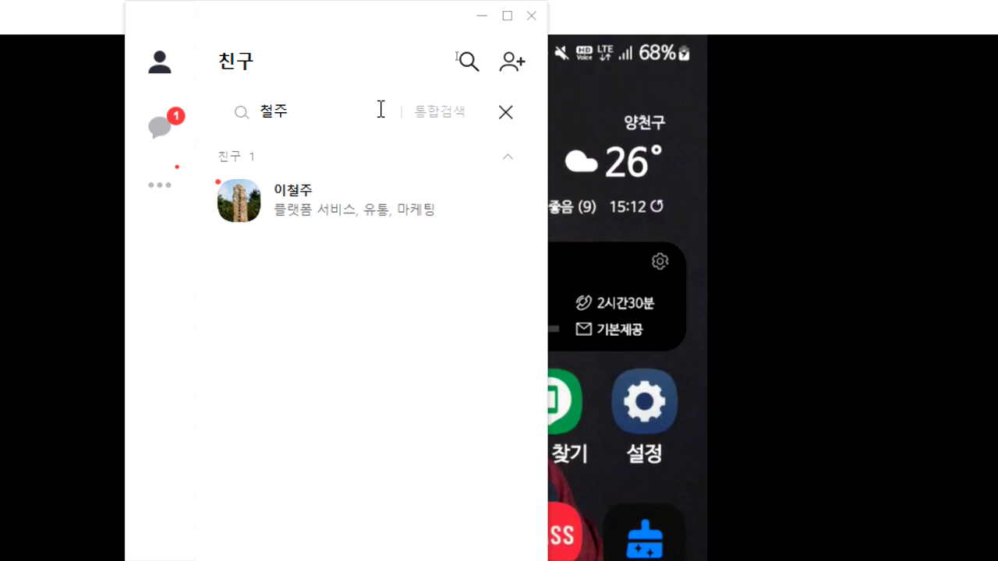
click(506, 113)
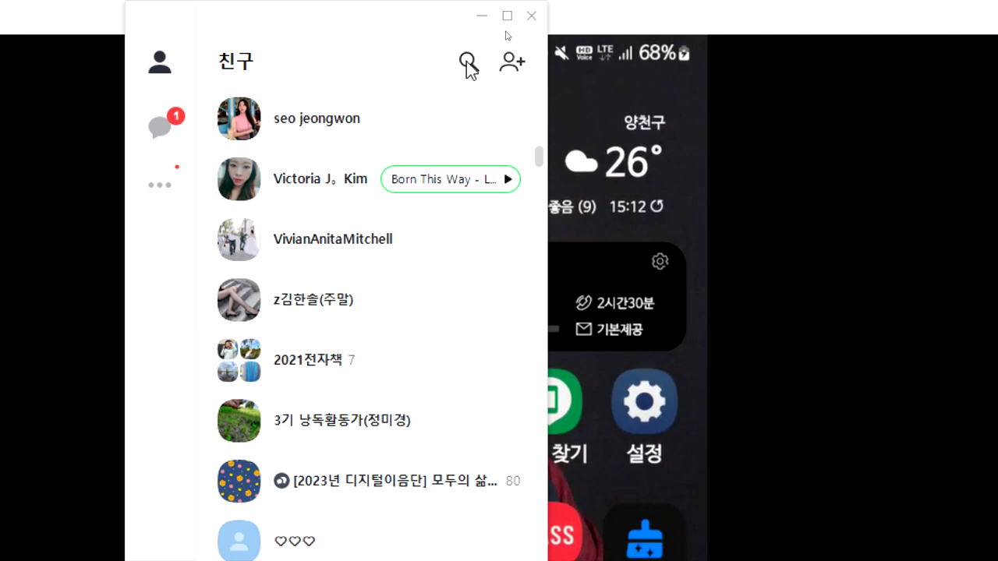
Step: Try to open the add-friend function in the PC version, and close the unresponsive KakaoTalk program
click(514, 70)
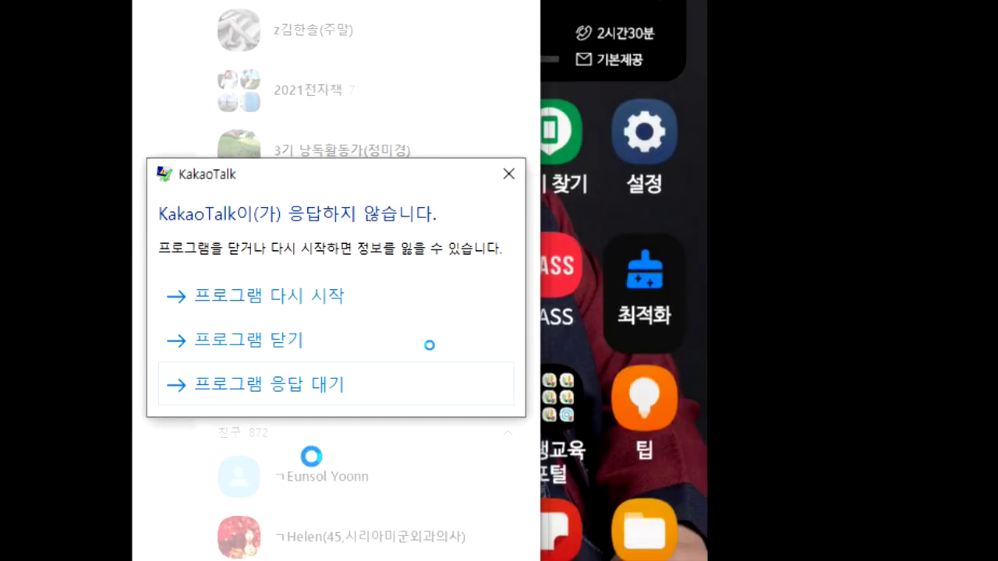
click(315, 340)
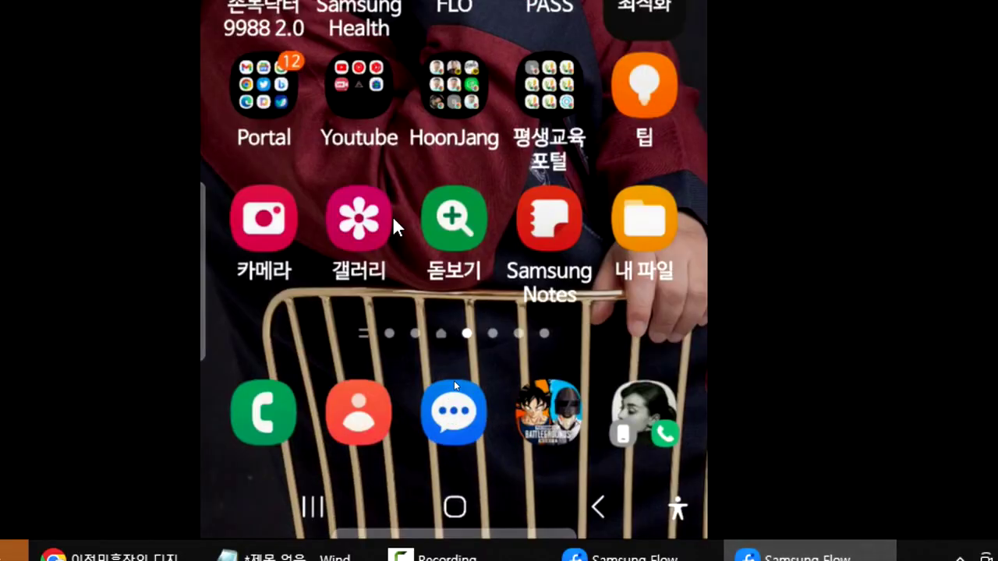
Step: Switch to the mirrored phone, start KakaoTalk from the Portal folder, and leave the own profile for the friends view
click(265, 90)
drag(653, 167, 320, 143)
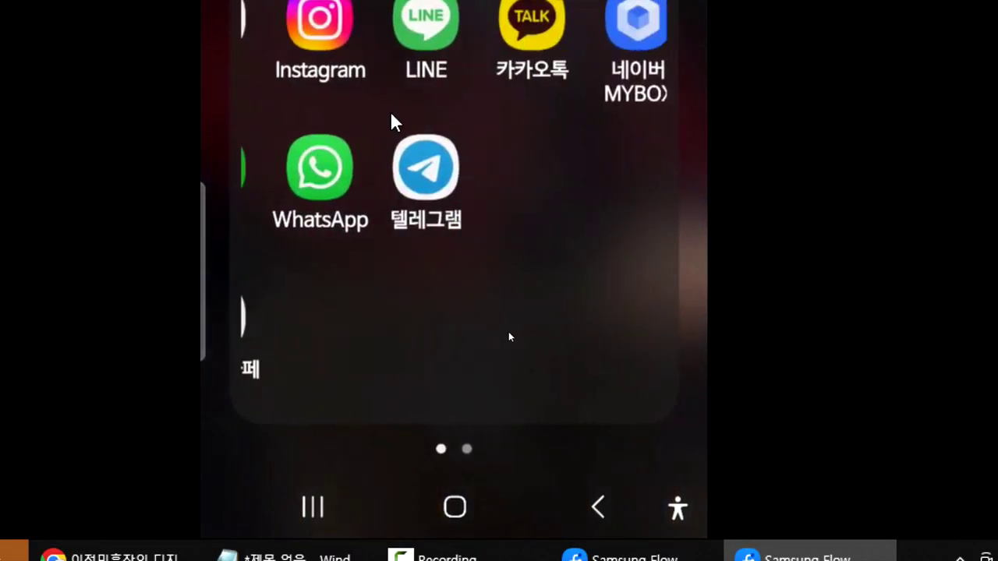
click(538, 39)
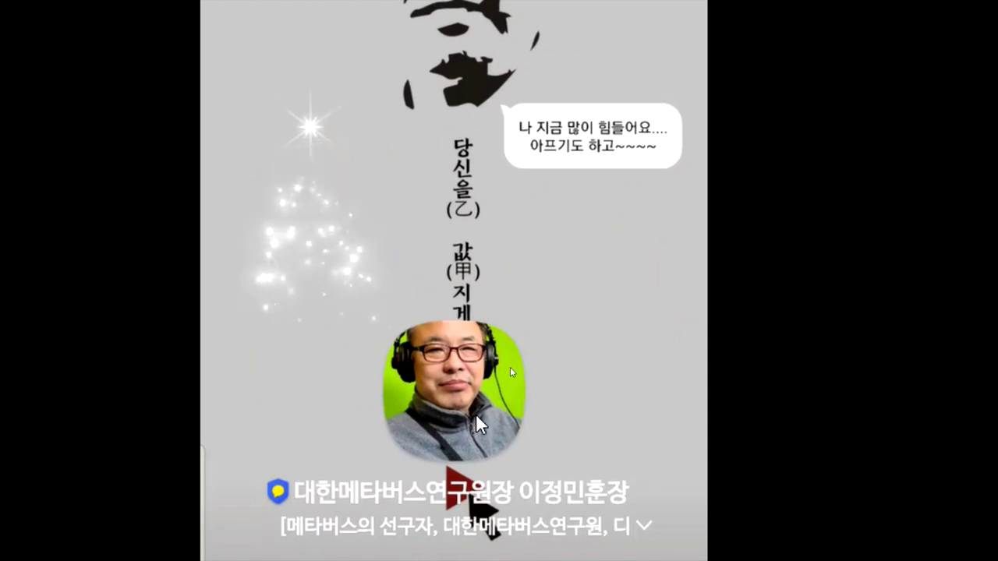
key(Escape)
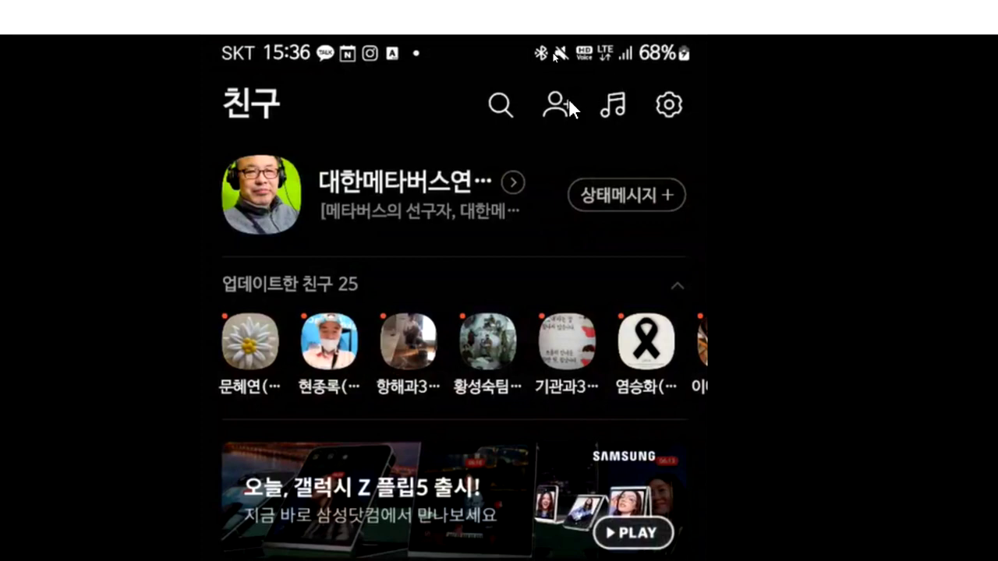
Step: Open the recommended friends (추천친구) from the add-friend screen, and browse down the list of suggested people
click(559, 105)
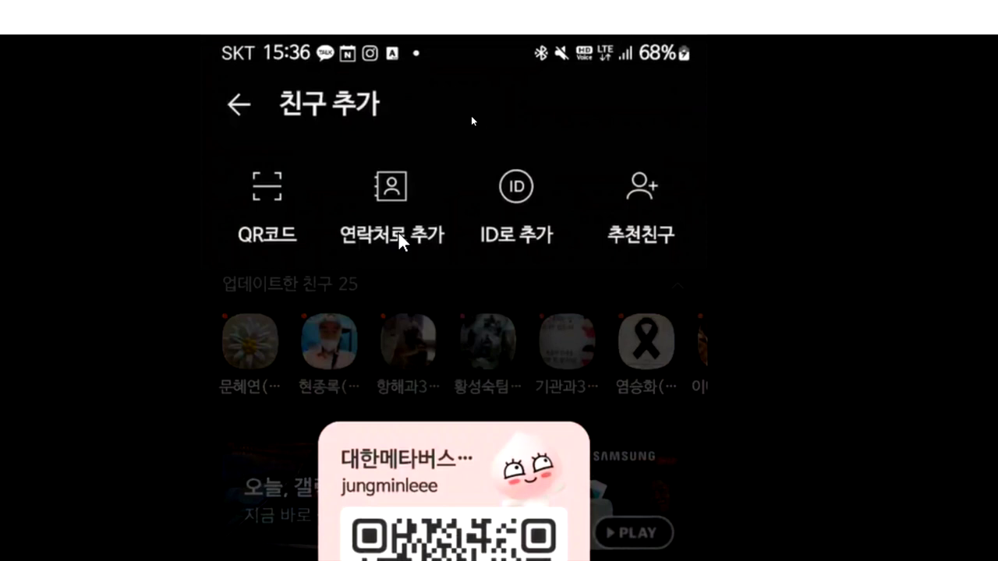
click(620, 232)
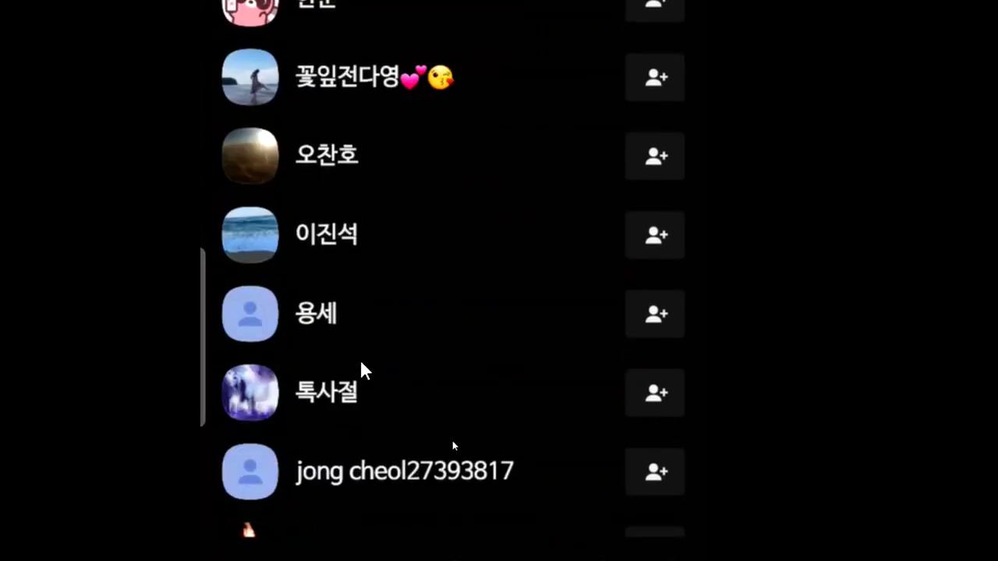
scroll(429, 445, down, 7)
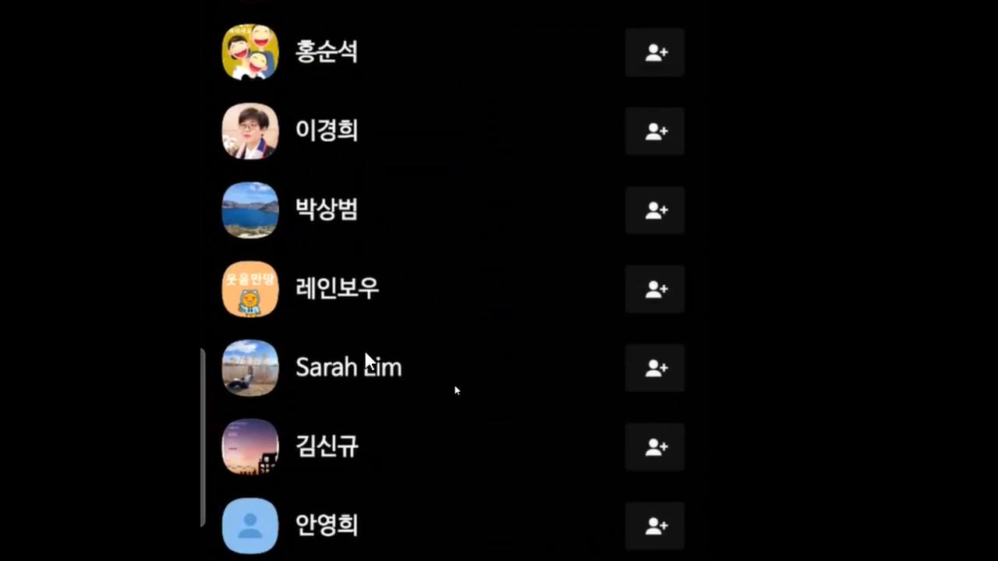
scroll(454, 417, down, 5)
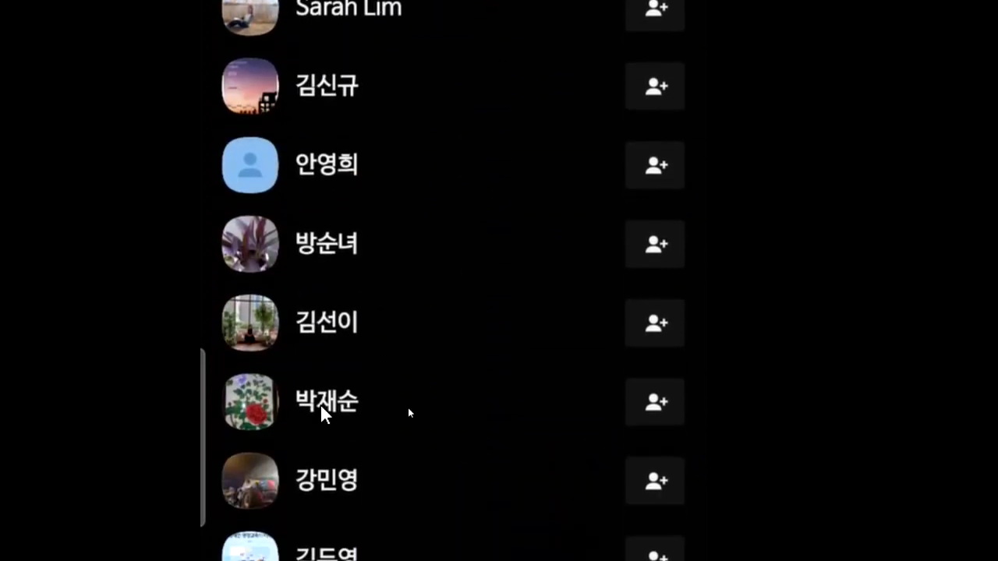
scroll(444, 369, down, 4)
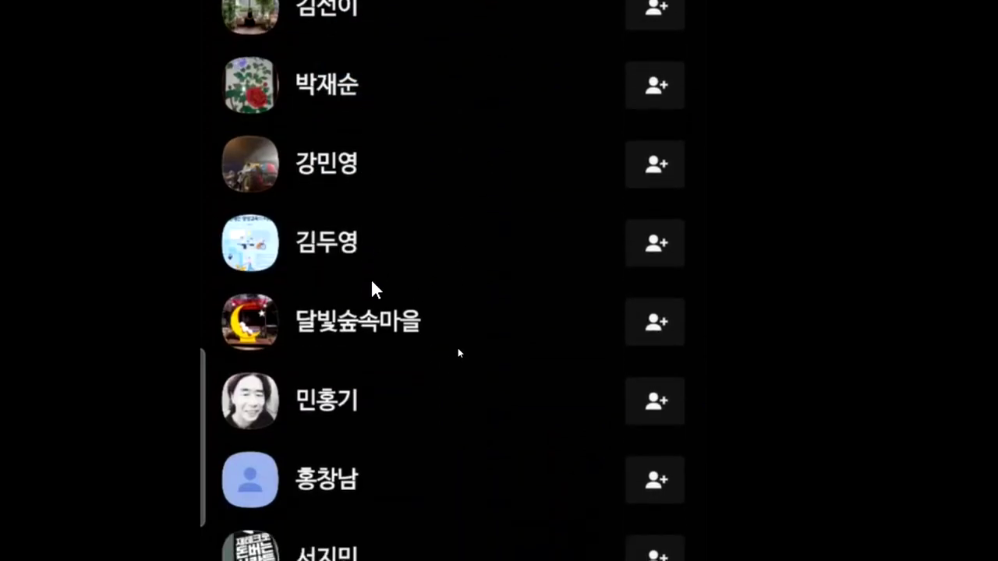
drag(363, 142, 452, 83)
scroll(390, 483, down, 8)
drag(429, 396, 418, 496)
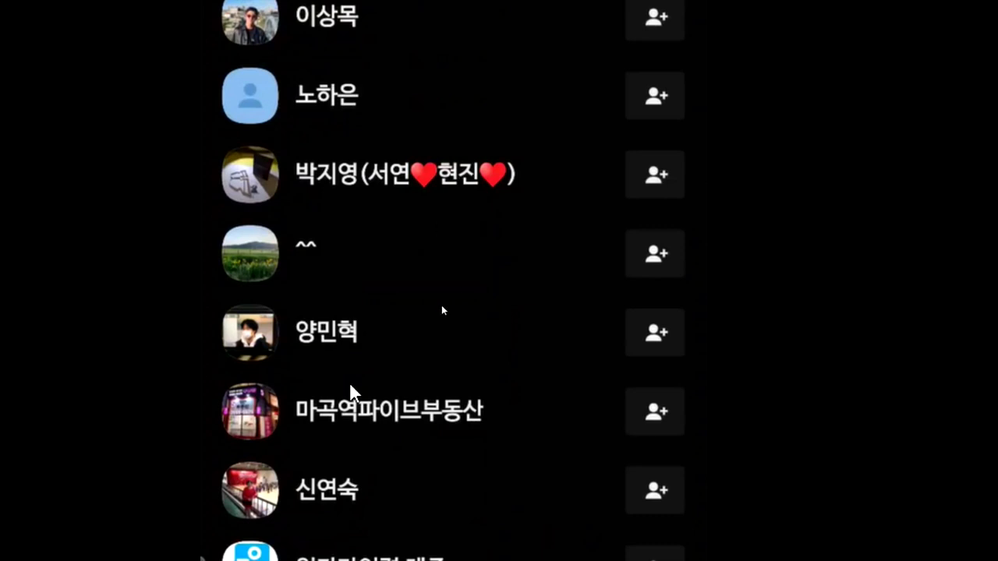
drag(350, 423, 378, 320)
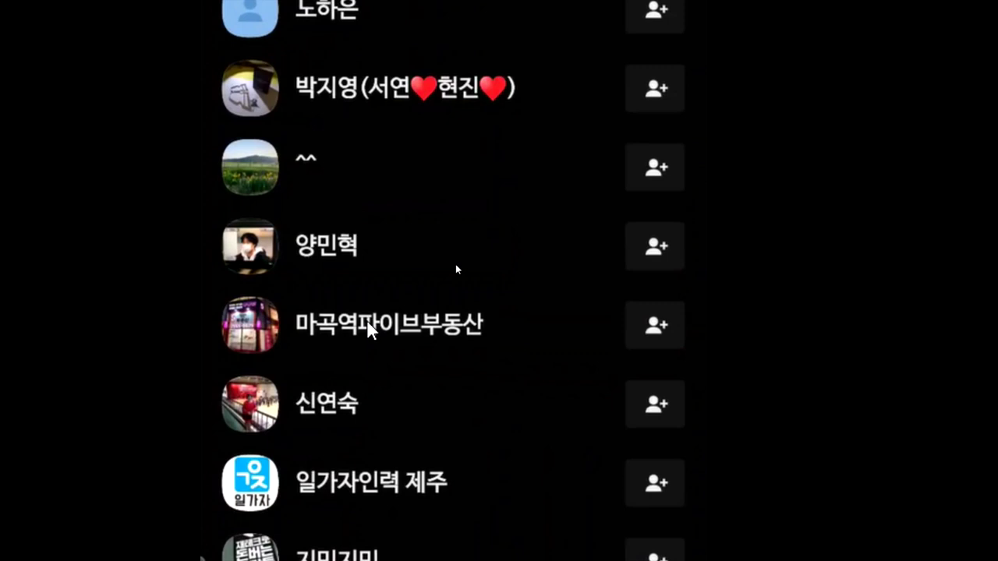
drag(370, 350, 408, 85)
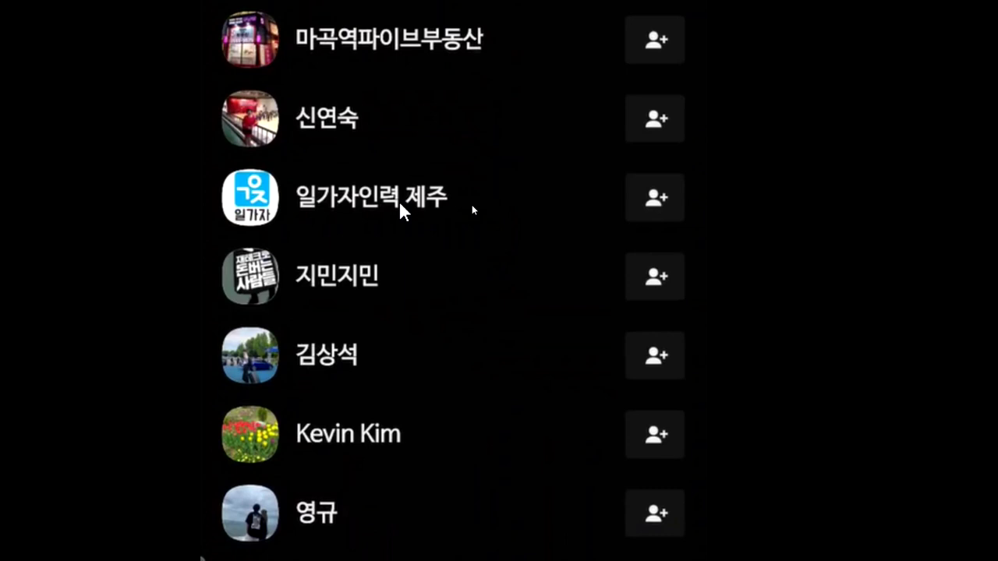
Step: Browse further through the phone's recommended friends (추천친구), examining the names and pictures of the suggested people
scroll(405, 207, down, 3)
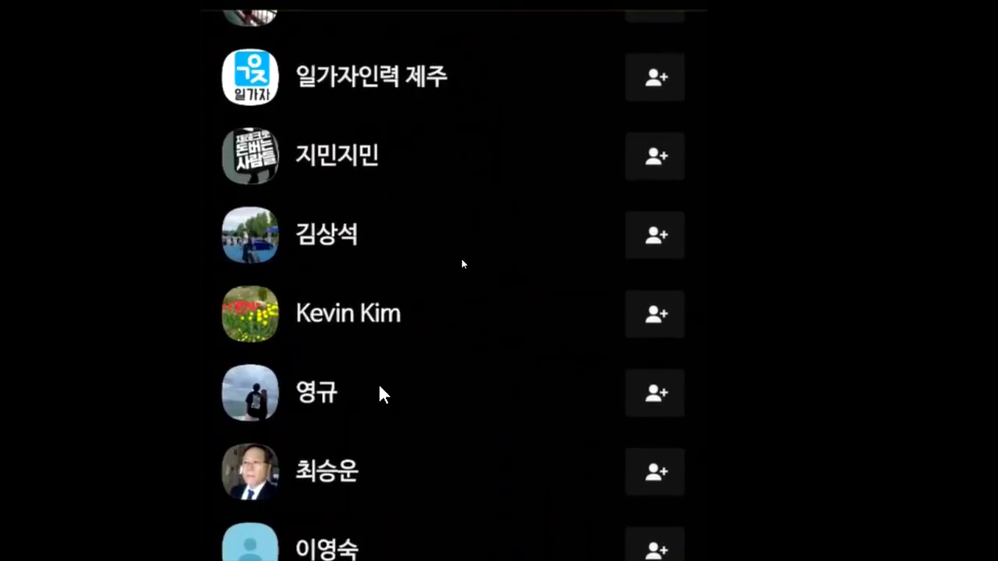
drag(382, 394, 424, 85)
drag(330, 455, 360, 131)
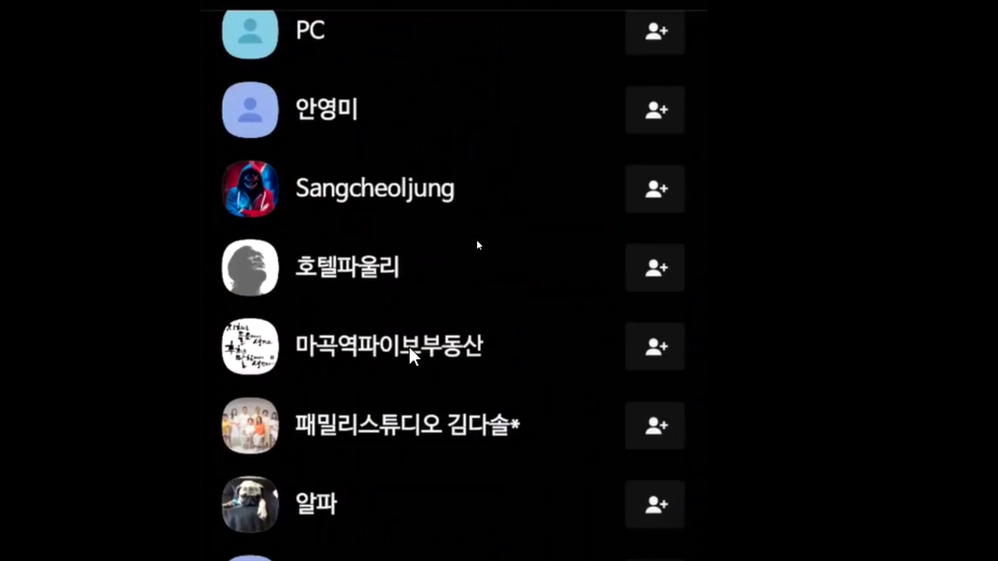
drag(417, 401, 417, 229)
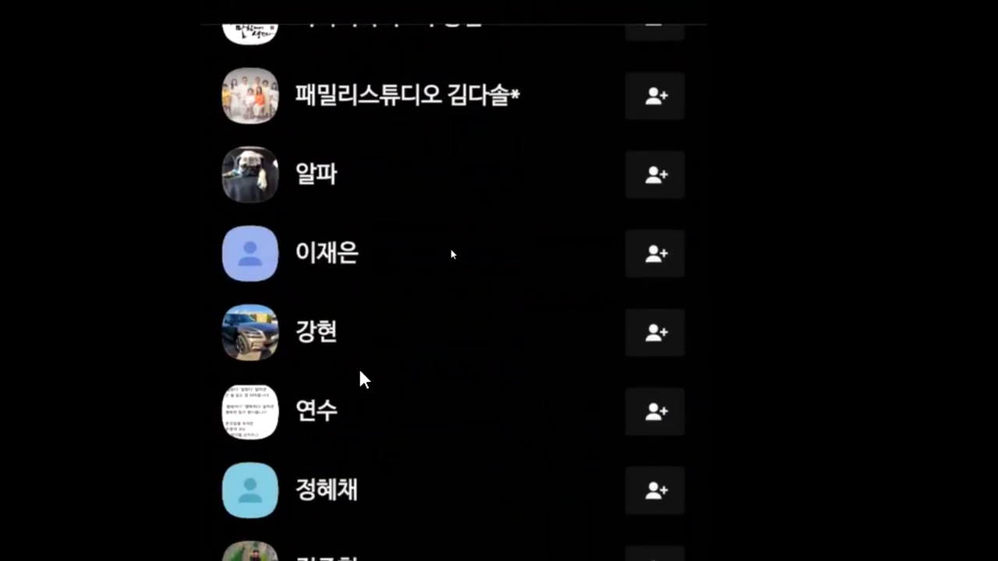
drag(360, 382, 457, 82)
drag(397, 383, 397, 122)
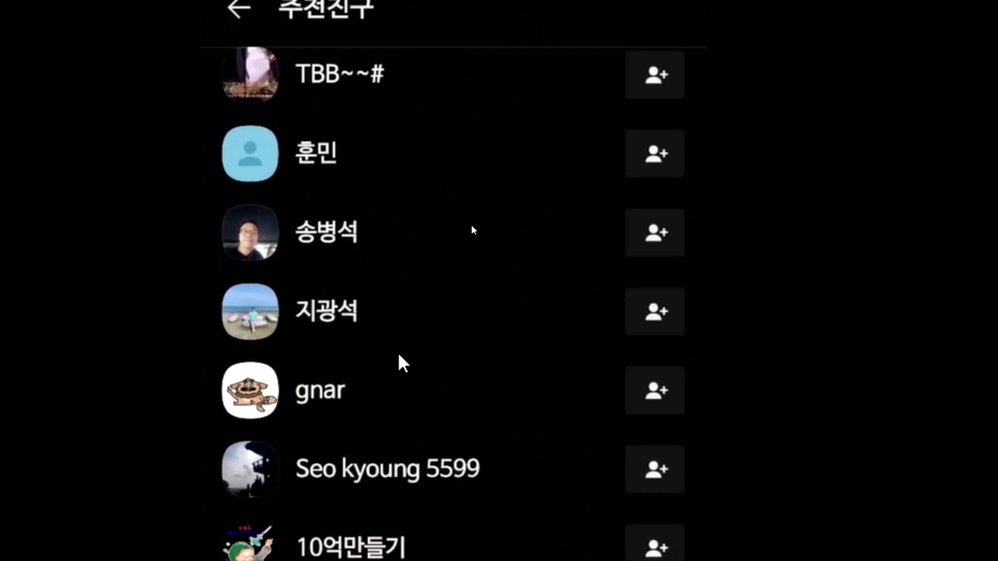
drag(357, 290, 442, 74)
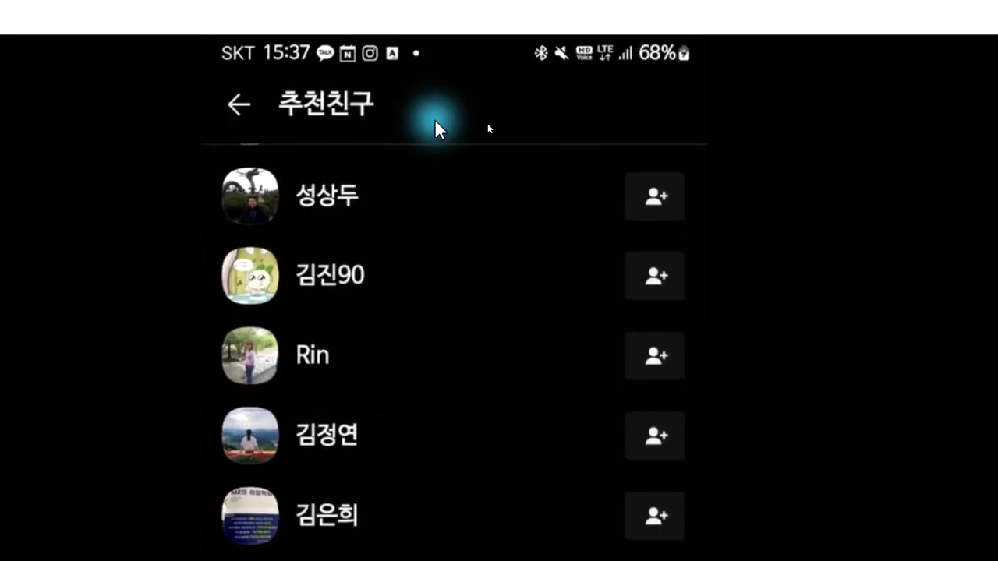
drag(434, 102, 463, 193)
drag(390, 323, 368, 528)
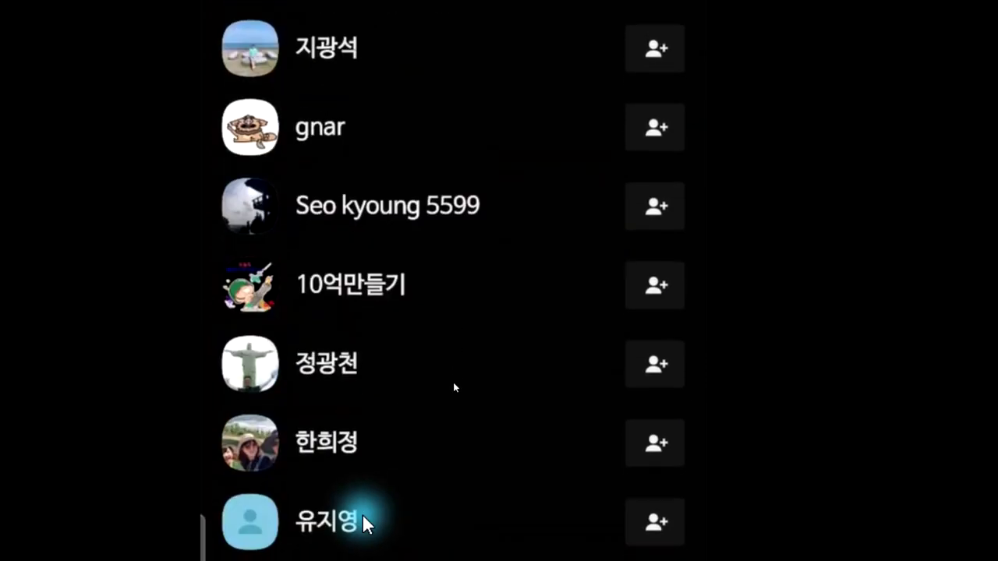
Step: Open the profile of the suggested person with the cartoon soldier picture, view the picture enlarged, and return to the profile
click(355, 382)
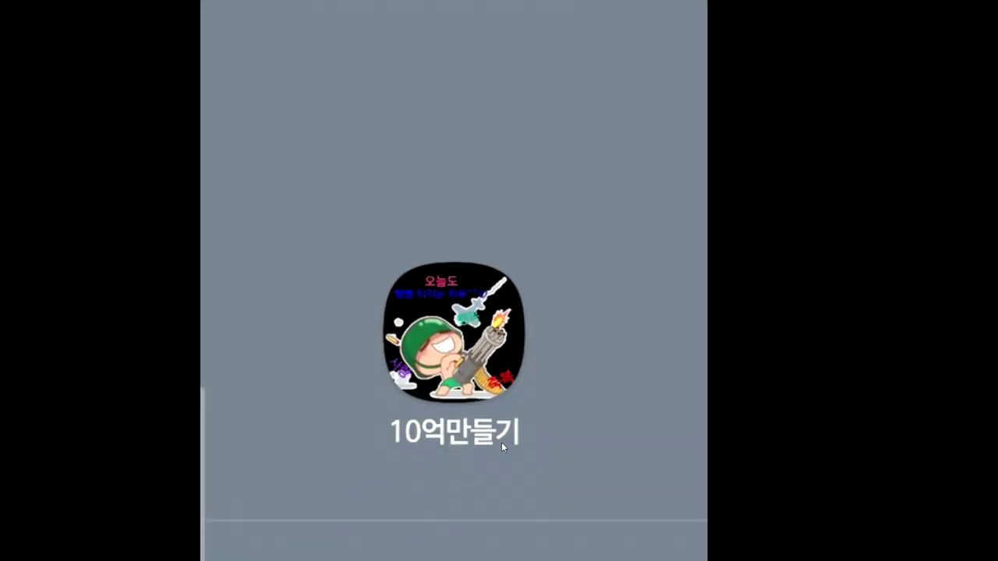
click(467, 350)
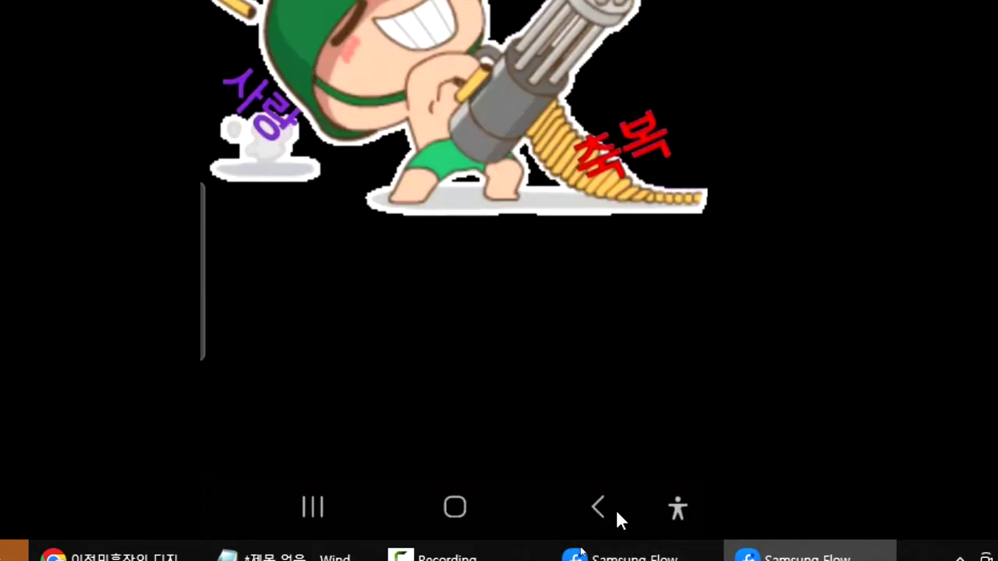
click(616, 511)
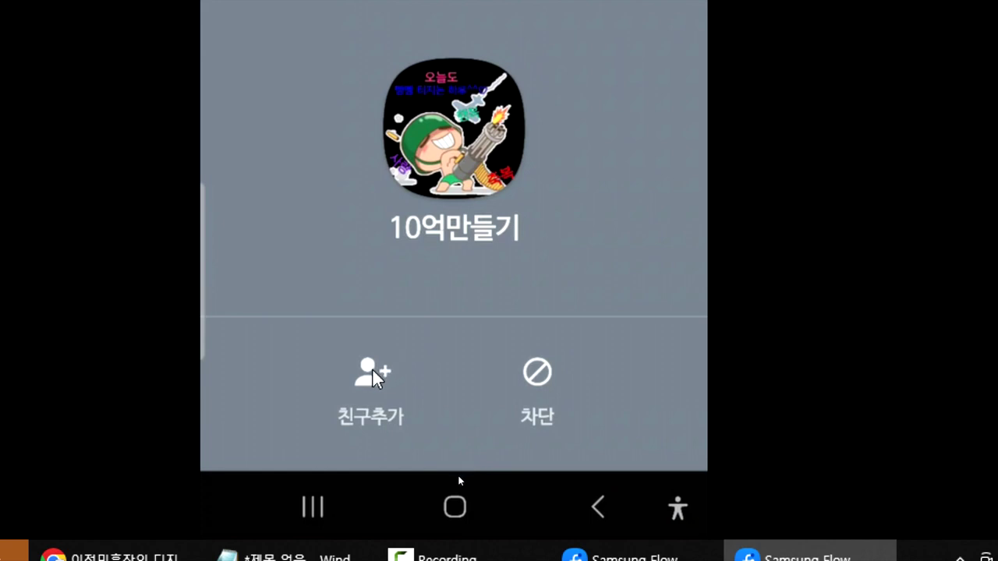
Step: Block (차단) messages from the person with the cartoon soldier picture without reporting them, and return to the recommended friends
click(536, 374)
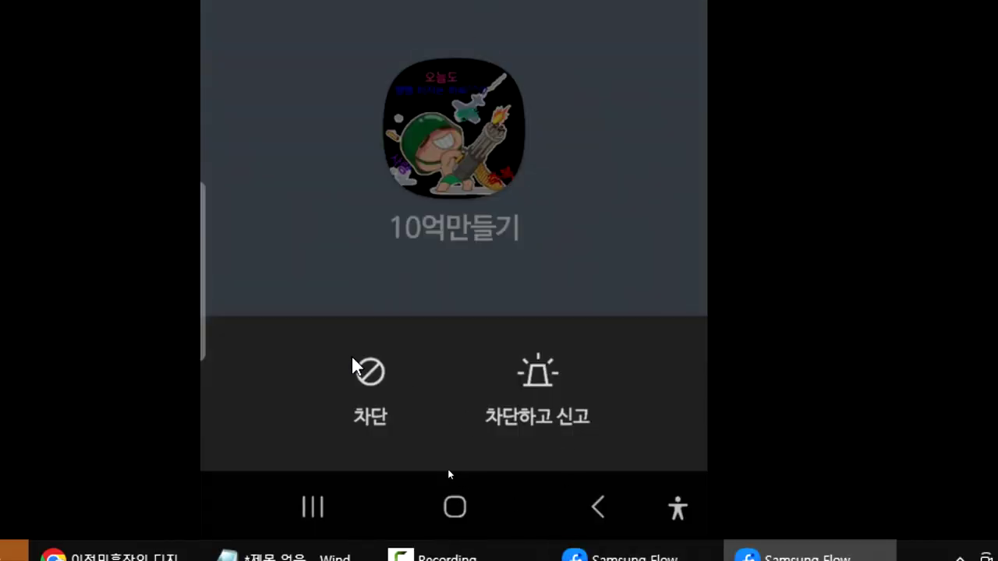
click(368, 378)
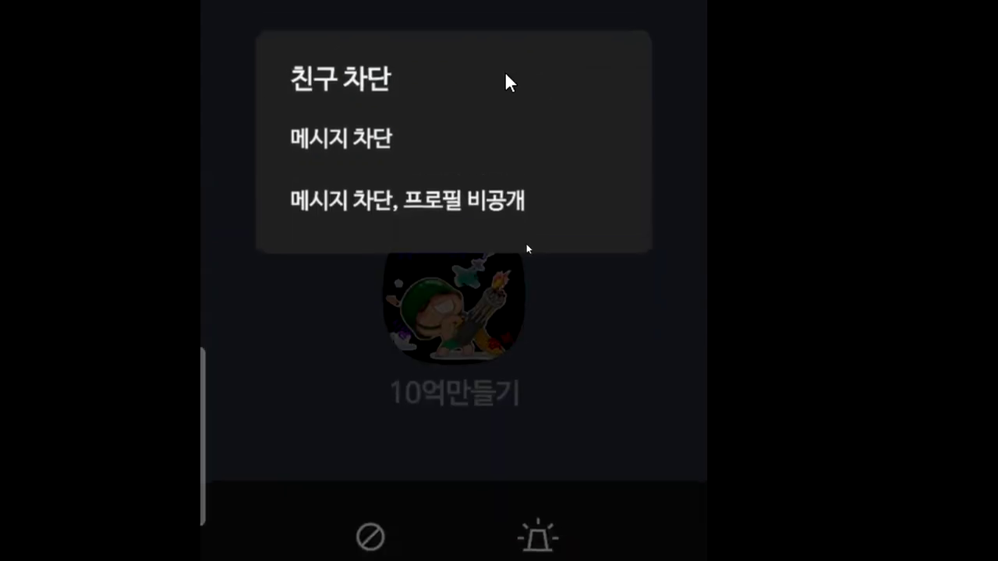
click(361, 196)
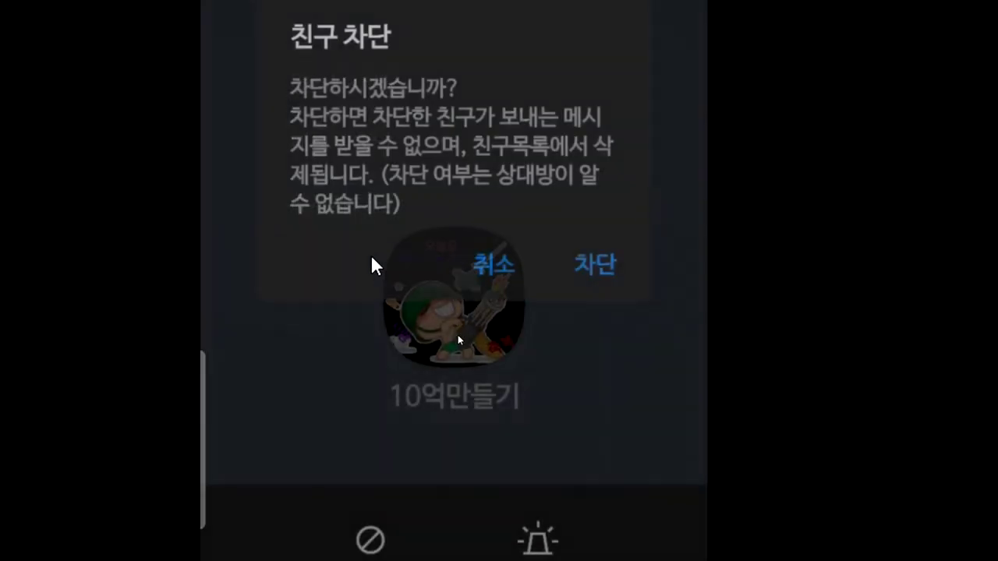
click(608, 268)
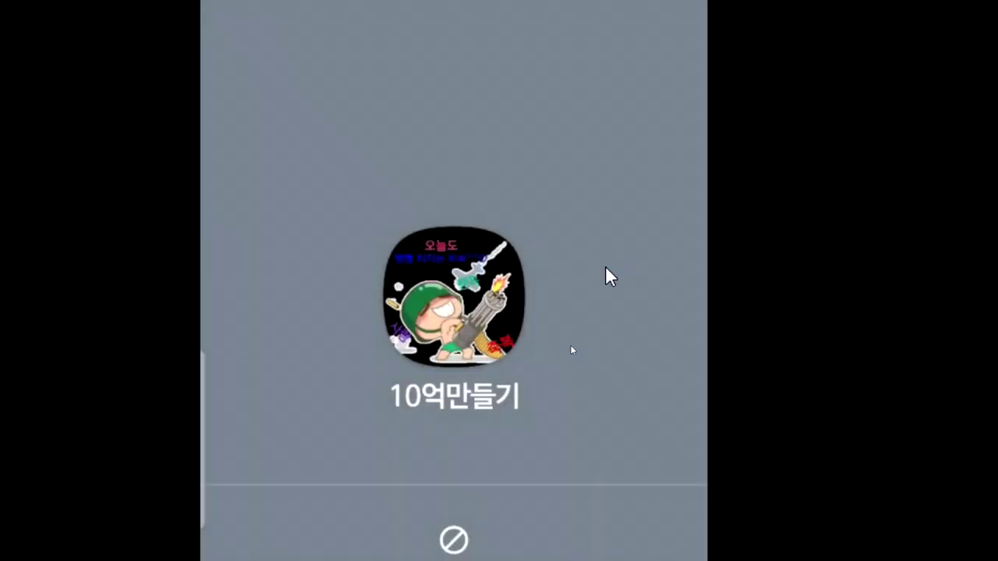
click(598, 510)
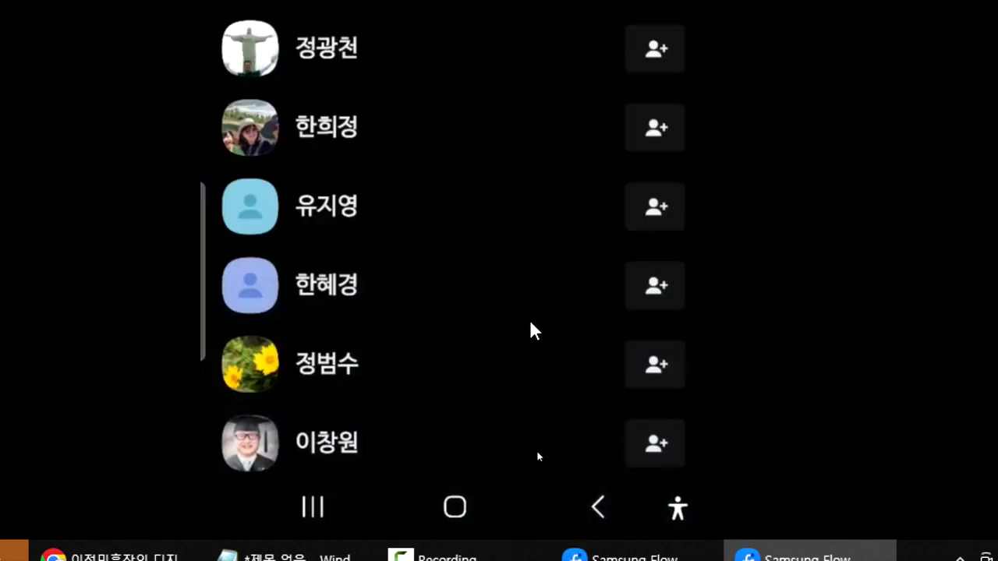
Step: Look through more of the suggested people after the block, and go back up the recommended friends list
drag(460, 454, 552, 45)
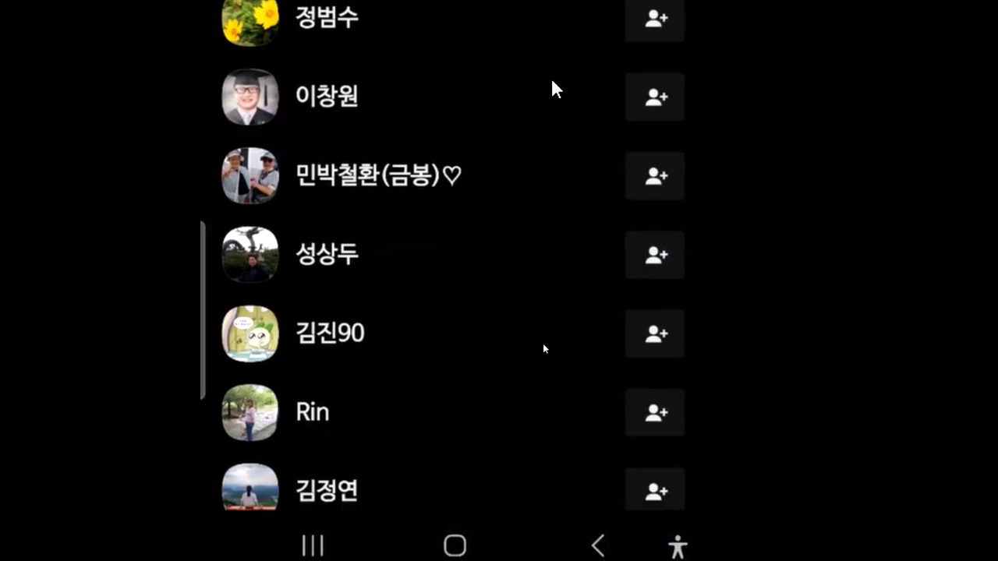
drag(468, 454, 556, 111)
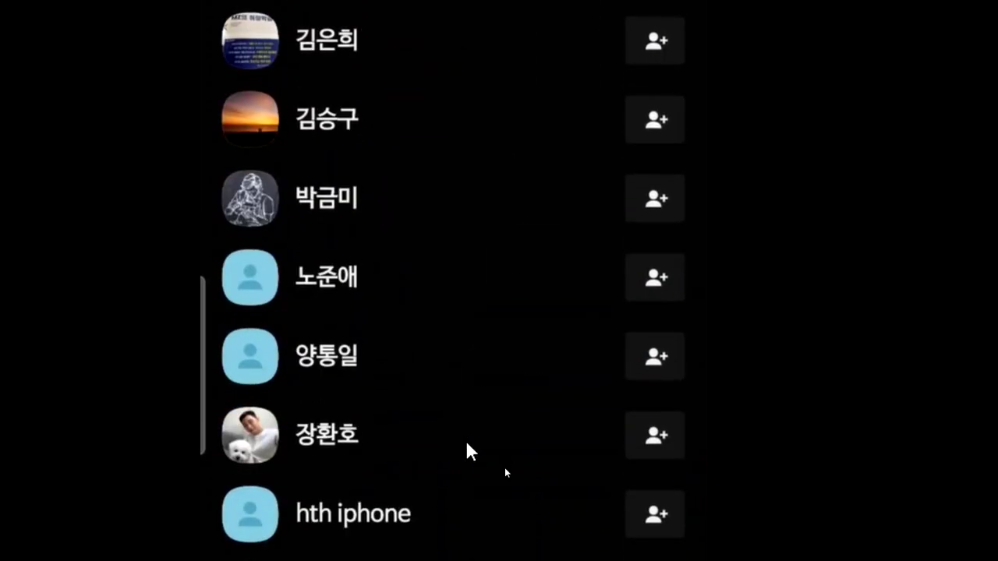
drag(535, 172, 533, 406)
drag(535, 218, 523, 441)
drag(452, 258, 468, 507)
drag(479, 296, 449, 530)
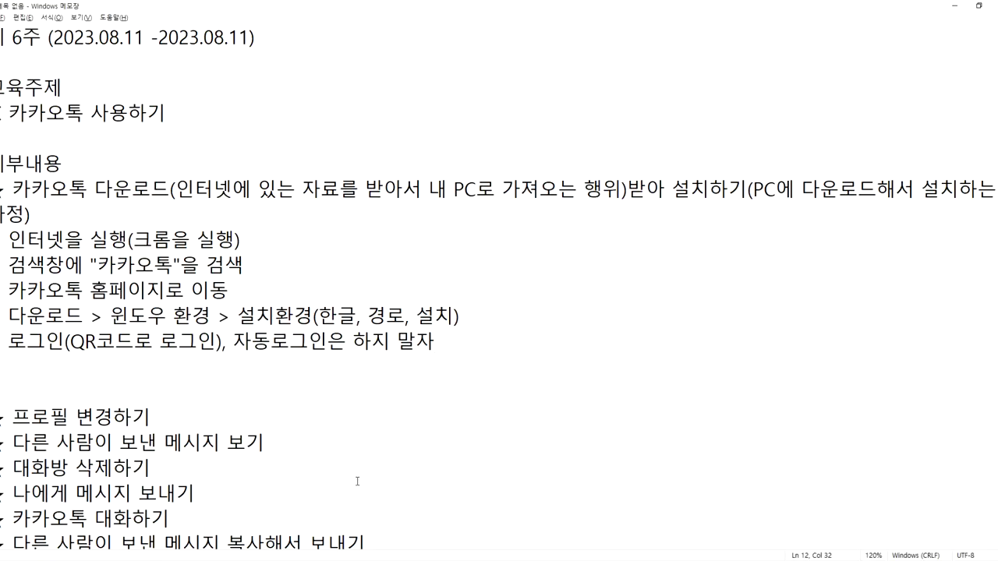
Step: Switch to the Notepad lesson plan and remove the extra blank line above the 프로필 변경하기 item
scroll(357, 482, down, 2)
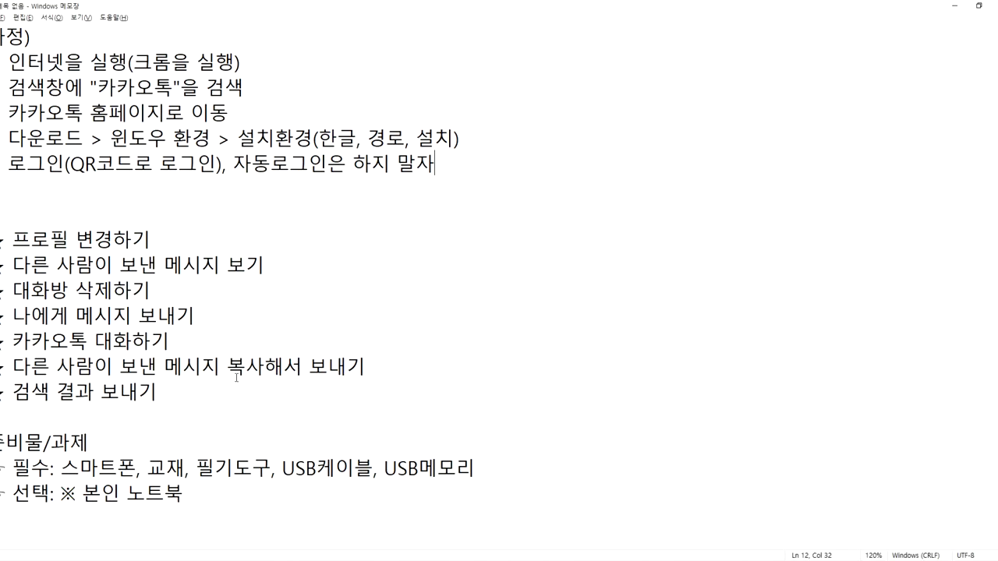
click(51, 189)
key(Delete)
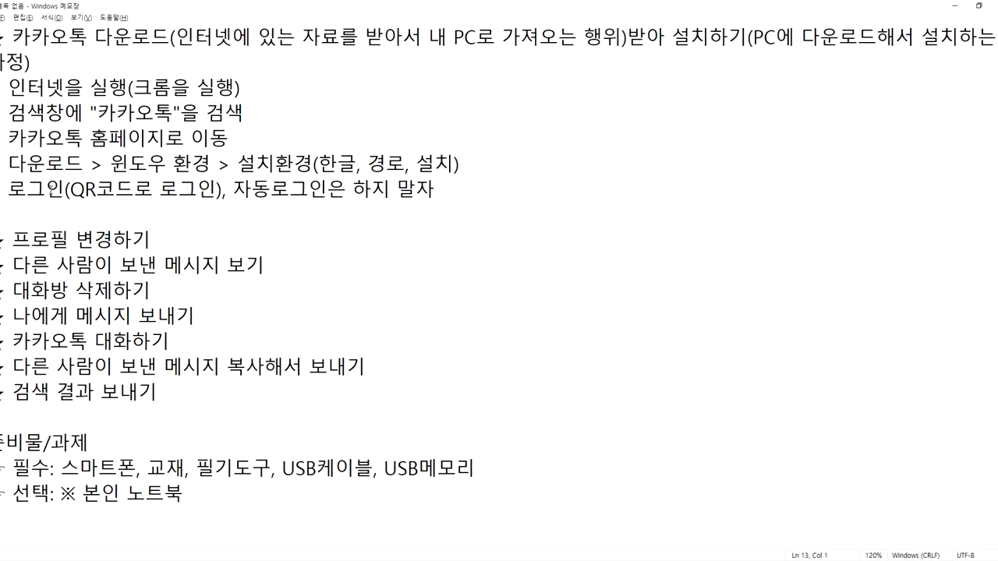